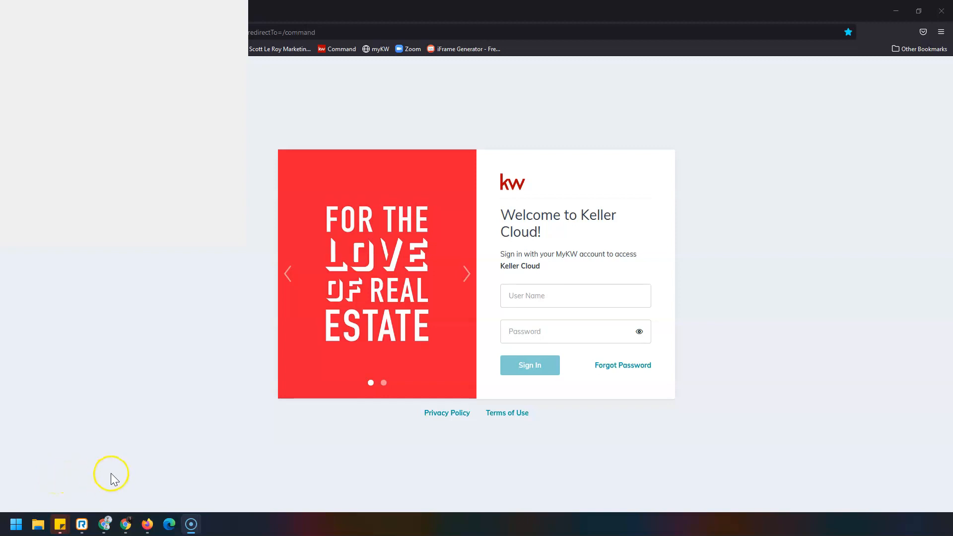
Step: Bring the Firefox window showing the agent.kw.com Keller Cloud sign-in page to the front
{"action": "left_click", "coordinate": [117, 470]}
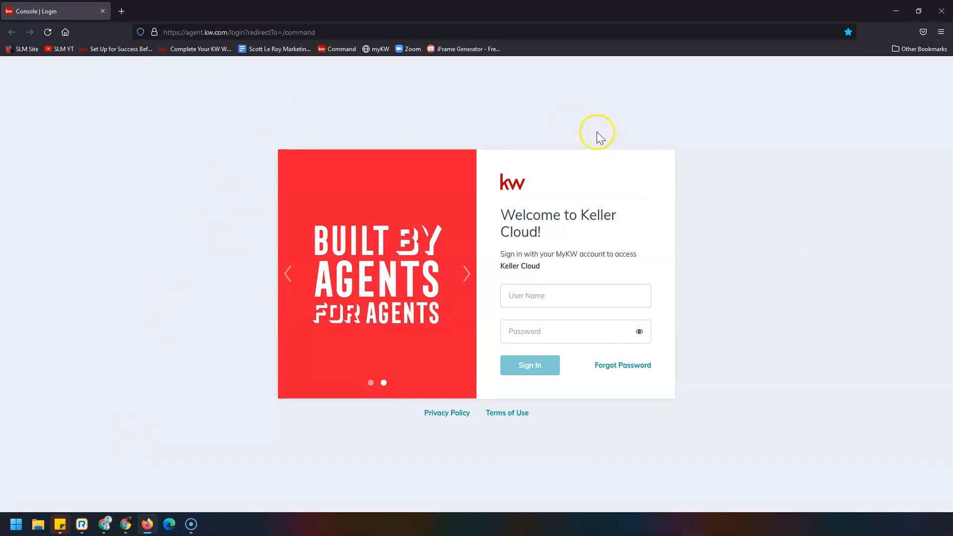
Step: Sign in to Keller Cloud with the account username and password
{"action": "left_click", "coordinate": [593, 291]}
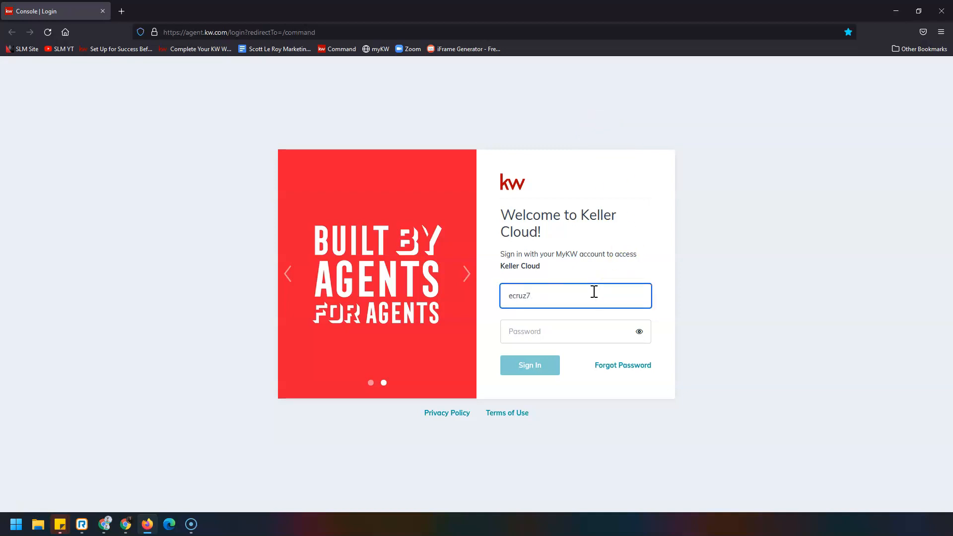
{"action": "key", "text": "Tab"}
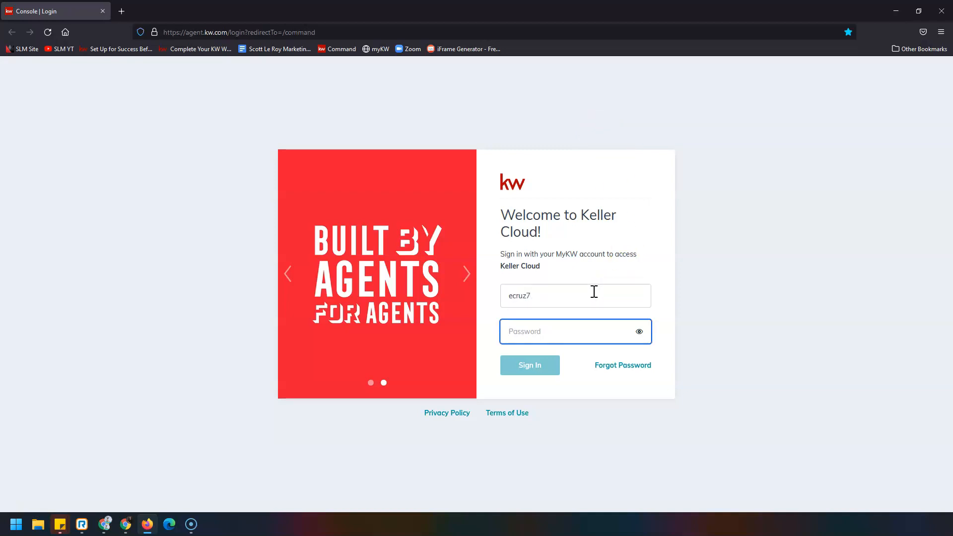
{"action": "type", "text": "•"}
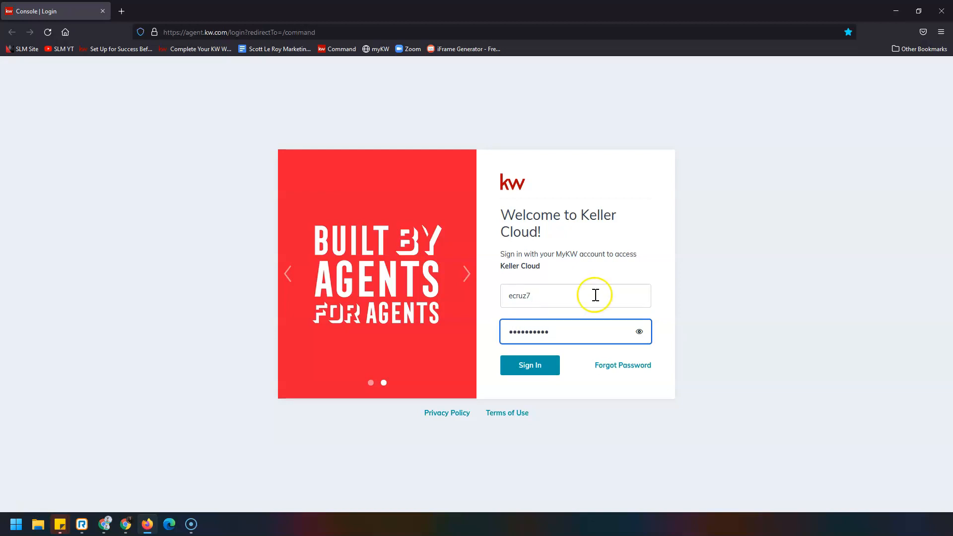
{"action": "left_click", "coordinate": [546, 367]}
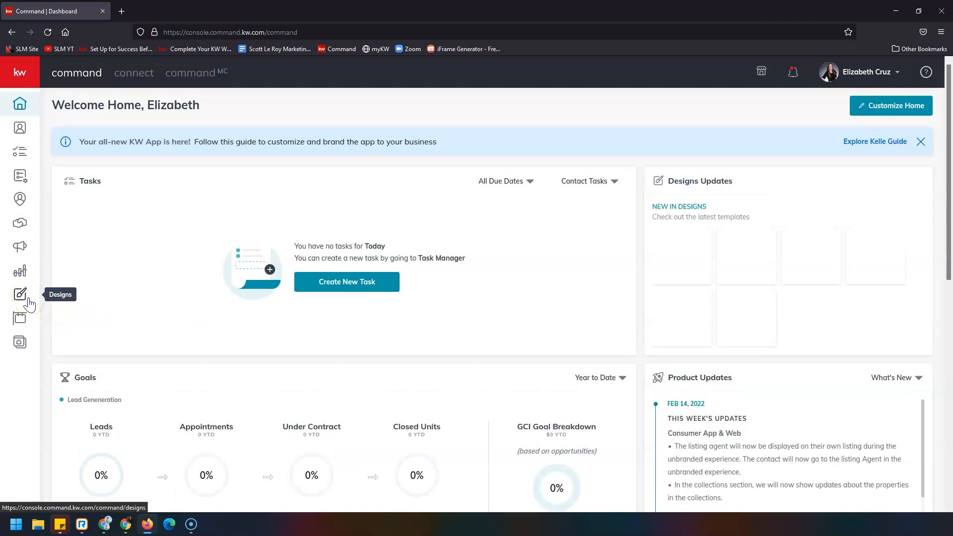
Step: Expand the kw sidebar and go to the Designs library
{"action": "left_click", "coordinate": [20, 75]}
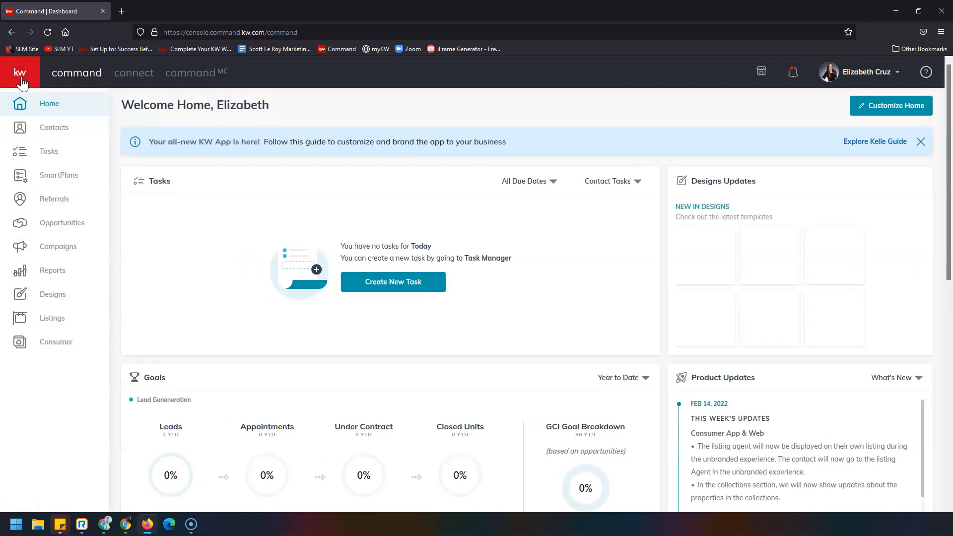
{"action": "left_click", "coordinate": [70, 299]}
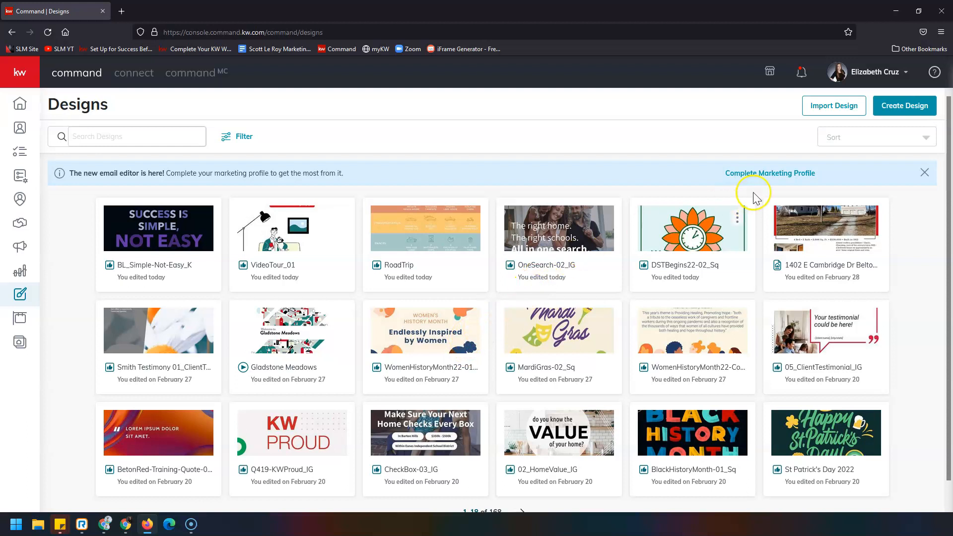
Step: Create a new Print design and continue to the template gallery
{"action": "left_click", "coordinate": [892, 112]}
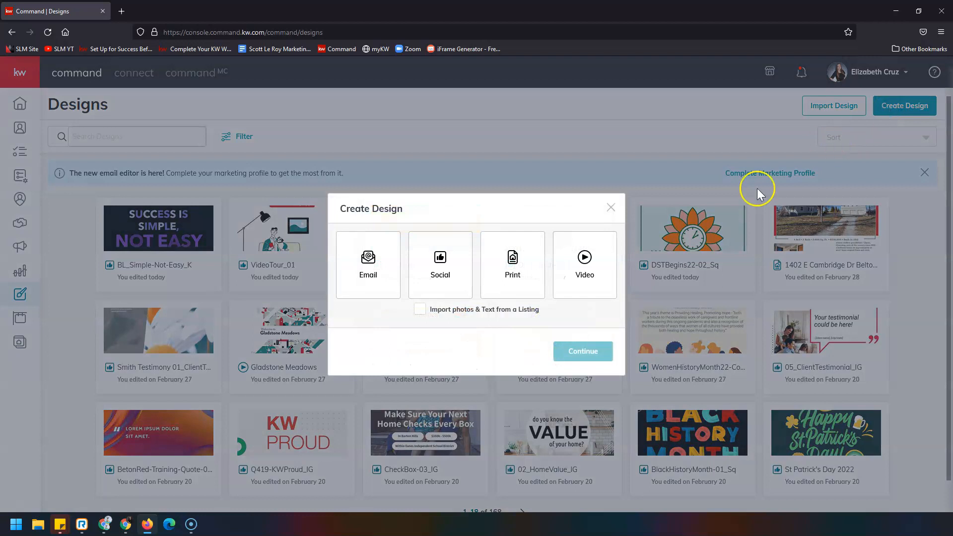
{"action": "left_click", "coordinate": [534, 270]}
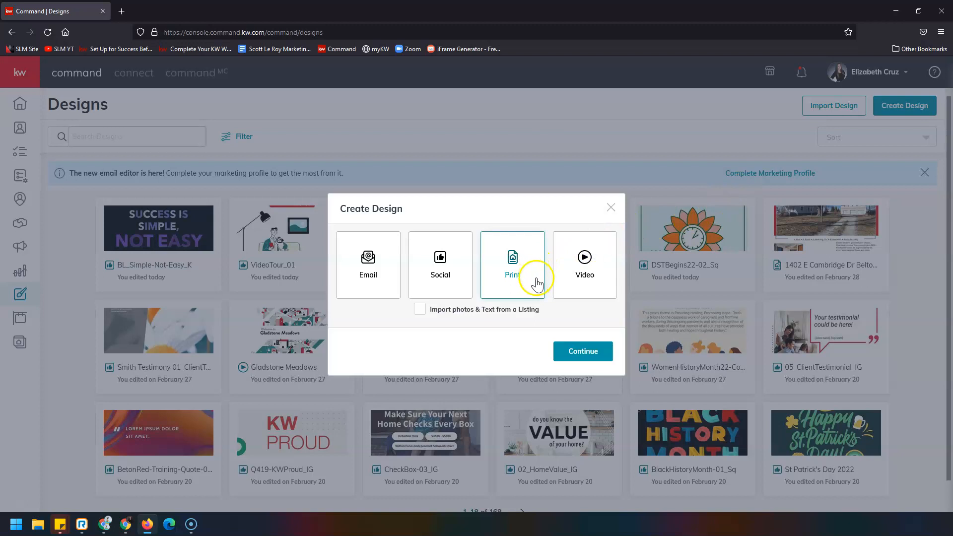
{"action": "left_click", "coordinate": [569, 352]}
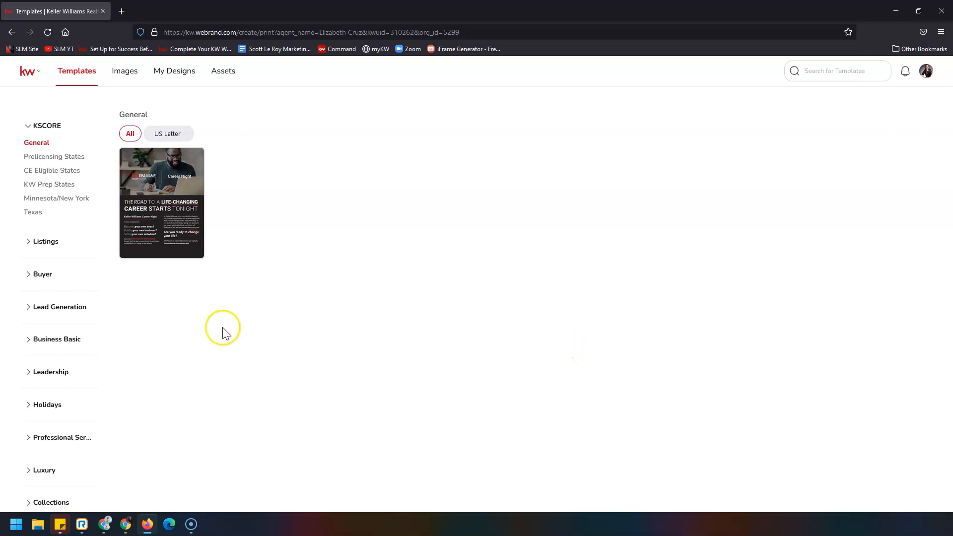
Step: Filter templates to Listings > For Sale with the Fliers - Letter chip
{"action": "left_click", "coordinate": [45, 242]}
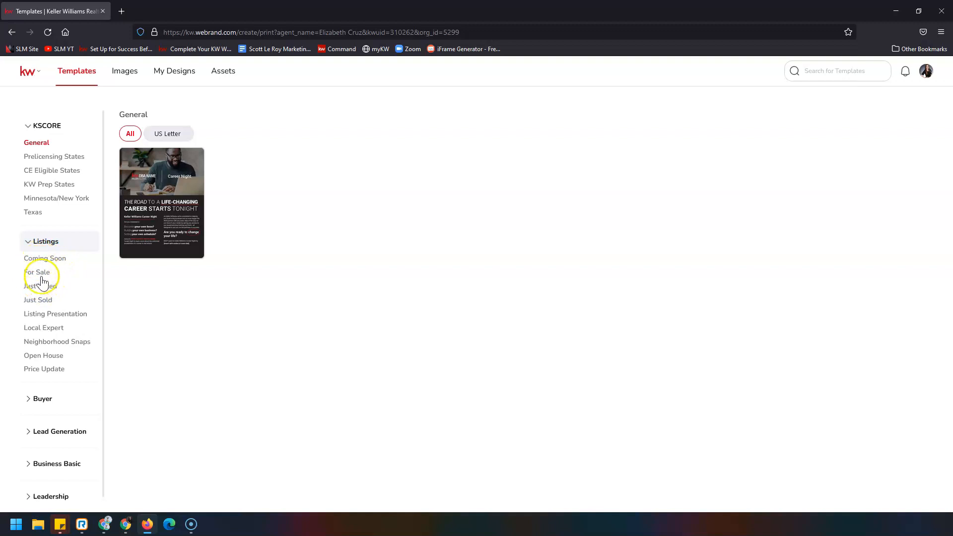
{"action": "left_click", "coordinate": [43, 273]}
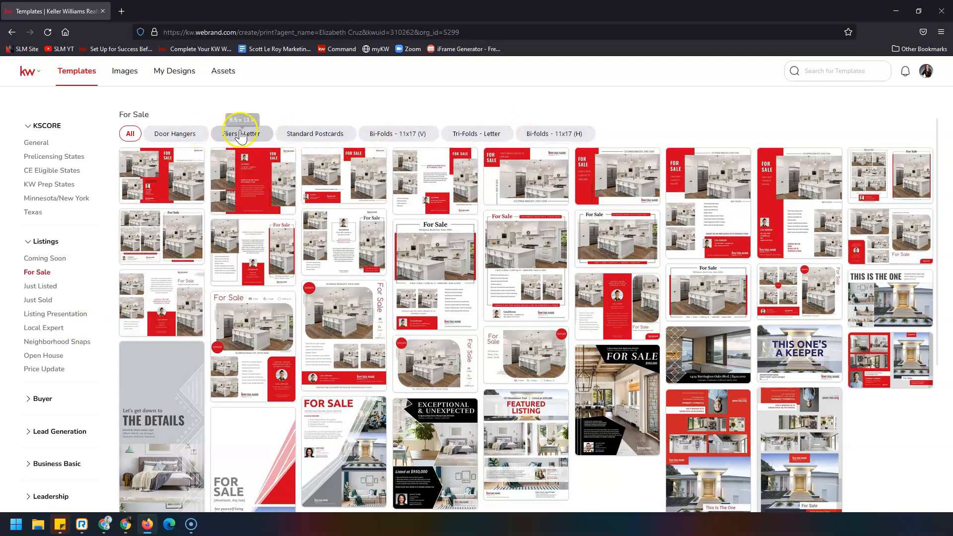
{"action": "left_click", "coordinate": [261, 142]}
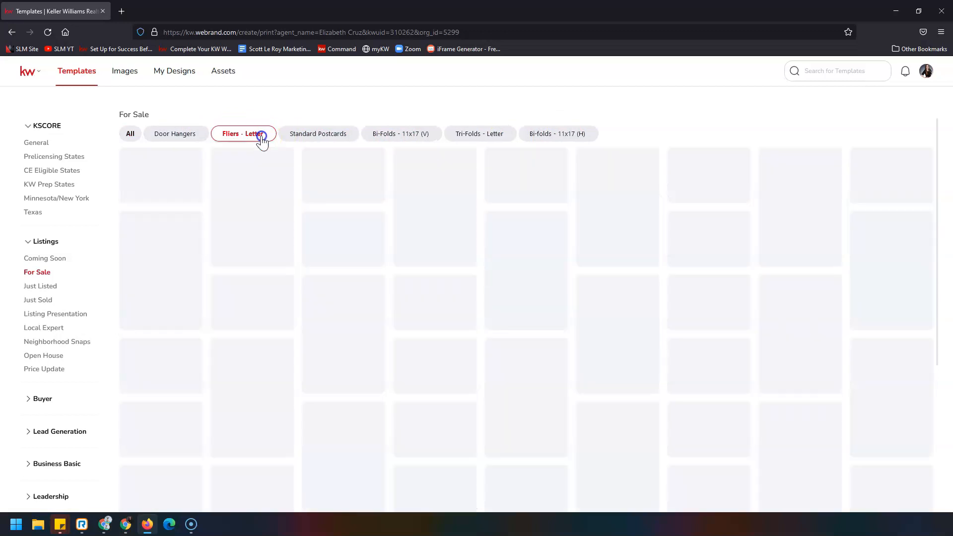
{"action": "mouse_move", "coordinate": [730, 212]}
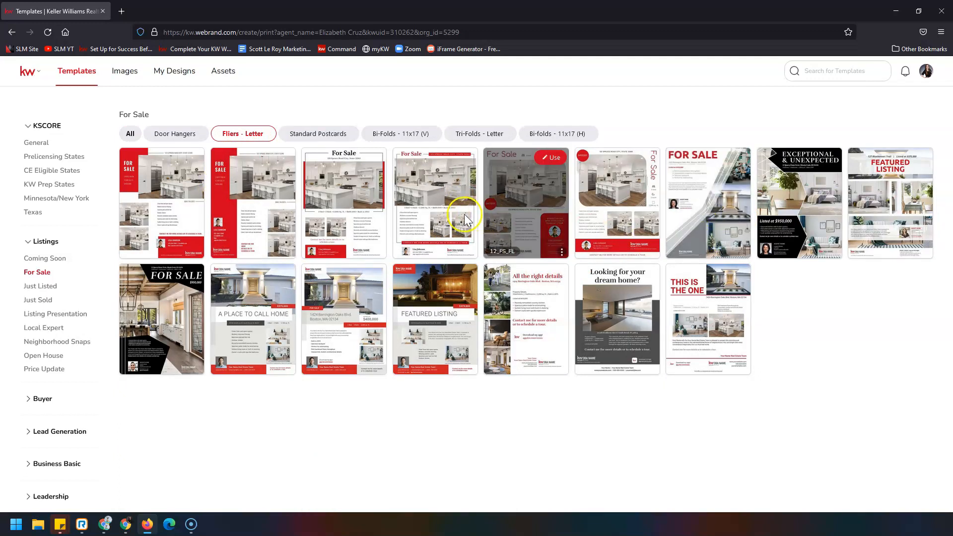
{"action": "mouse_move", "coordinate": [311, 215]}
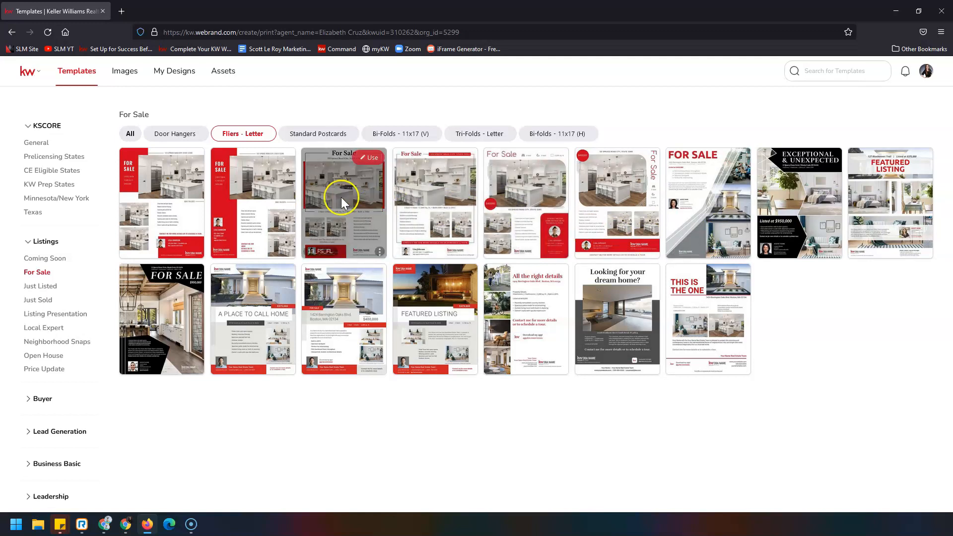
Step: Use the 13_FS_FL flier template and zoom in on its top
{"action": "left_click", "coordinate": [370, 159]}
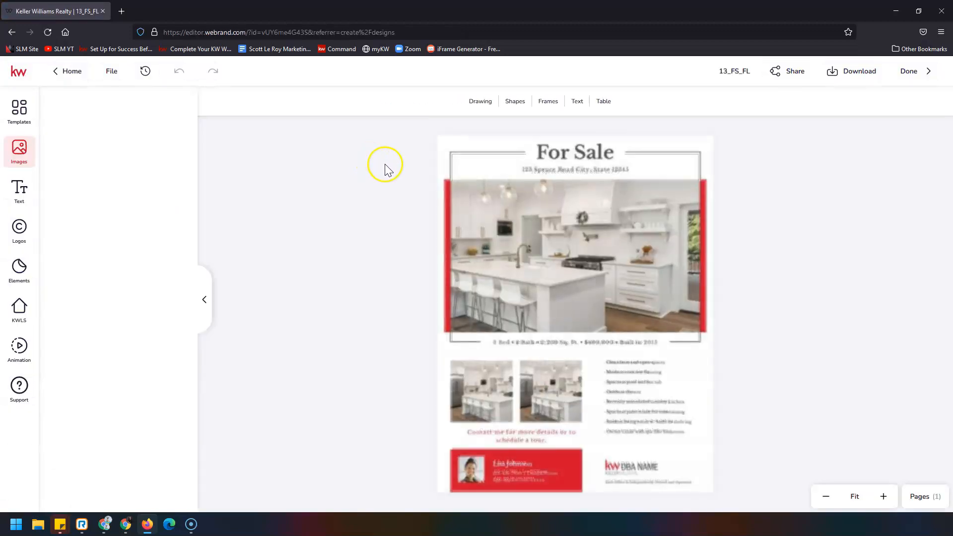
{"action": "left_click", "coordinate": [885, 498]}
{"action": "left_click", "coordinate": [881, 496]}
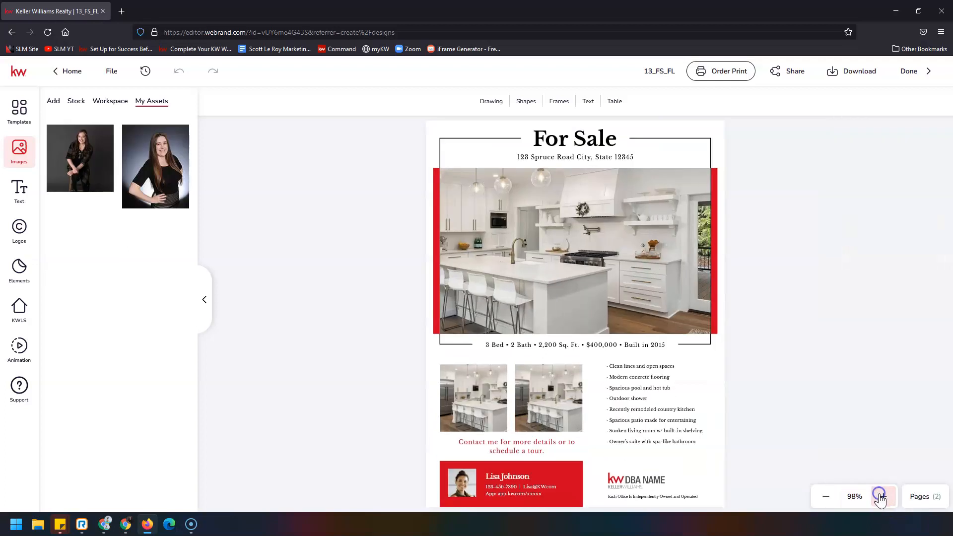
{"action": "left_click", "coordinate": [881, 496]}
{"action": "left_click", "coordinate": [881, 496]}
{"action": "left_click", "coordinate": [881, 496]}
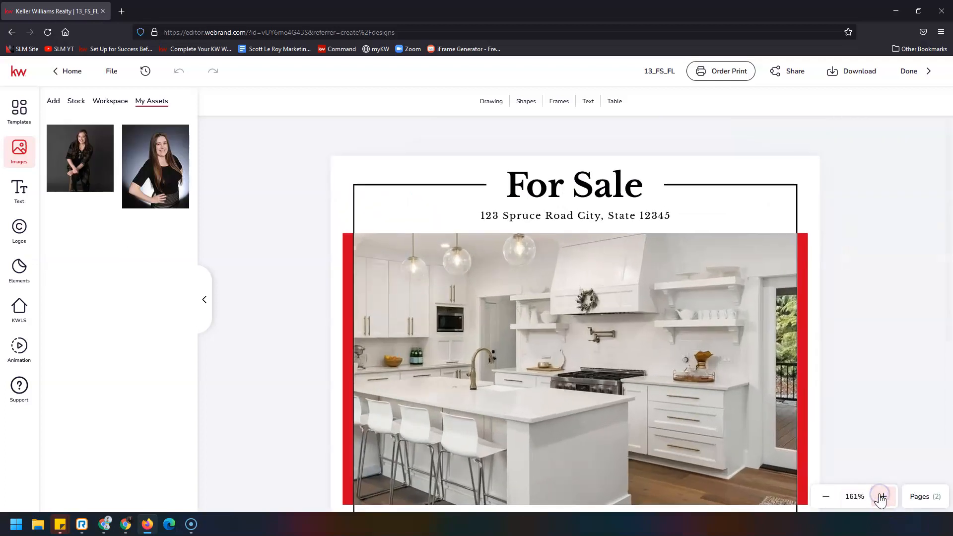
{"action": "left_click", "coordinate": [881, 496]}
{"action": "left_click", "coordinate": [881, 496]}
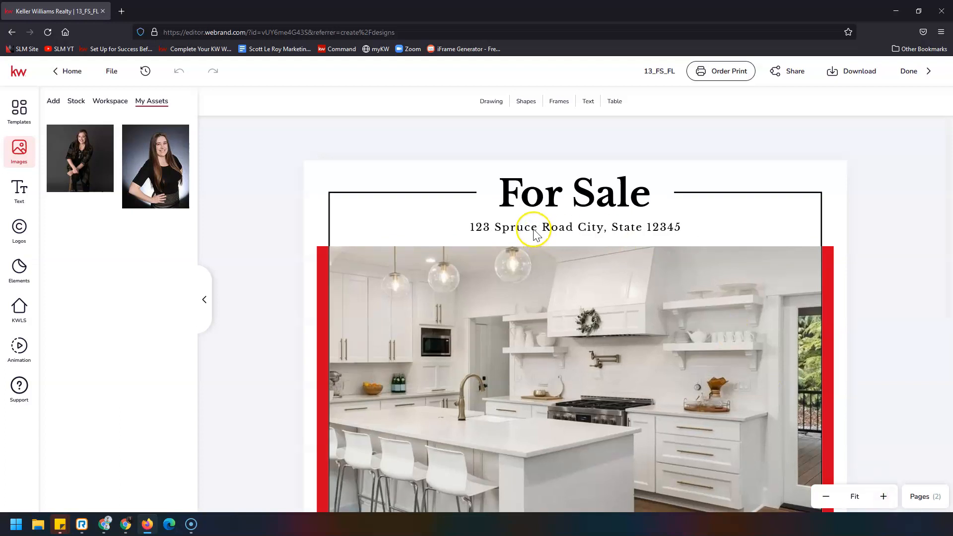
Step: Select the address line under For Sale and bring up the KWLS listing search
{"action": "left_click", "coordinate": [487, 230]}
{"action": "left_click", "coordinate": [587, 231]}
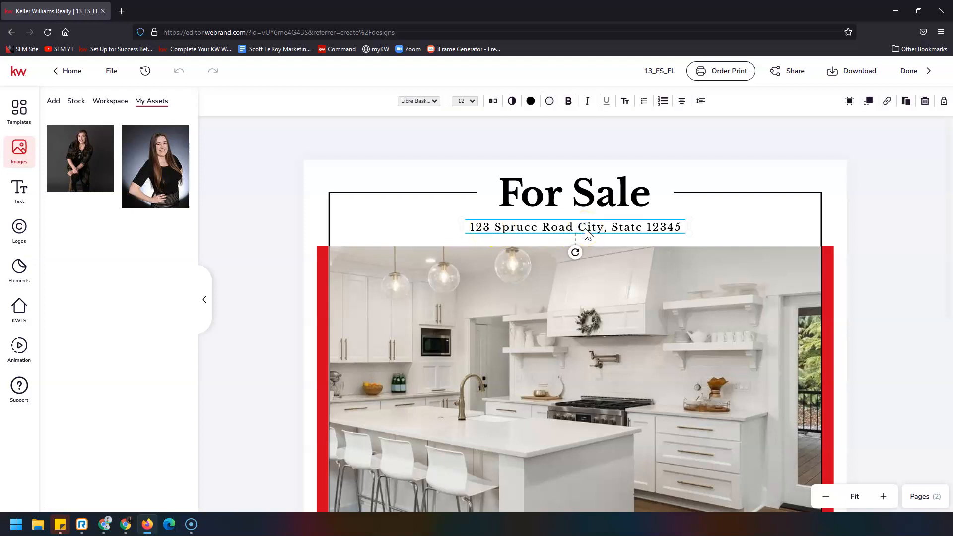
{"action": "left_click", "coordinate": [577, 229]}
{"action": "left_click", "coordinate": [21, 313]}
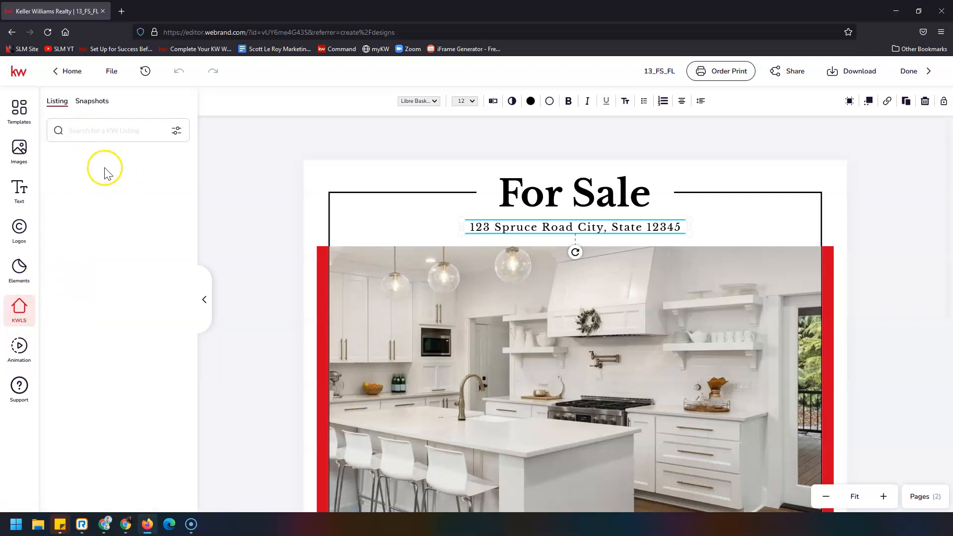
{"action": "left_click", "coordinate": [99, 137]}
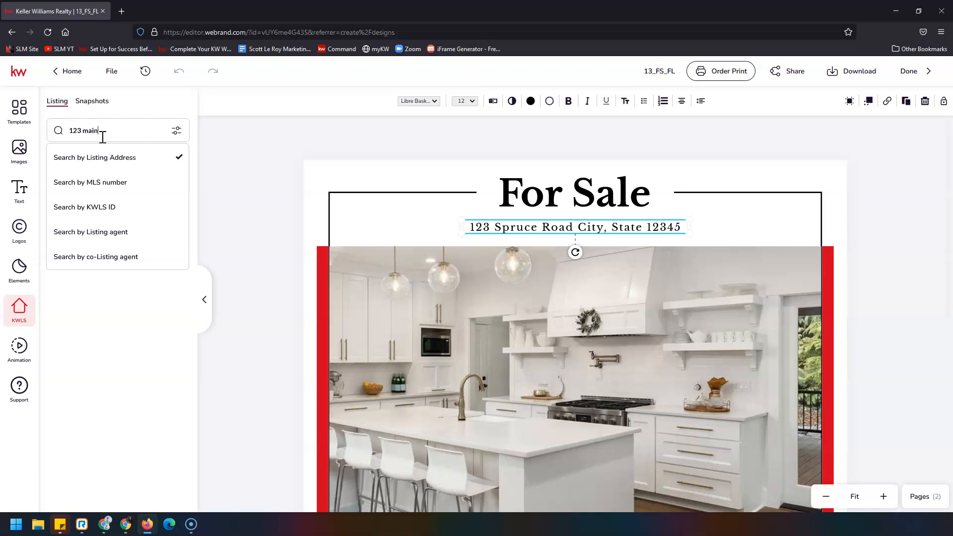
{"action": "key", "text": "Return"}
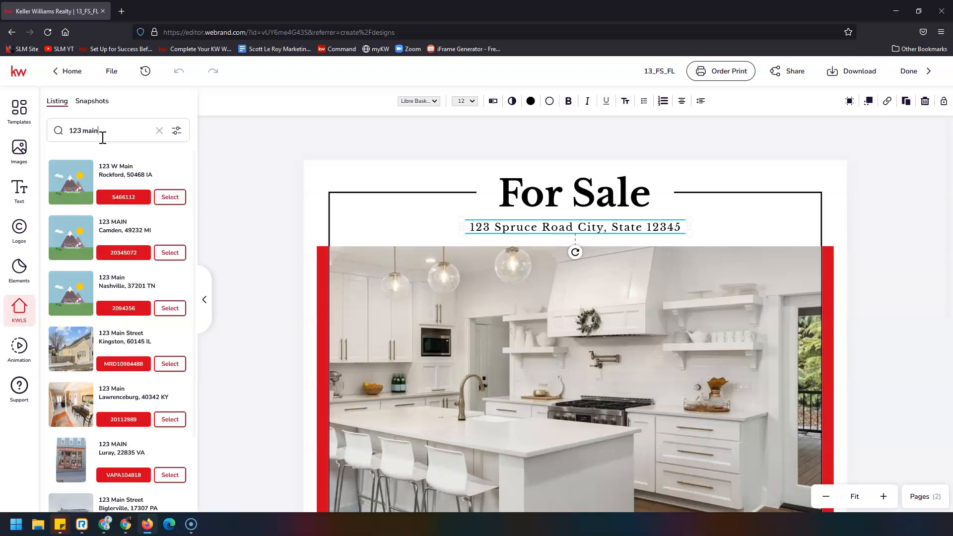
{"action": "scroll", "coordinate": [108, 218], "scroll_direction": "down", "scroll_amount": 5}
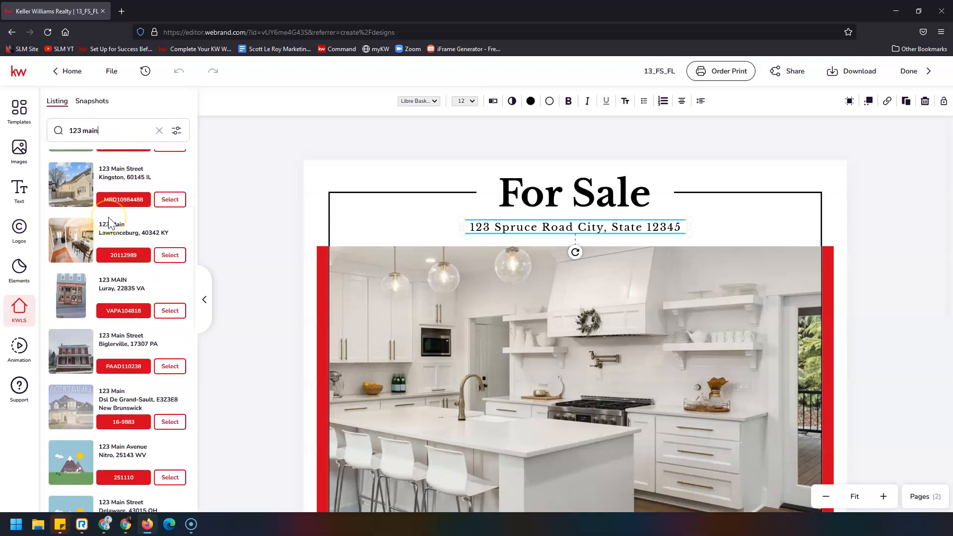
{"action": "scroll", "coordinate": [109, 219], "scroll_direction": "down", "scroll_amount": 6}
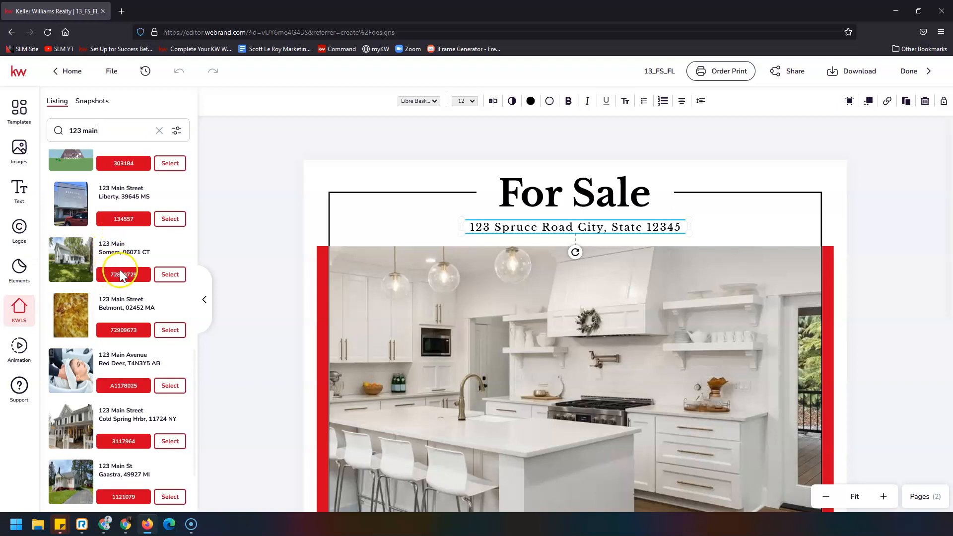
{"action": "left_click", "coordinate": [171, 274]}
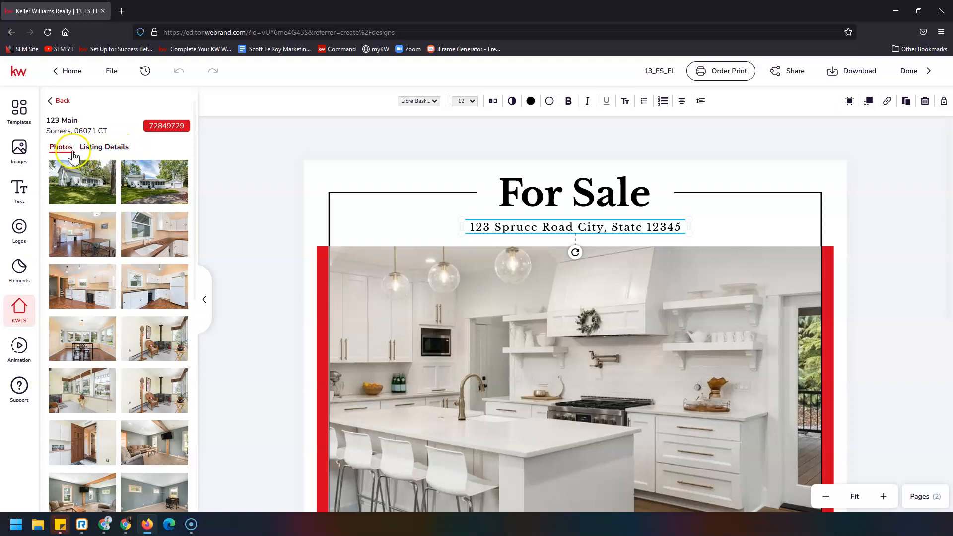
{"action": "left_click", "coordinate": [109, 149]}
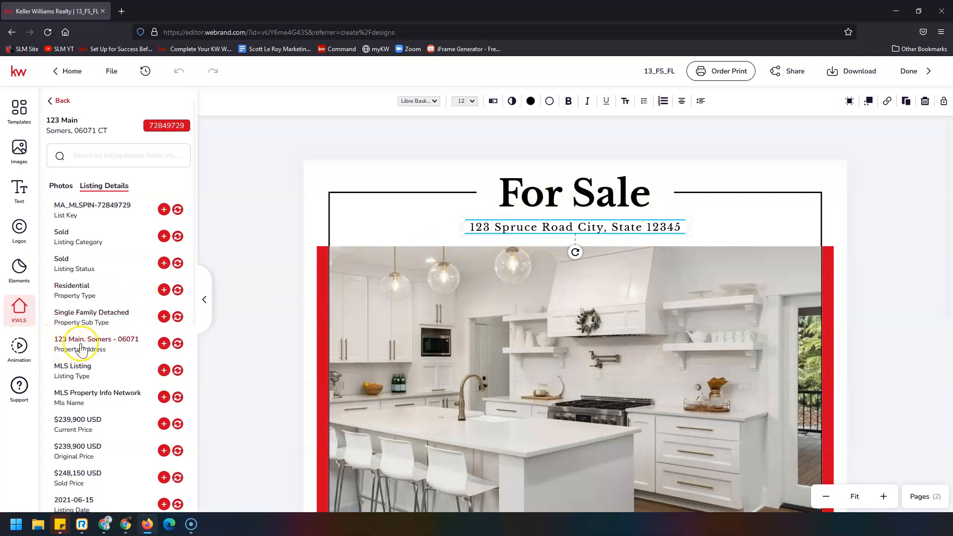
{"action": "left_click", "coordinate": [178, 345]}
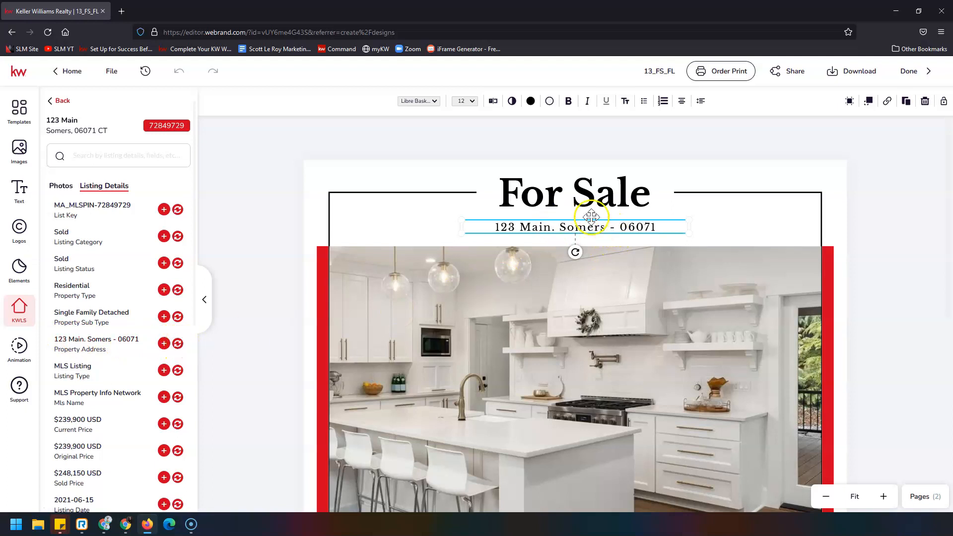
{"action": "left_click", "coordinate": [615, 229]}
{"action": "key", "text": "BackSpace"}
{"action": "key", "text": "BackSpace"}
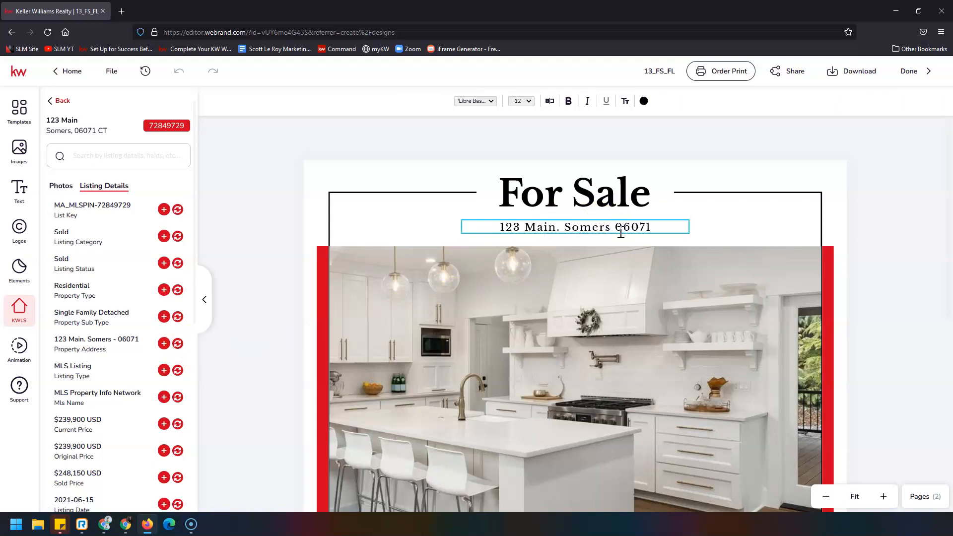
{"action": "type", "text": ", CT"}
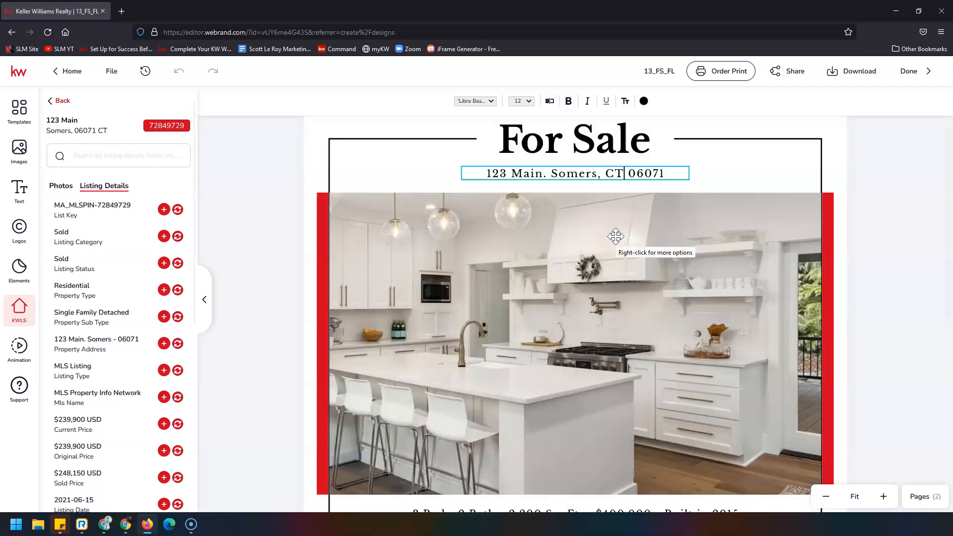
{"action": "scroll", "coordinate": [615, 236], "scroll_direction": "down", "scroll_amount": 2}
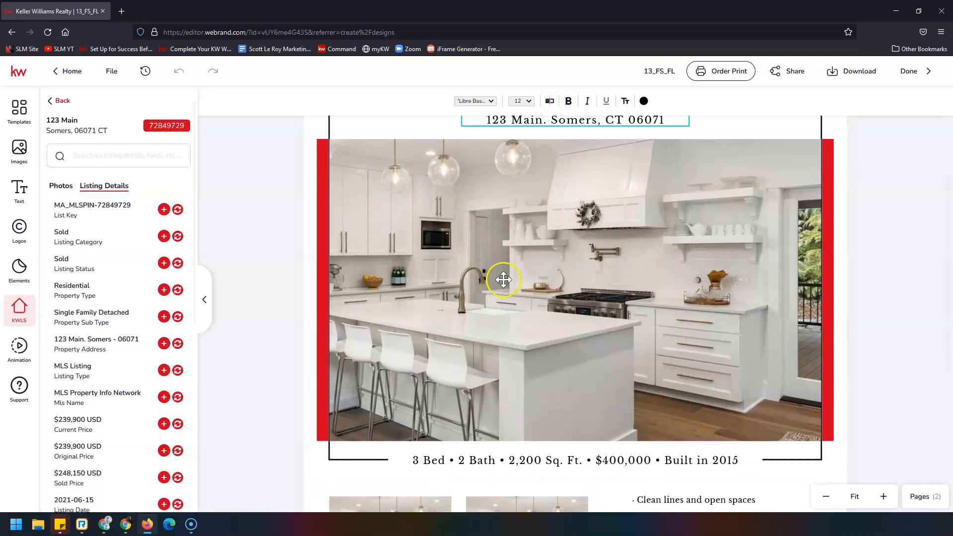
Step: Exit the address text and select the large kitchen photo
{"action": "left_click", "coordinate": [562, 182]}
{"action": "left_click", "coordinate": [479, 294]}
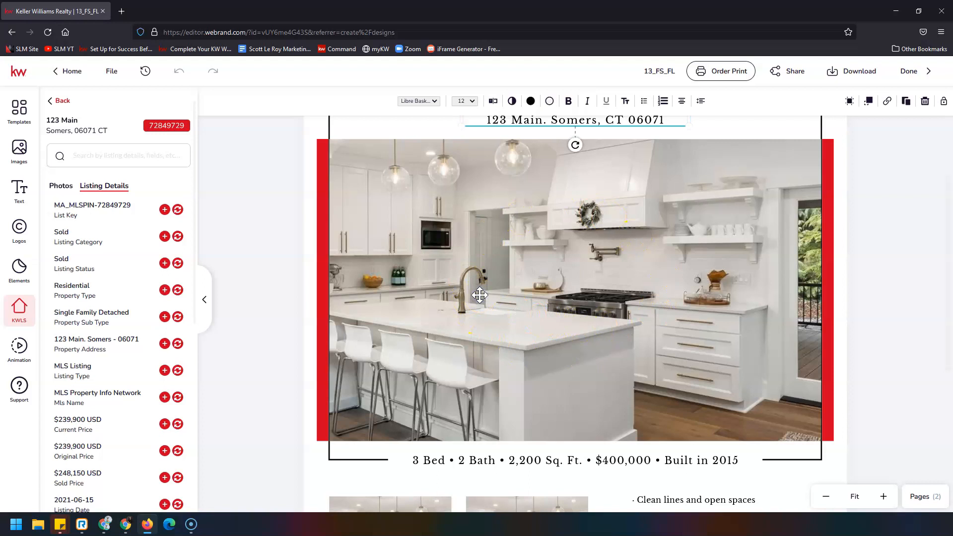
{"action": "left_click", "coordinate": [516, 280]}
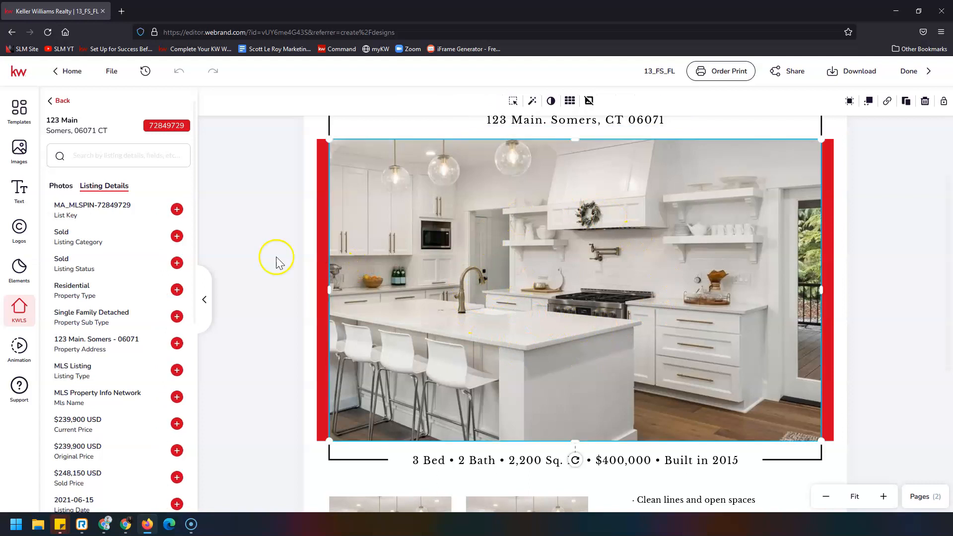
Step: Swap the kitchen photo for the listing's white house exterior and reposition it to fill the frame
{"action": "left_click", "coordinate": [64, 187]}
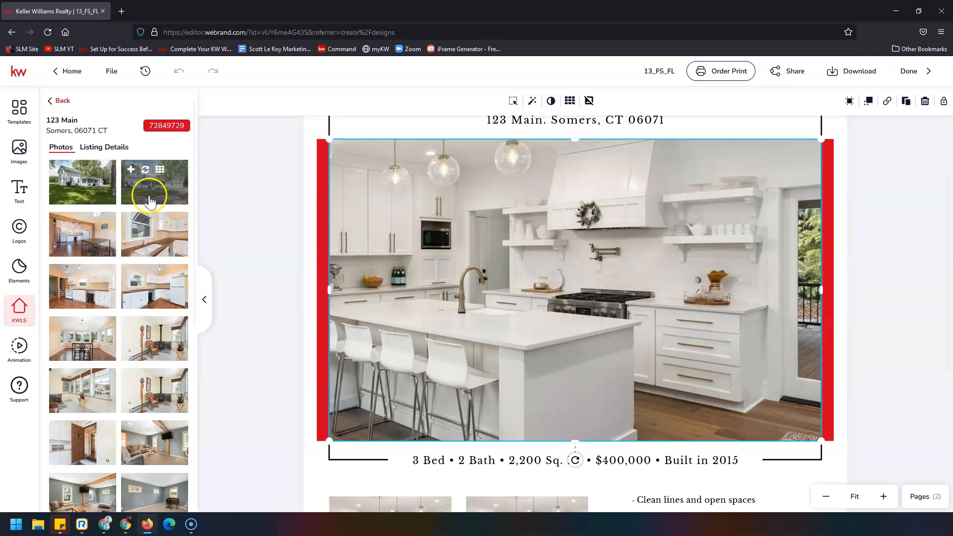
{"action": "mouse_move", "coordinate": [150, 185]}
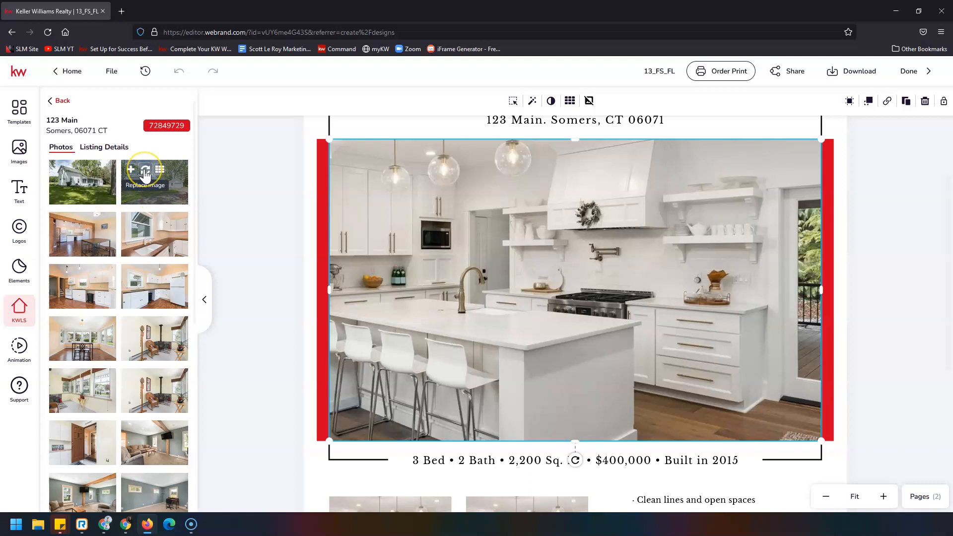
{"action": "left_click", "coordinate": [145, 173]}
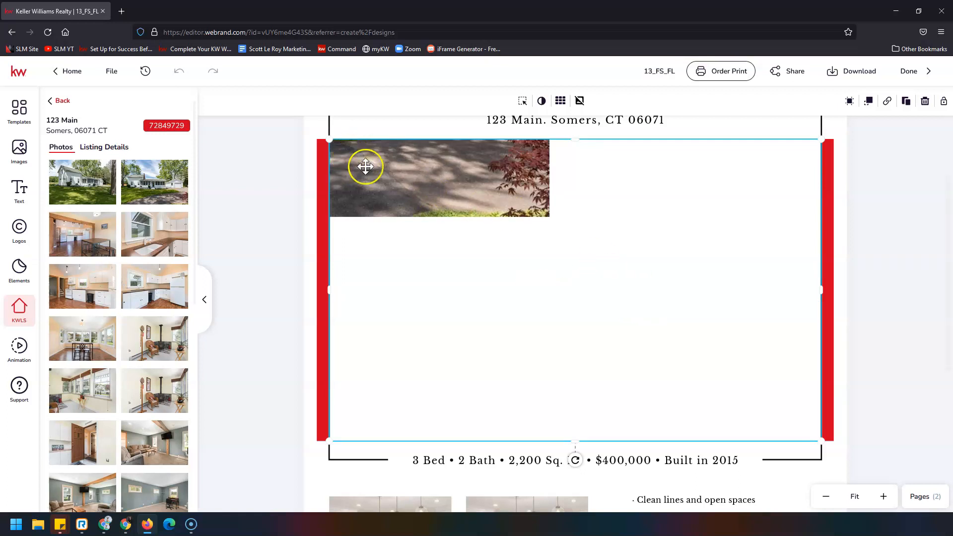
{"action": "left_click", "coordinate": [523, 102]}
{"action": "left_click_drag", "start_coordinate": [556, 237], "coordinate": [585, 257]}
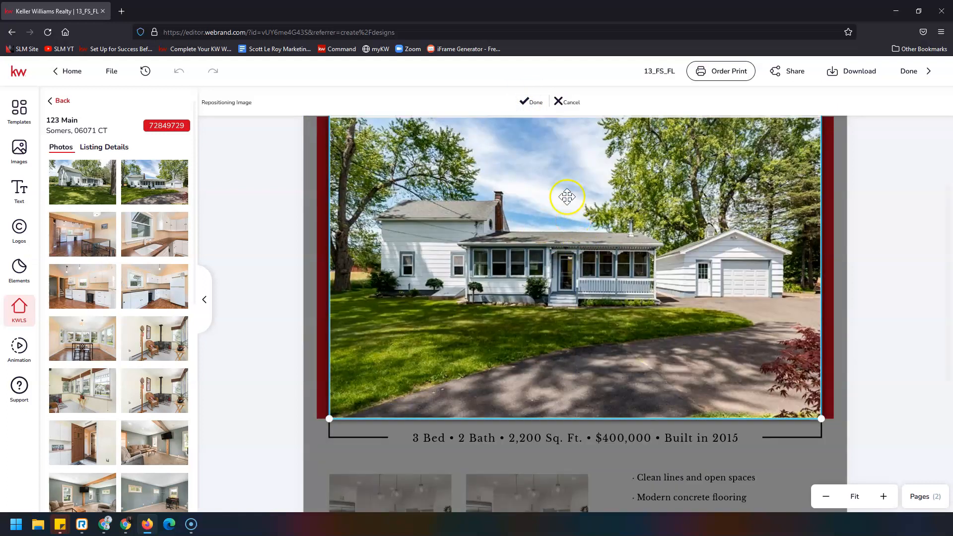
{"action": "left_click", "coordinate": [534, 106]}
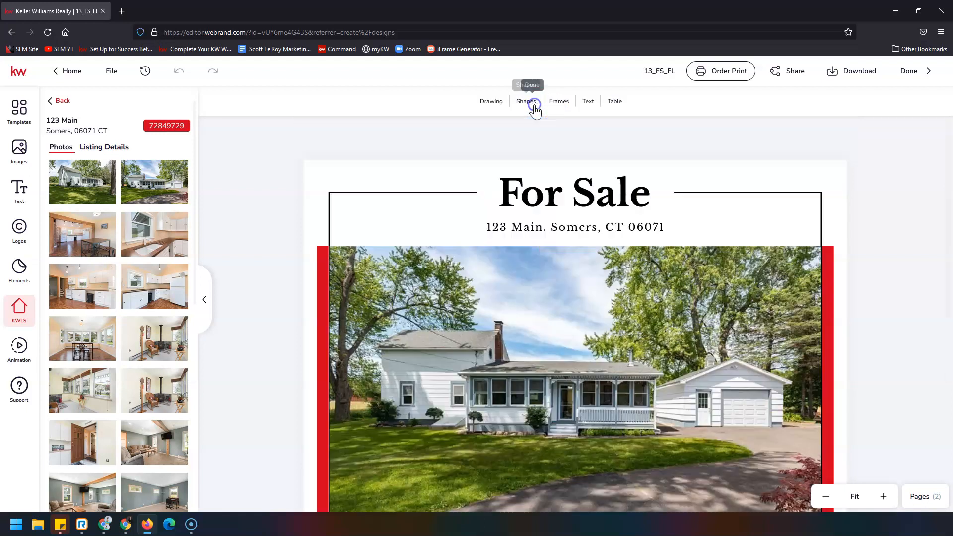
{"action": "scroll", "coordinate": [577, 296], "scroll_direction": "down", "scroll_amount": 5}
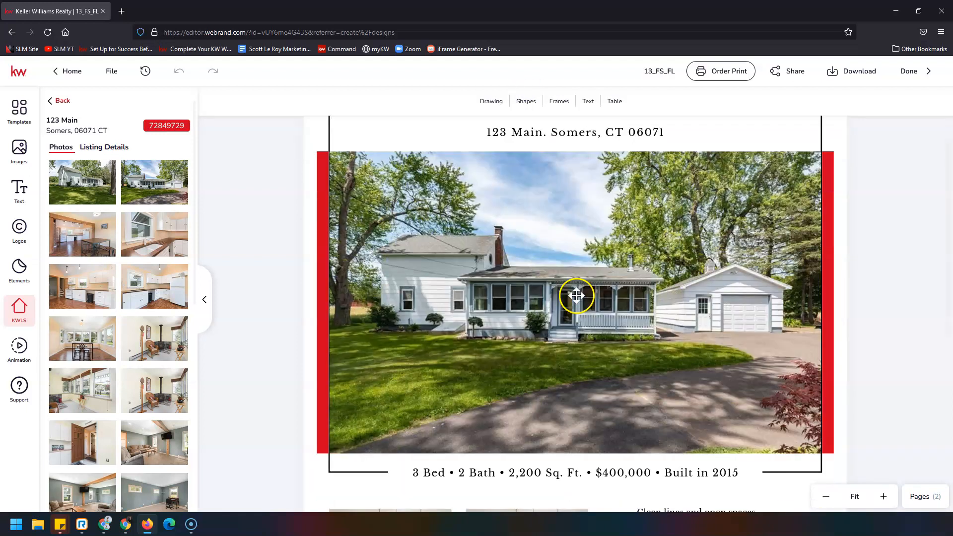
{"action": "scroll", "coordinate": [576, 297], "scroll_direction": "down", "scroll_amount": 1}
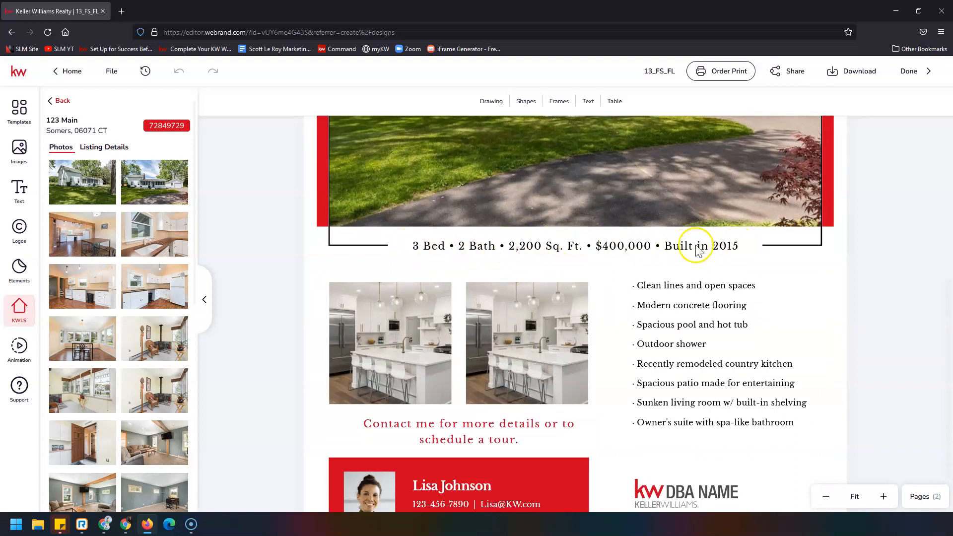
Step: Update the stats line to 1,429 Sq. Ft., $239,900 and Built in 1890
{"action": "left_click", "coordinate": [102, 147]}
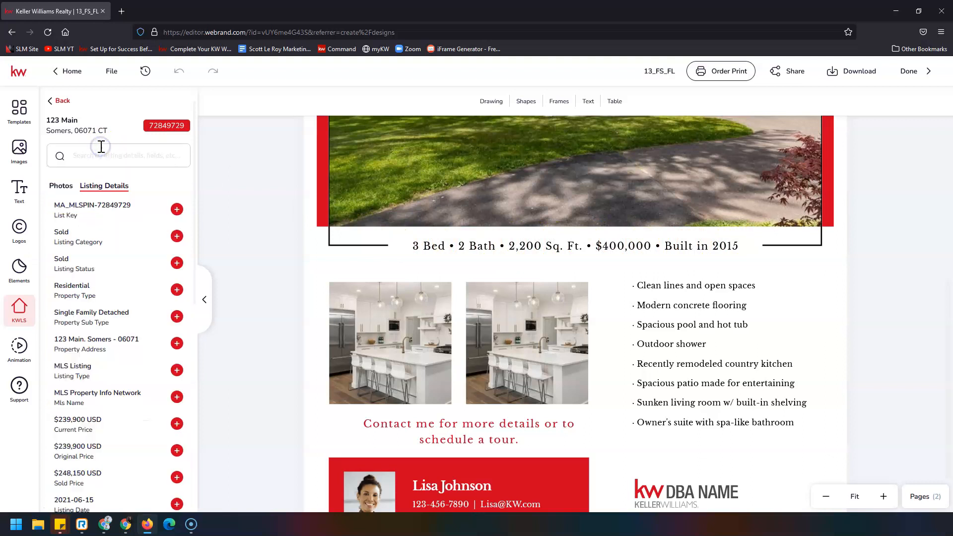
{"action": "scroll", "coordinate": [124, 270], "scroll_direction": "down", "scroll_amount": 6}
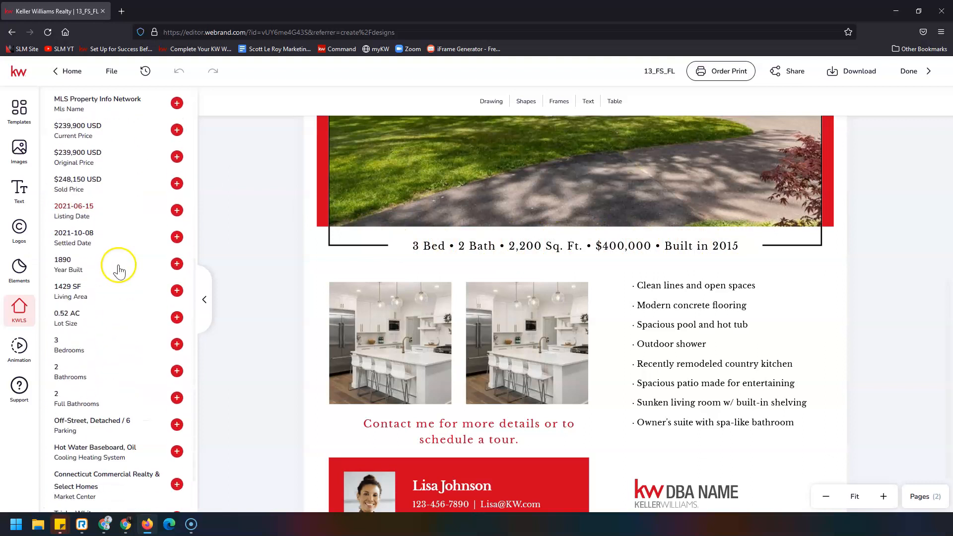
{"action": "left_click", "coordinate": [417, 247]}
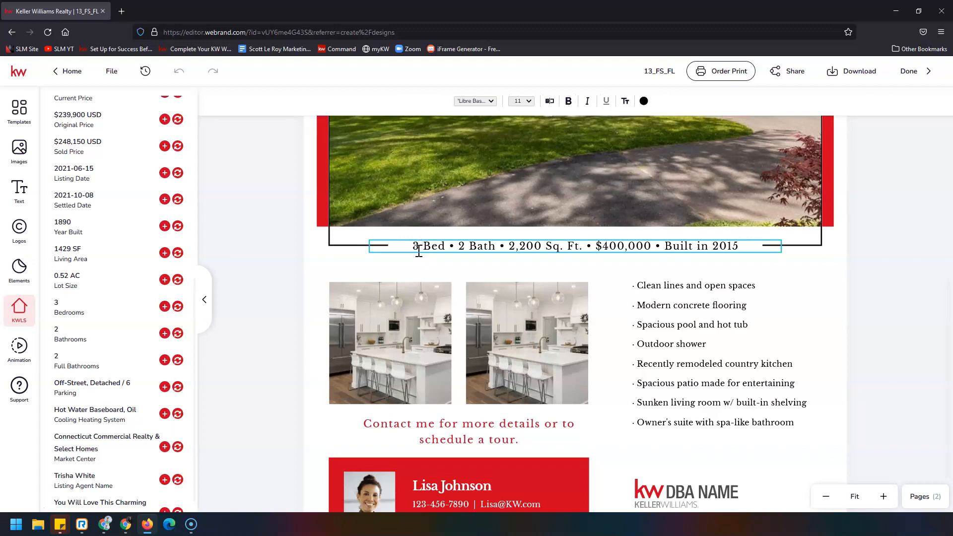
{"action": "left_click", "coordinate": [419, 247]}
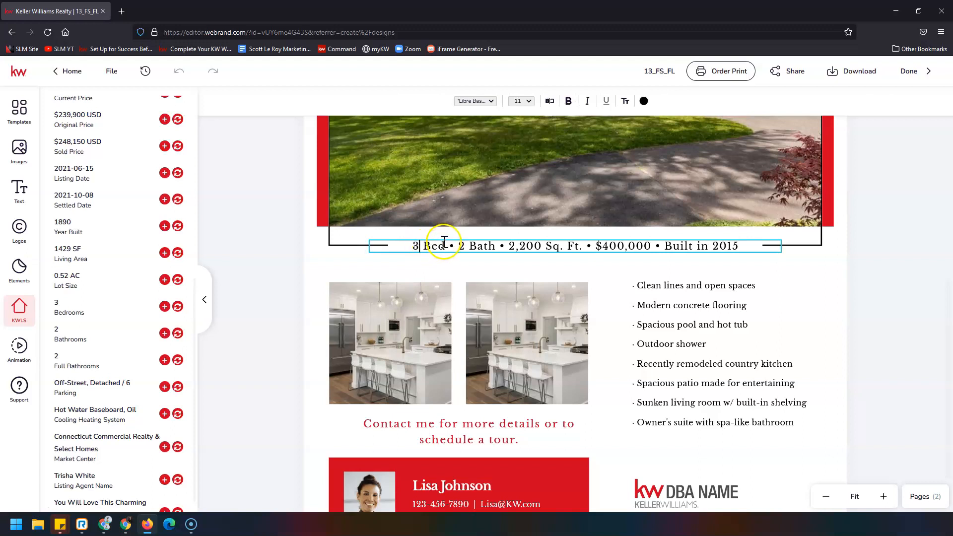
{"action": "left_click", "coordinate": [516, 246]}
{"action": "type", "text": ","}
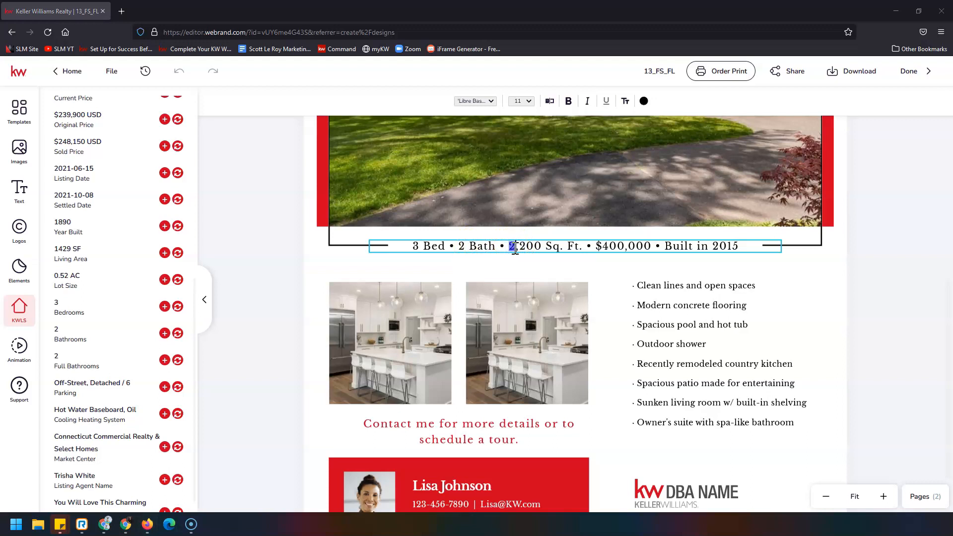
{"action": "left_click", "coordinate": [513, 248]}
{"action": "type", "text": "1"}
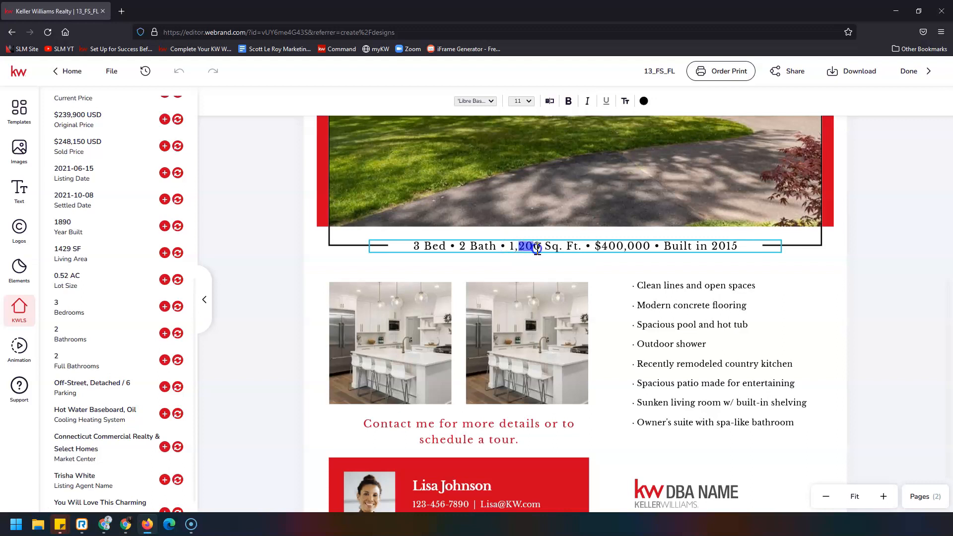
{"action": "type", "text": "429"}
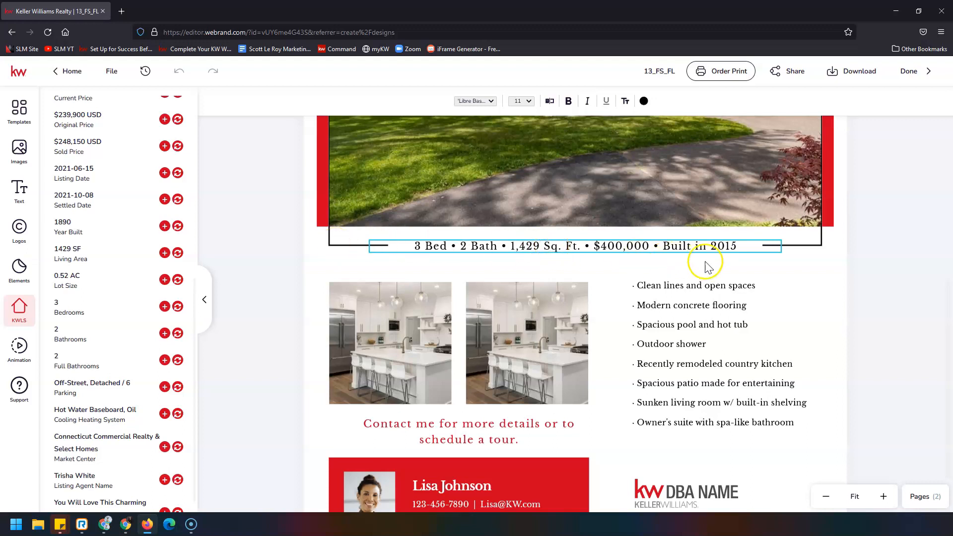
{"action": "type", "text": "239,0"}
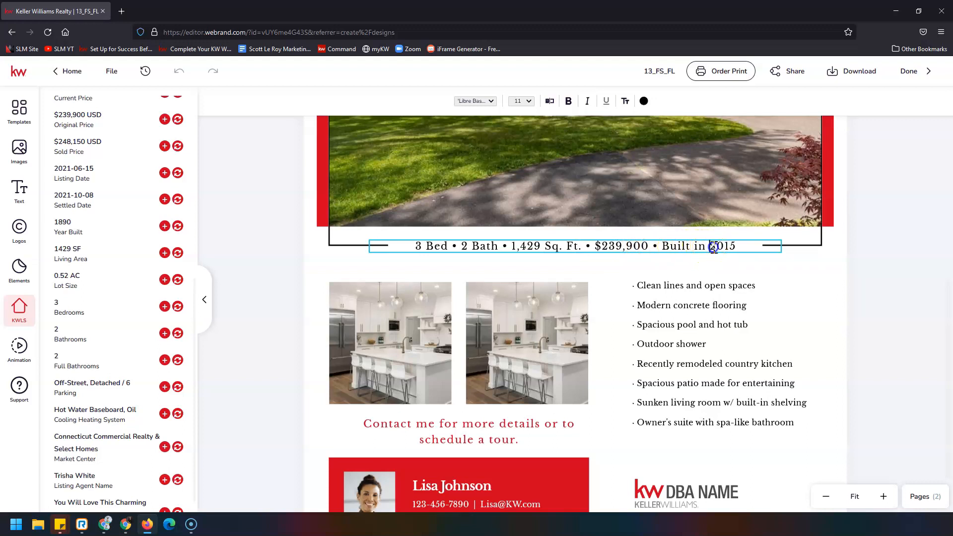
{"action": "type", "text": "1890"}
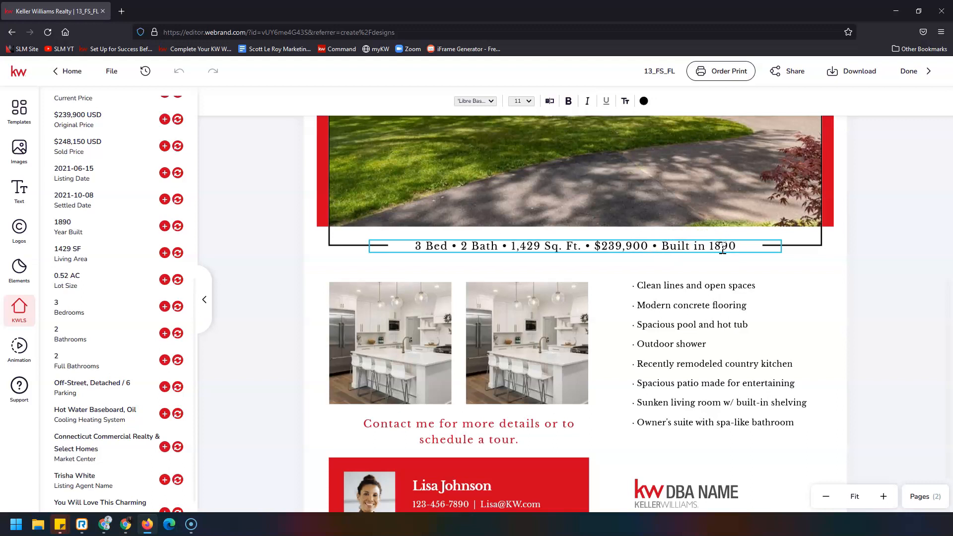
{"action": "left_click", "coordinate": [827, 275]}
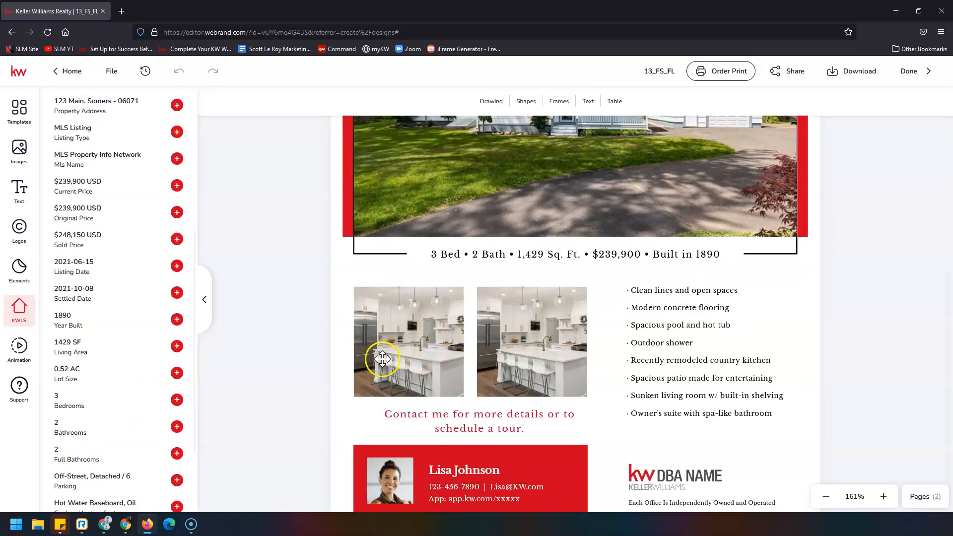
Step: Fill the empty left photo frame with a kitchen photo from the listing's photos
{"action": "scroll", "coordinate": [399, 355], "scroll_direction": "up", "scroll_amount": 1}
{"action": "left_click", "coordinate": [409, 399]}
{"action": "scroll", "coordinate": [410, 400], "scroll_direction": "down", "scroll_amount": 1}
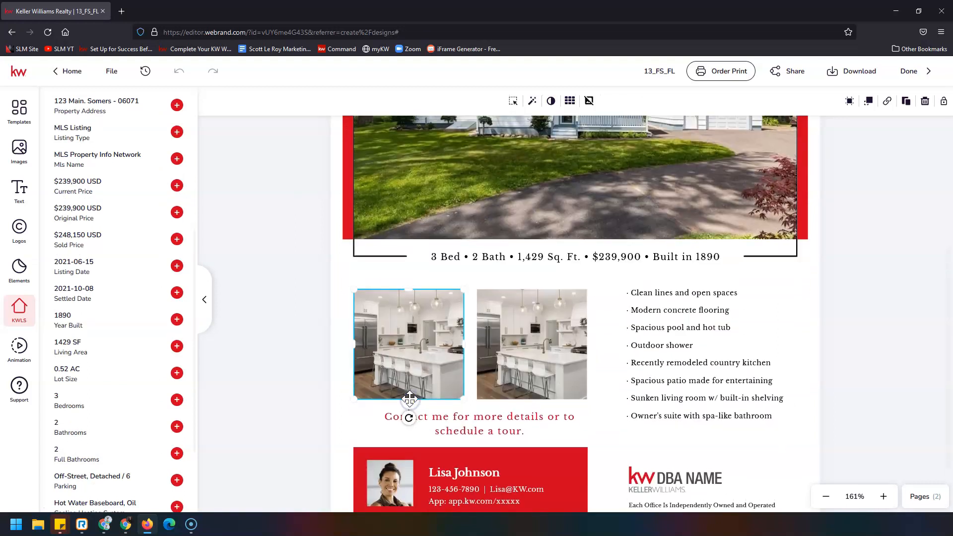
{"action": "scroll", "coordinate": [144, 359], "scroll_direction": "up", "scroll_amount": 5}
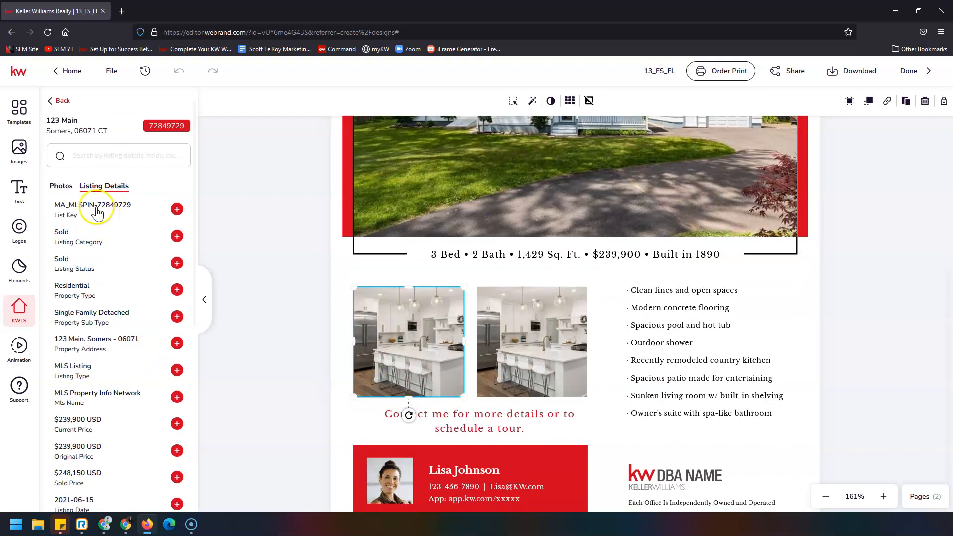
{"action": "left_click", "coordinate": [61, 186]}
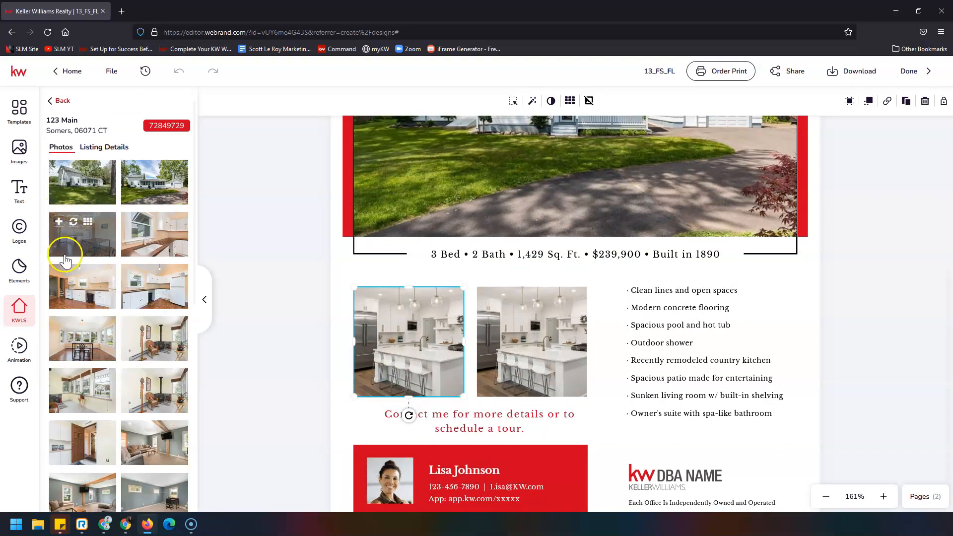
{"action": "left_click", "coordinate": [74, 223]}
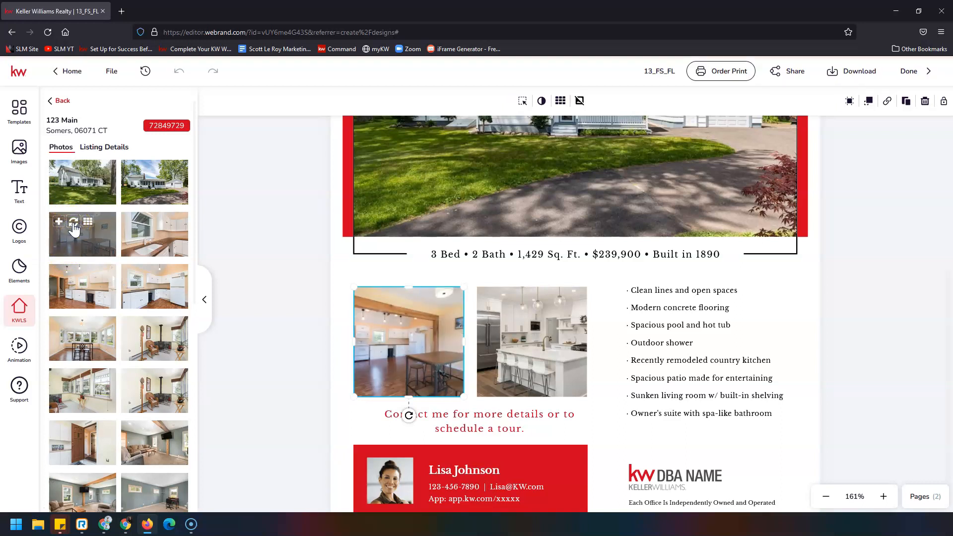
{"action": "double_click", "coordinate": [402, 352]}
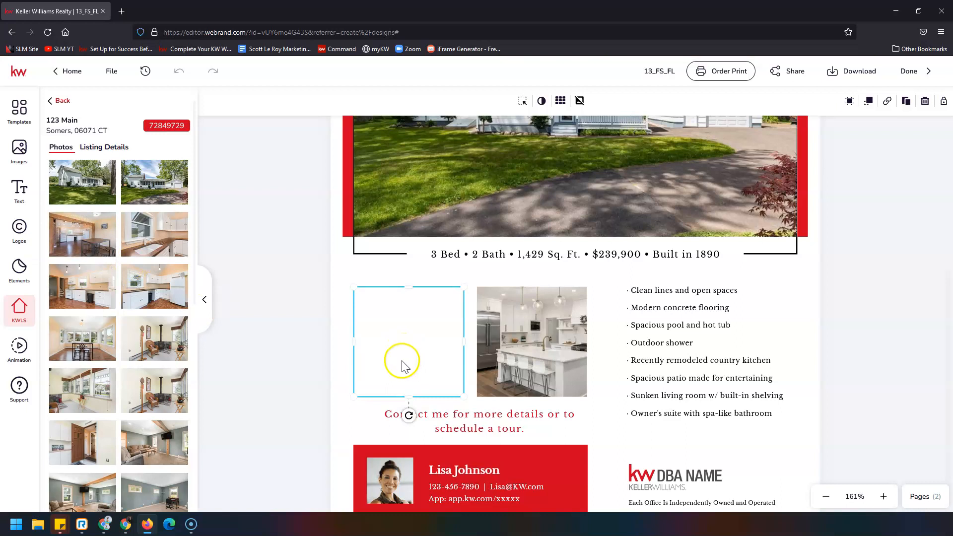
{"action": "left_click", "coordinate": [299, 338]}
{"action": "left_click", "coordinate": [396, 330]}
{"action": "left_click", "coordinate": [217, 336]}
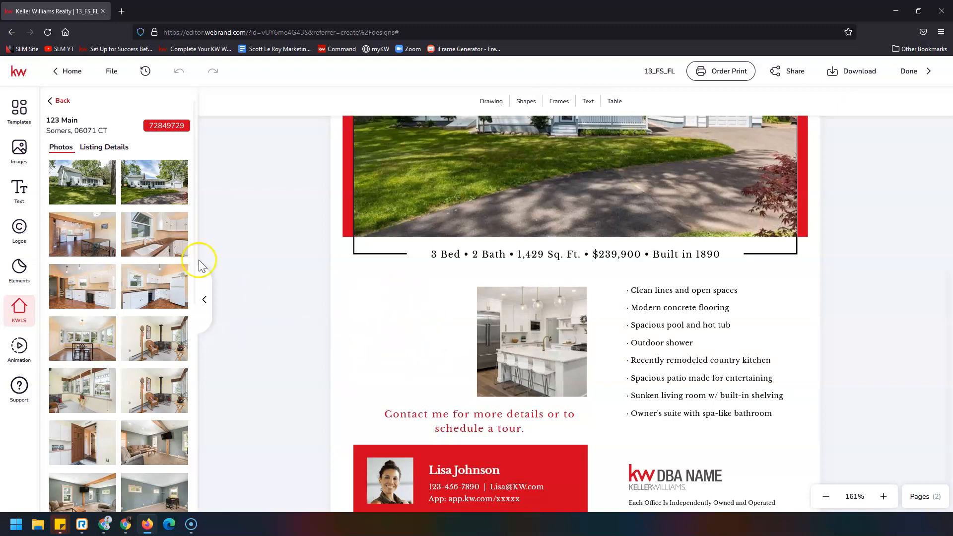
{"action": "left_click_drag", "start_coordinate": [96, 226], "coordinate": [364, 336]}
{"action": "left_click", "coordinate": [408, 355]}
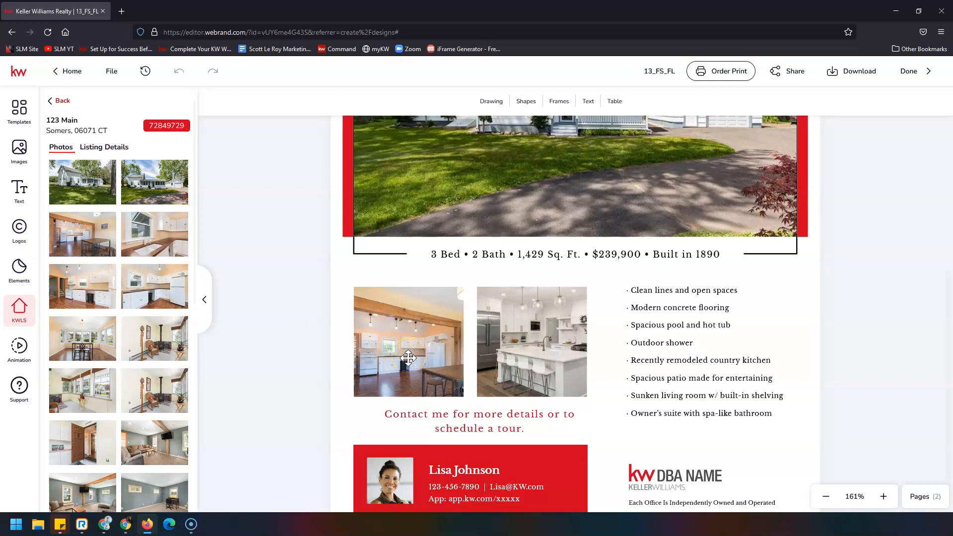
Step: Add the kitchen sink photo, shrink it and fit it into the lower-left slot
{"action": "left_click", "coordinate": [357, 339]}
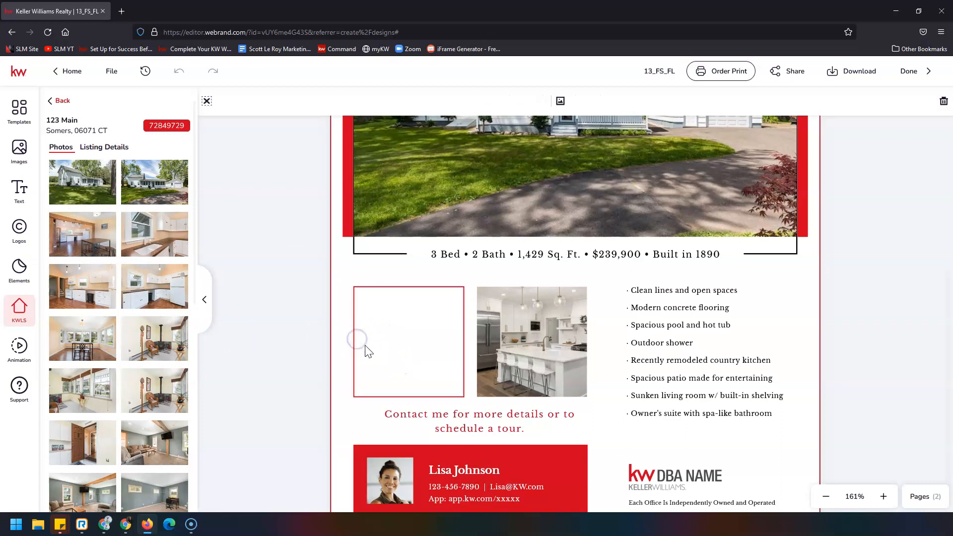
{"action": "mouse_move", "coordinate": [157, 275]}
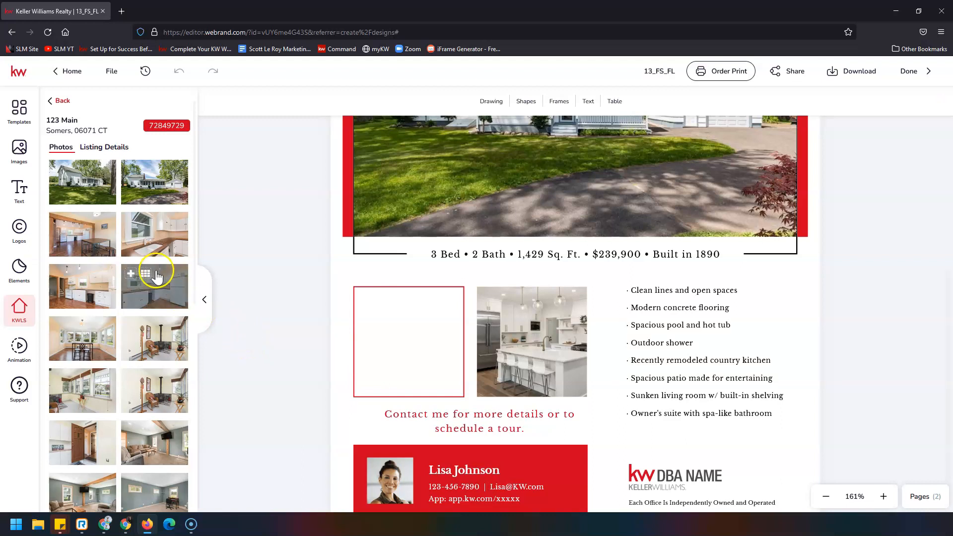
{"action": "mouse_move", "coordinate": [132, 228]}
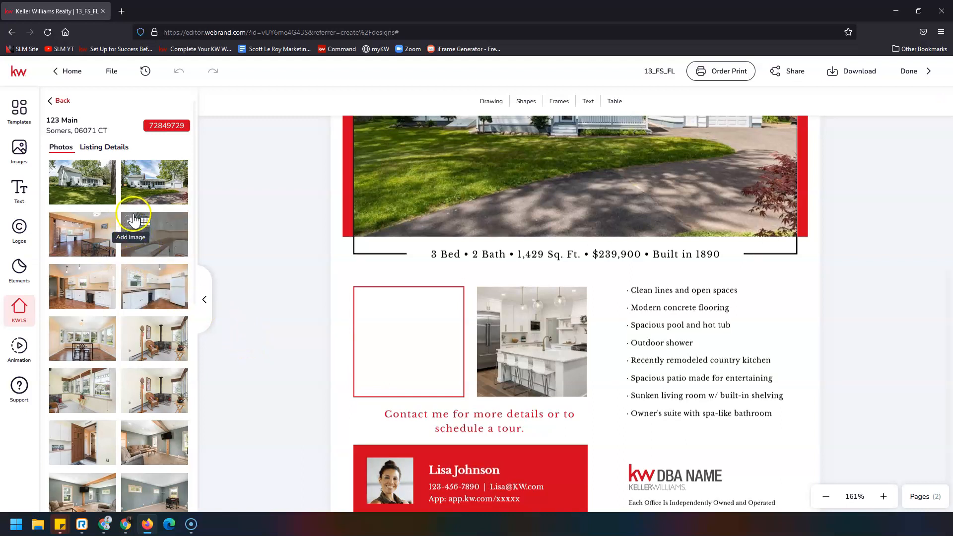
{"action": "left_click", "coordinate": [129, 224]}
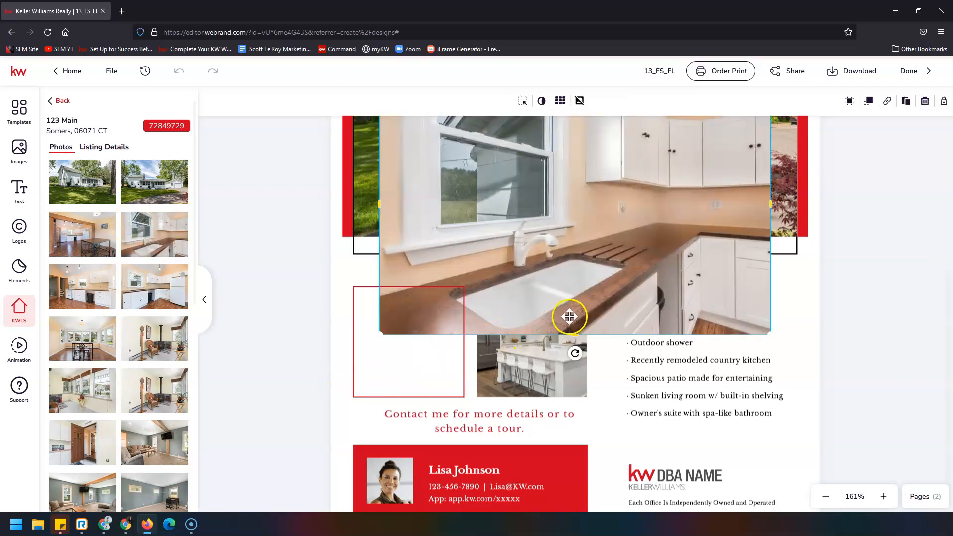
{"action": "scroll", "coordinate": [655, 280], "scroll_direction": "up", "scroll_amount": 2}
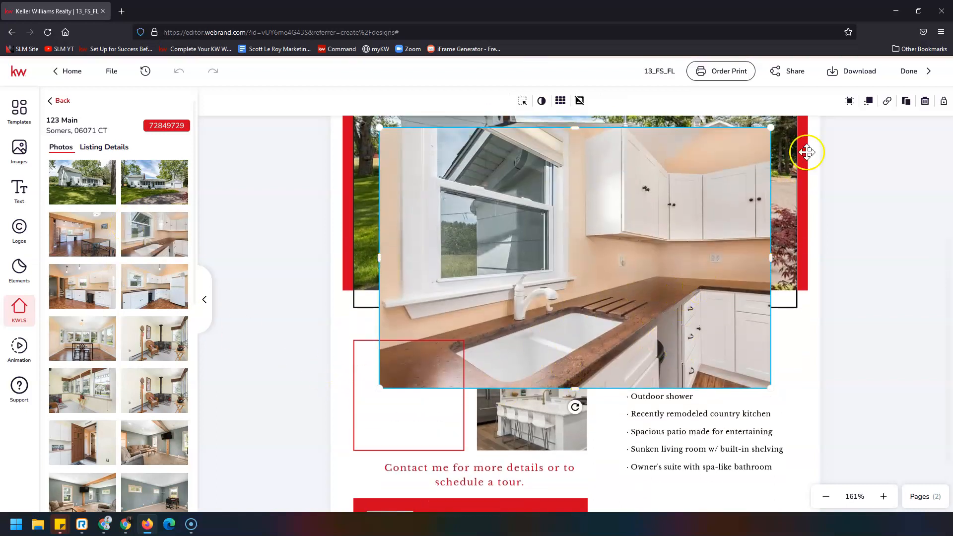
{"action": "left_click_drag", "start_coordinate": [769, 128], "coordinate": [517, 279]}
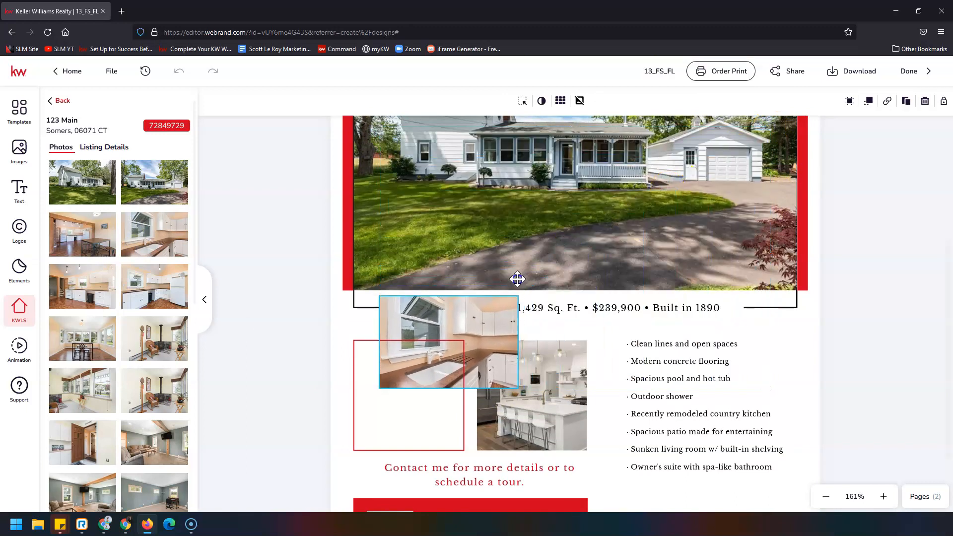
{"action": "left_click_drag", "start_coordinate": [474, 342], "coordinate": [439, 376]}
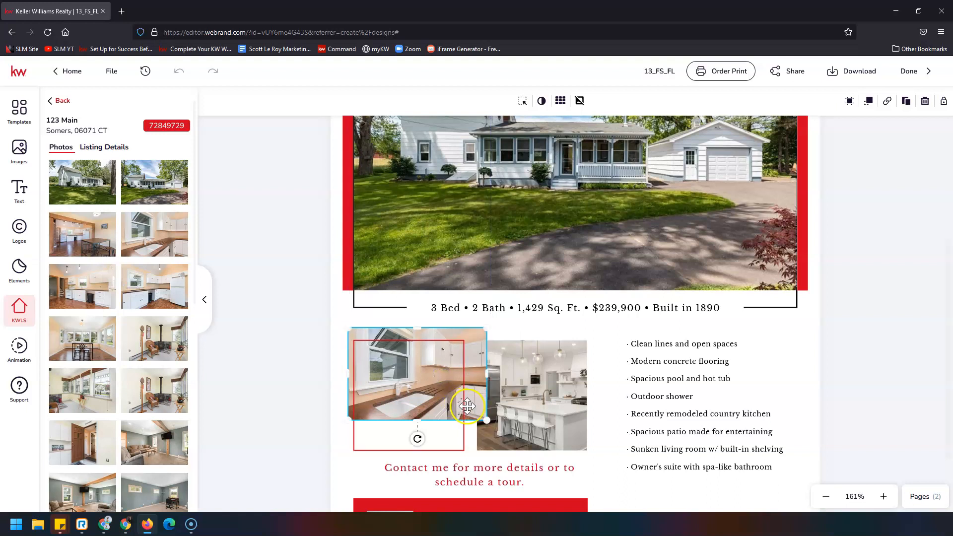
{"action": "mouse_move", "coordinate": [486, 420]}
{"action": "left_mouse_down"}
{"action": "mouse_move", "coordinate": [468, 400]}
{"action": "mouse_move", "coordinate": [473, 408]}
{"action": "left_mouse_up"}
Step: Delete the white-island kitchen photo and its leftover empty image placeholder
{"action": "left_click", "coordinate": [533, 393]}
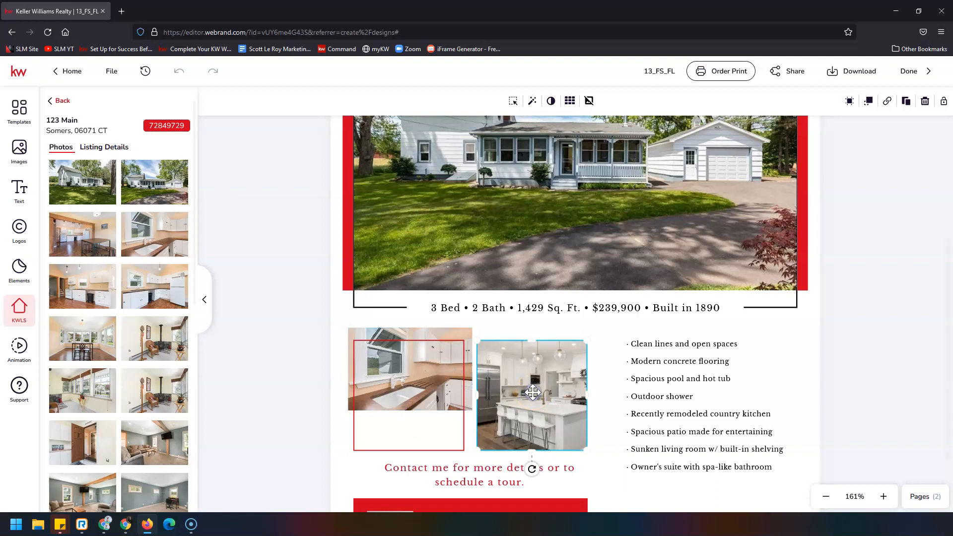
{"action": "left_click", "coordinate": [925, 100]}
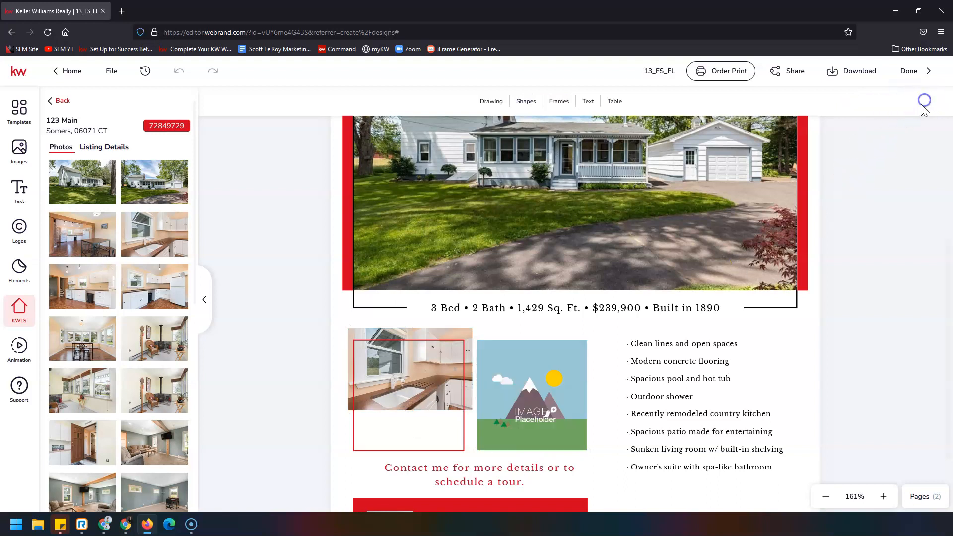
{"action": "left_click", "coordinate": [553, 391]}
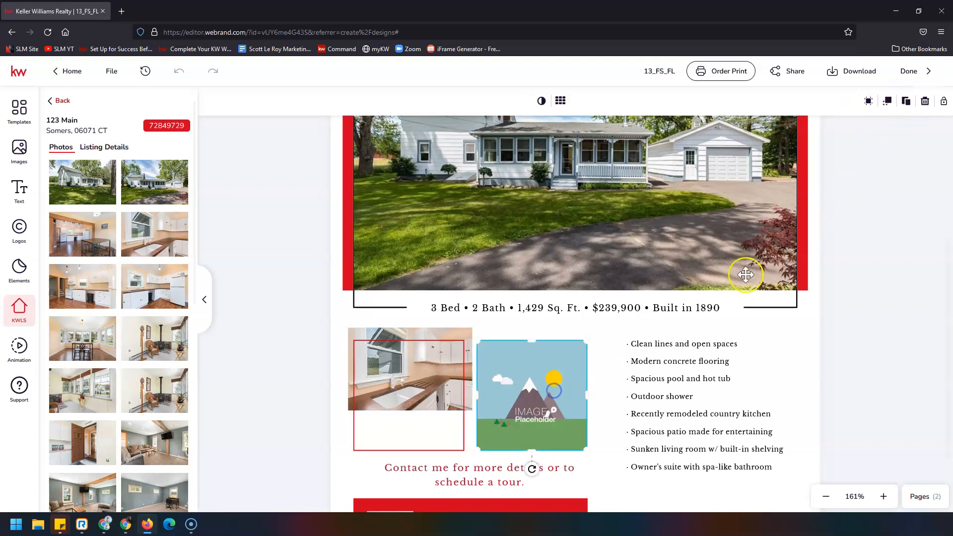
{"action": "left_click", "coordinate": [923, 101]}
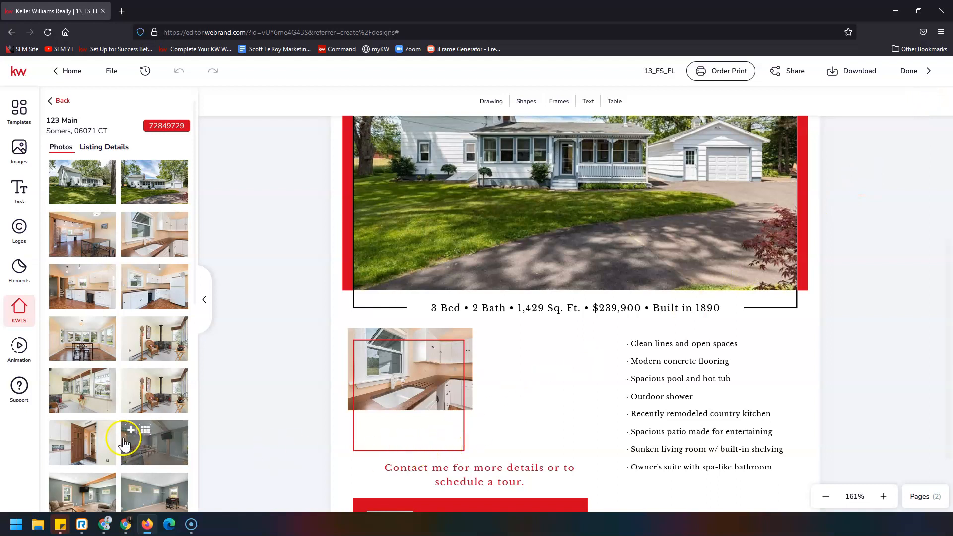
Step: Add the living-room listing photo, shrink it and place it beside the sink photo
{"action": "scroll", "coordinate": [100, 412], "scroll_direction": "down", "scroll_amount": 3}
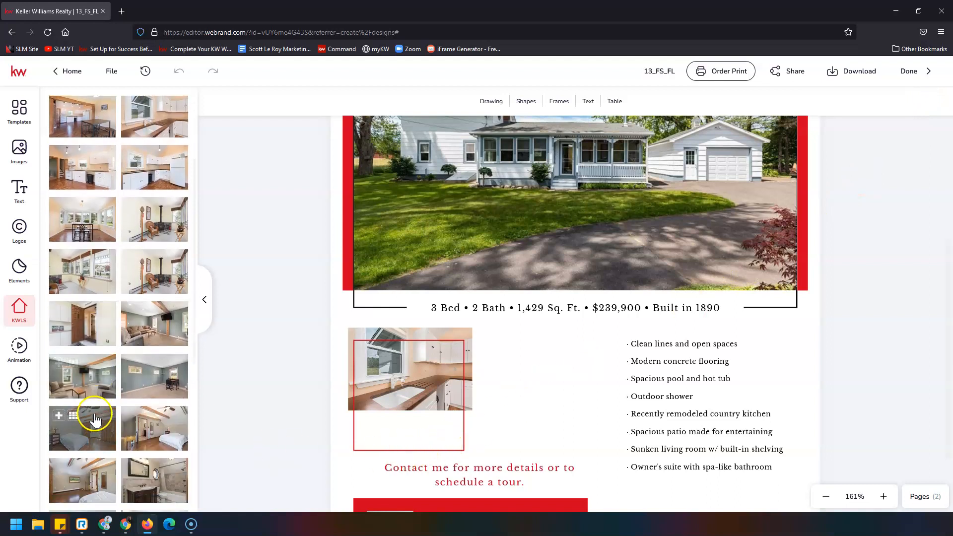
{"action": "left_click", "coordinate": [59, 364]}
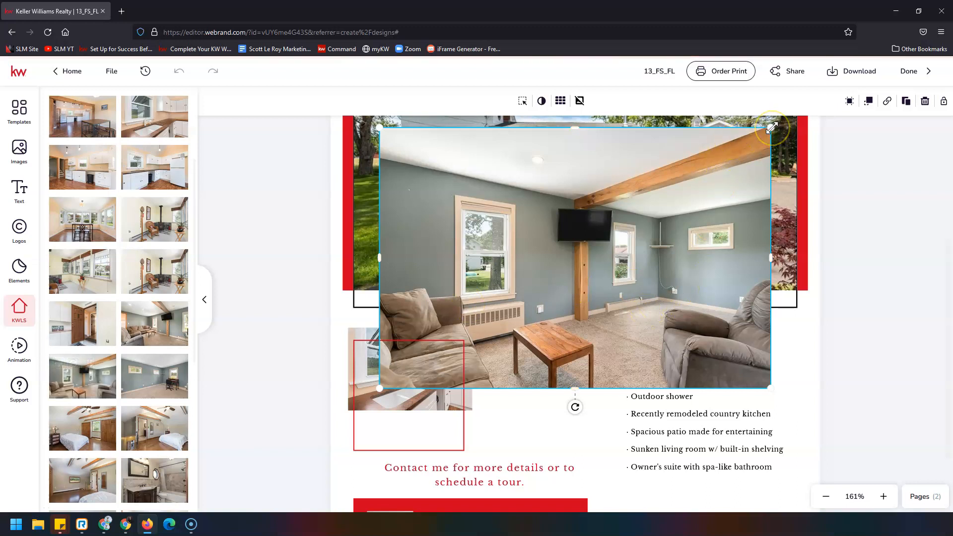
{"action": "left_click_drag", "start_coordinate": [771, 127], "coordinate": [529, 296]}
{"action": "left_click", "coordinate": [530, 297]}
{"action": "left_click_drag", "start_coordinate": [484, 347], "coordinate": [577, 409]}
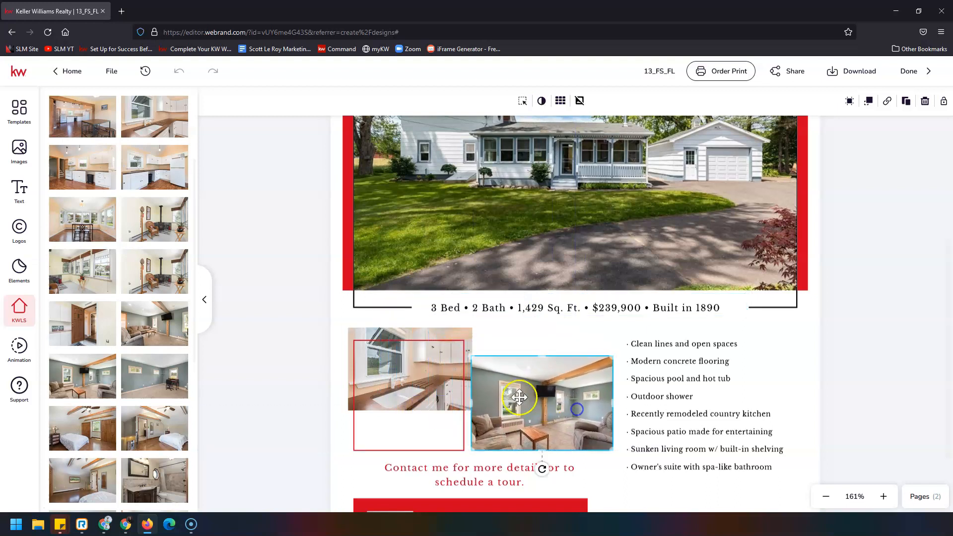
{"action": "left_click_drag", "start_coordinate": [471, 359], "coordinate": [478, 360]}
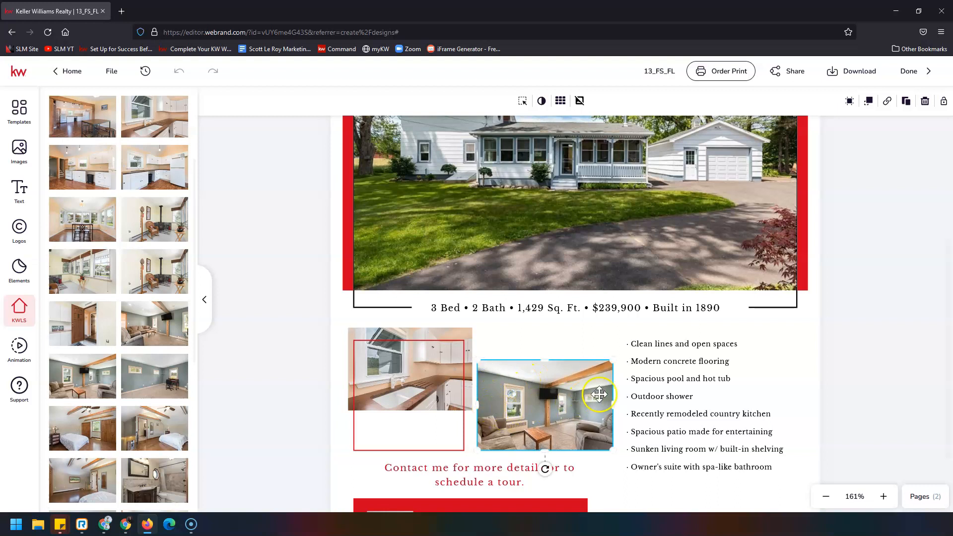
{"action": "scroll", "coordinate": [546, 456], "scroll_direction": "down", "scroll_amount": 3}
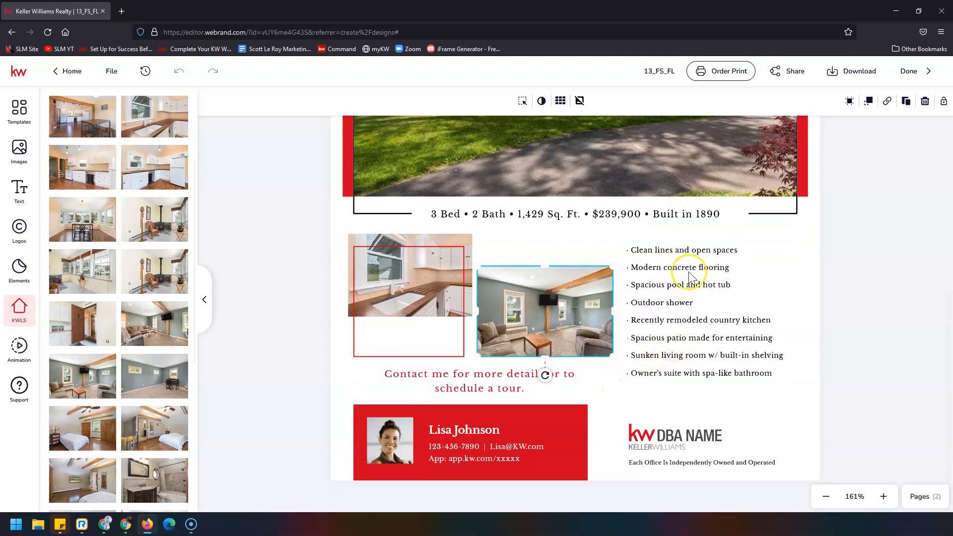
Step: Replace the feature bullet list with the listing's Property Description
{"action": "left_click", "coordinate": [681, 290]}
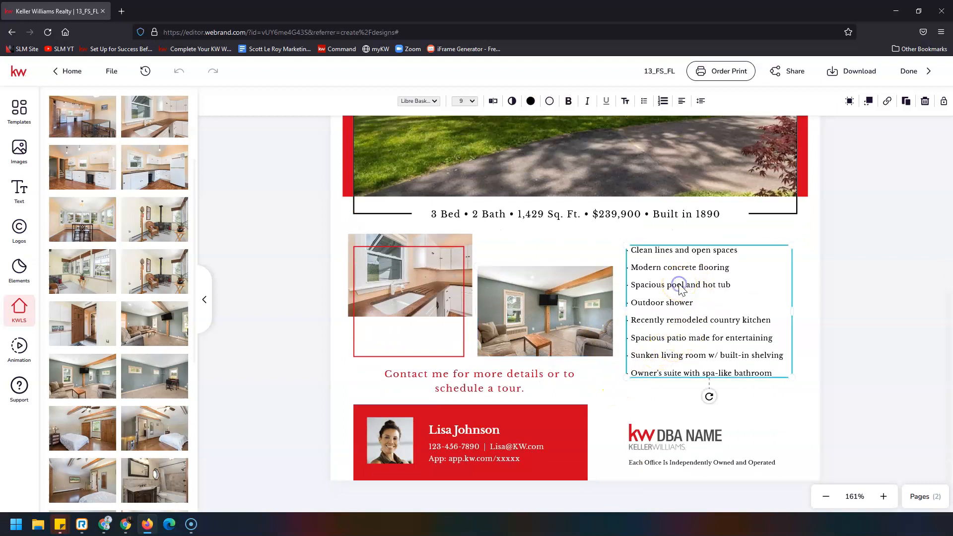
{"action": "scroll", "coordinate": [119, 298], "scroll_direction": "up", "scroll_amount": 3}
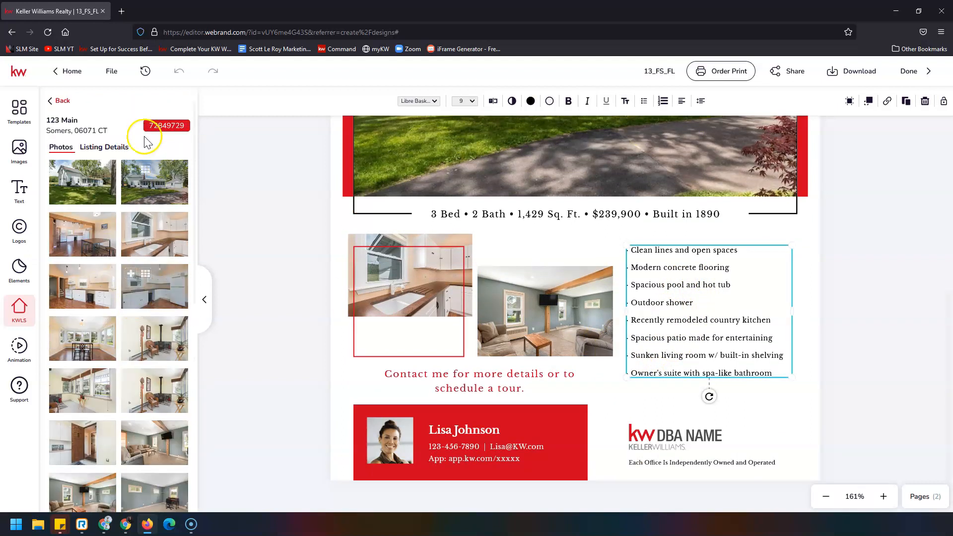
{"action": "left_click", "coordinate": [125, 148]}
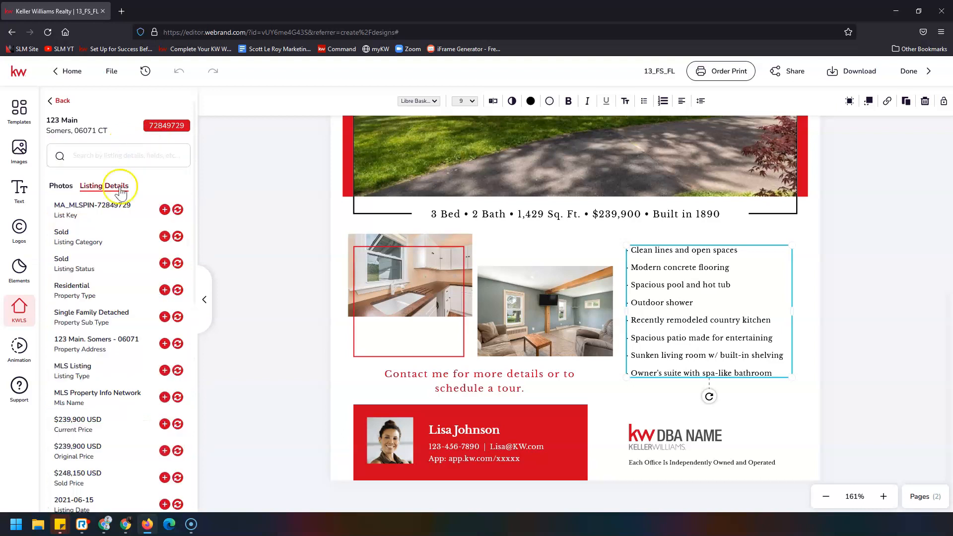
{"action": "scroll", "coordinate": [117, 379], "scroll_direction": "down", "scroll_amount": 7}
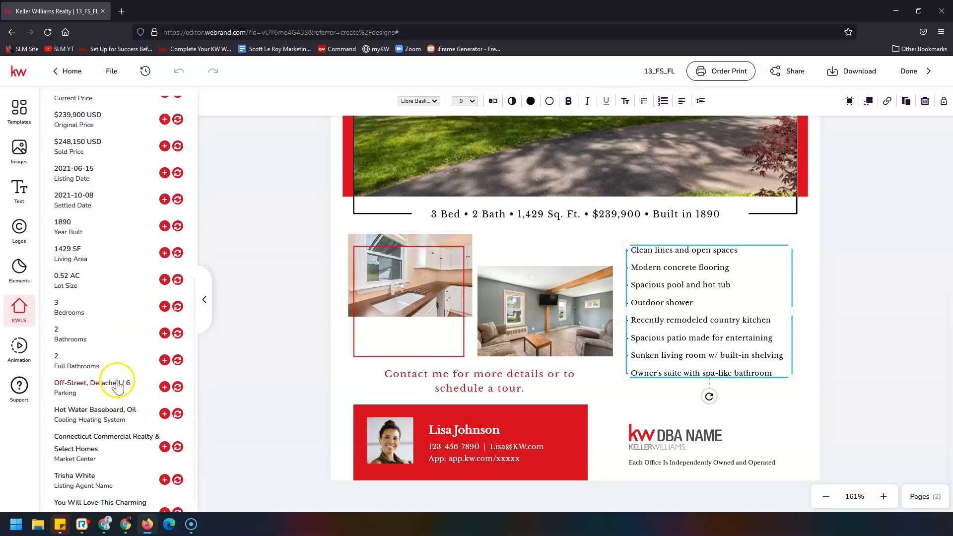
{"action": "key", "text": "ctrl+minus"}
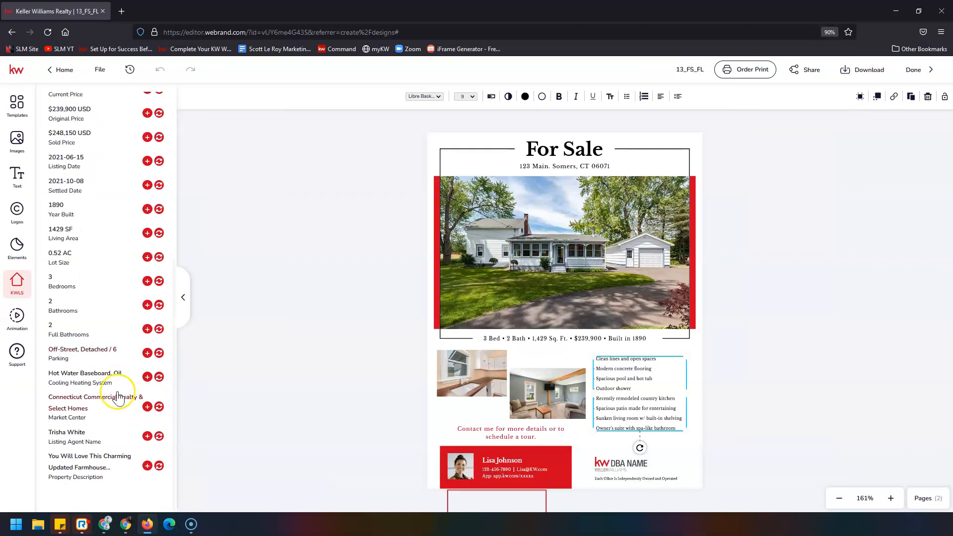
{"action": "left_click", "coordinate": [159, 465]}
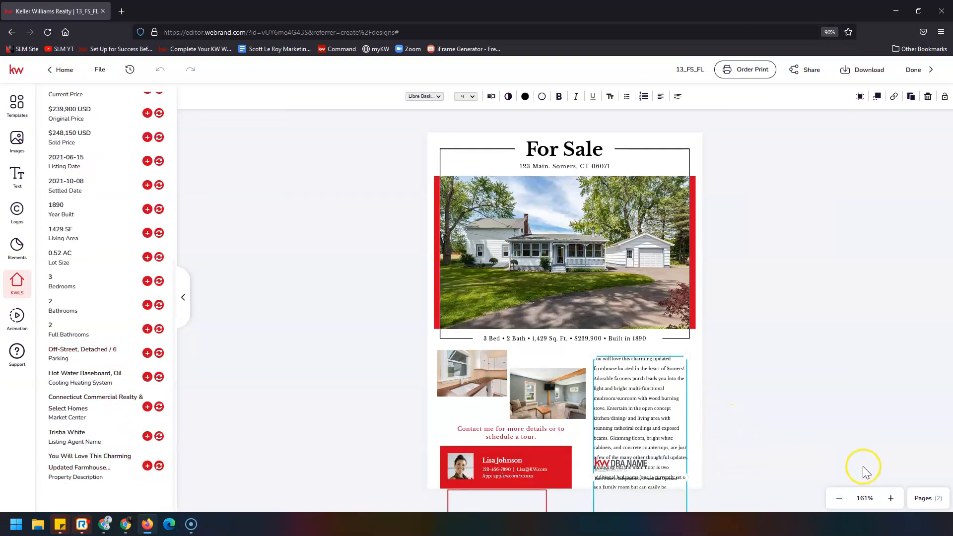
Step: Zoom in and enlarge the description box to fill the right column
{"action": "left_click", "coordinate": [889, 499]}
{"action": "left_click", "coordinate": [889, 499]}
{"action": "scroll", "coordinate": [821, 440], "scroll_direction": "down", "scroll_amount": 3}
{"action": "scroll", "coordinate": [821, 439], "scroll_direction": "down", "scroll_amount": 2}
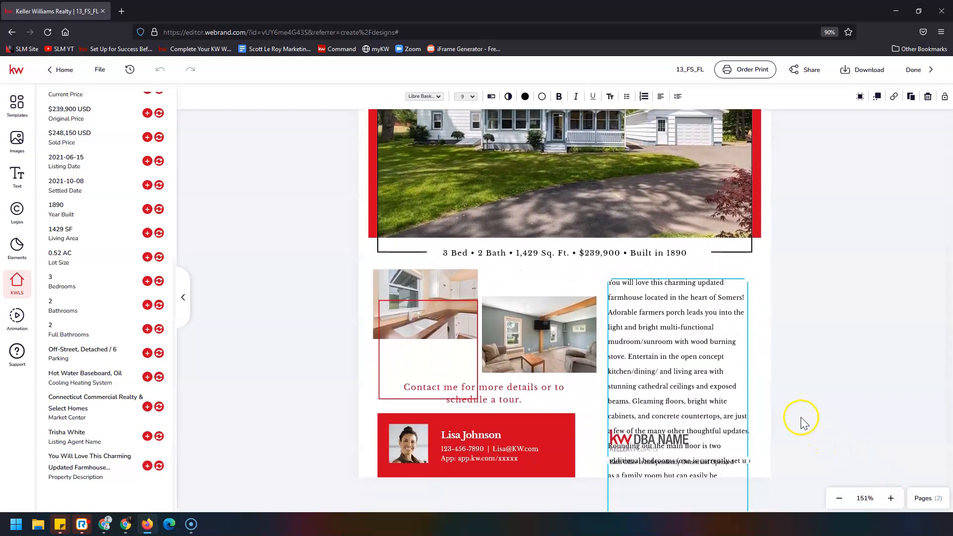
{"action": "left_click_drag", "start_coordinate": [609, 278], "coordinate": [603, 272]}
{"action": "left_click_drag", "start_coordinate": [748, 273], "coordinate": [749, 268]}
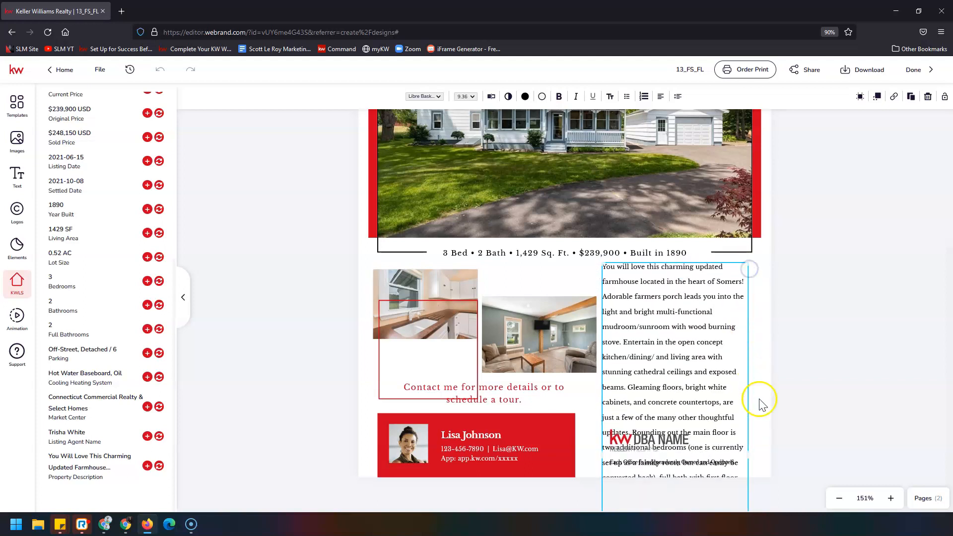
{"action": "left_click_drag", "start_coordinate": [746, 454], "coordinate": [758, 453]}
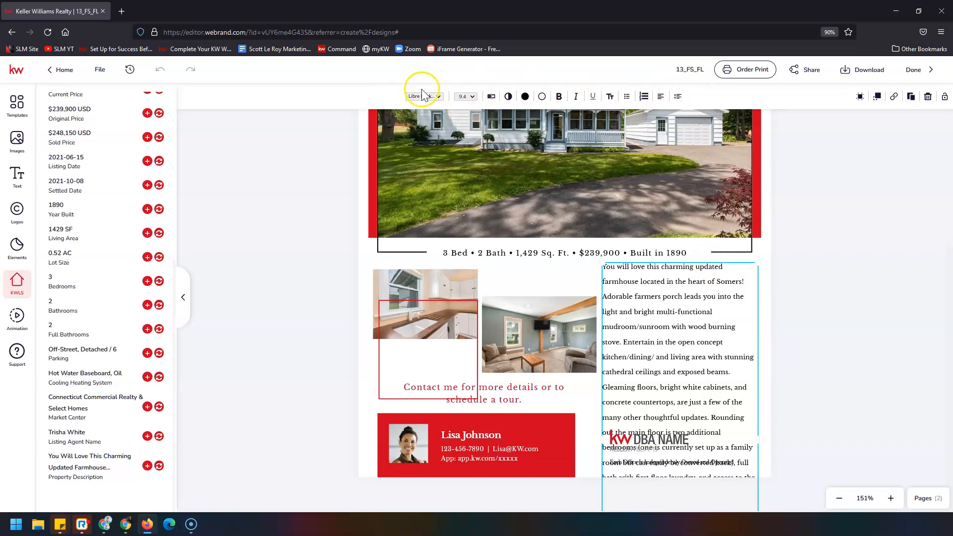
Step: Set the description's line spacing to 4
{"action": "left_click", "coordinate": [678, 96]}
{"action": "left_click", "coordinate": [690, 125]}
{"action": "key", "text": "Left"}
{"action": "left_click", "coordinate": [720, 315]}
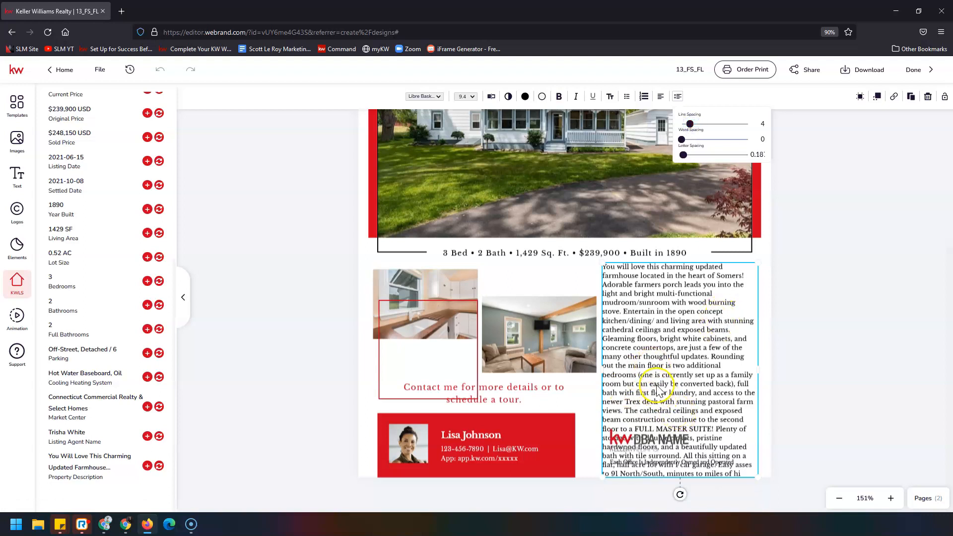
Step: Delete the description text after "stunning pastoral farm views."
{"action": "double_click", "coordinate": [627, 411]}
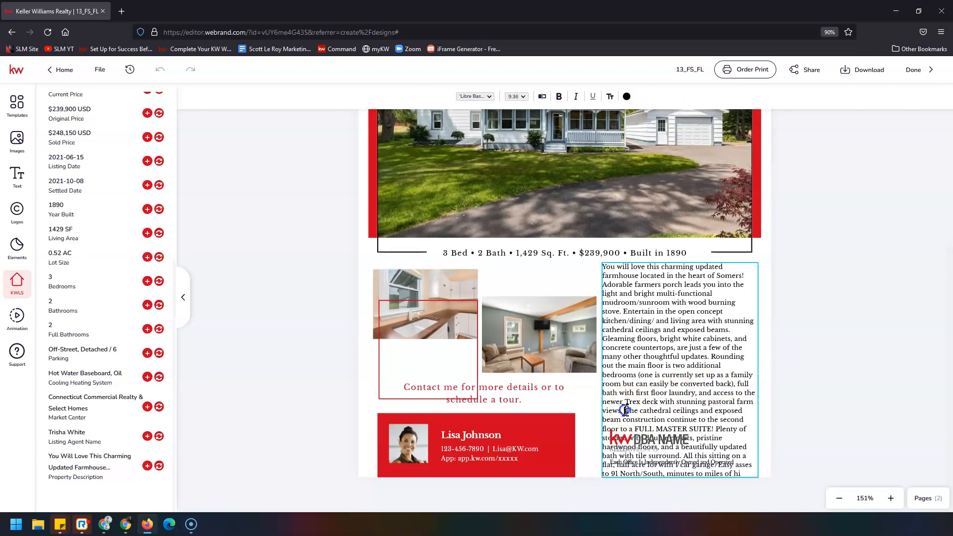
{"action": "left_click_drag", "start_coordinate": [625, 410], "coordinate": [747, 472]}
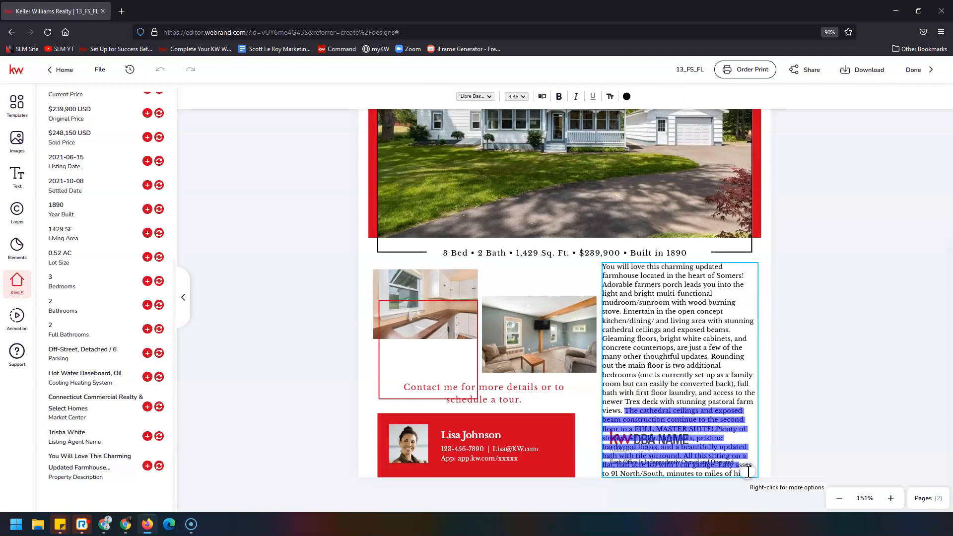
{"action": "key", "text": "BackSpace"}
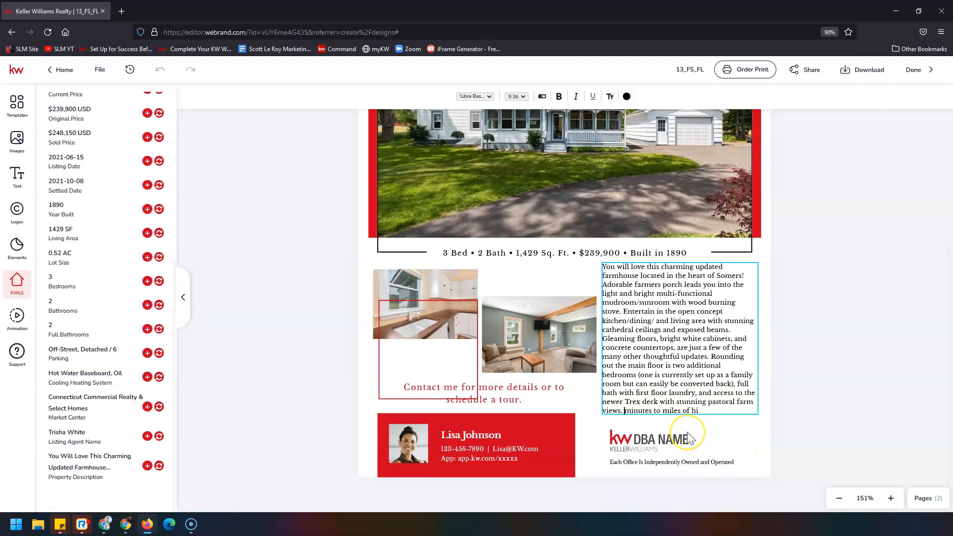
{"action": "left_click", "coordinate": [781, 365]}
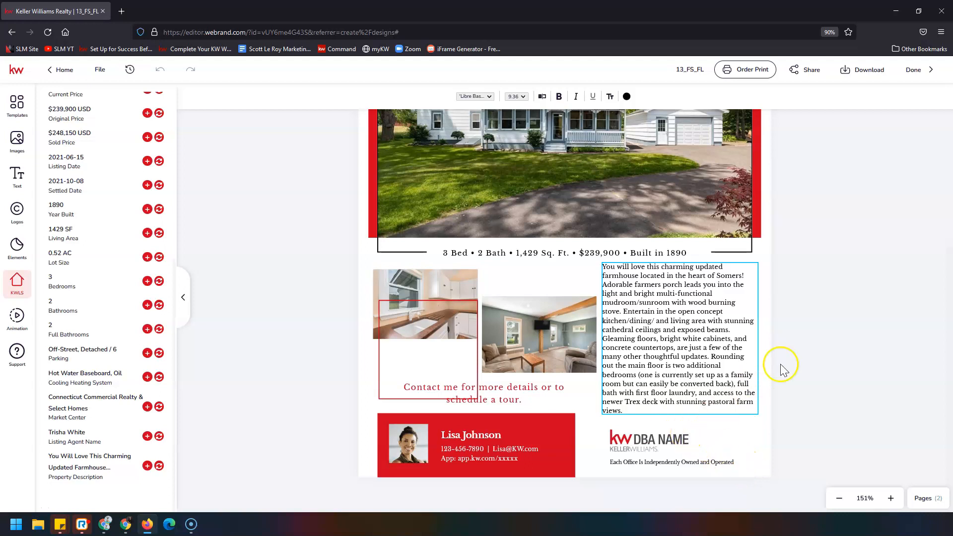
{"action": "left_click", "coordinate": [822, 333]}
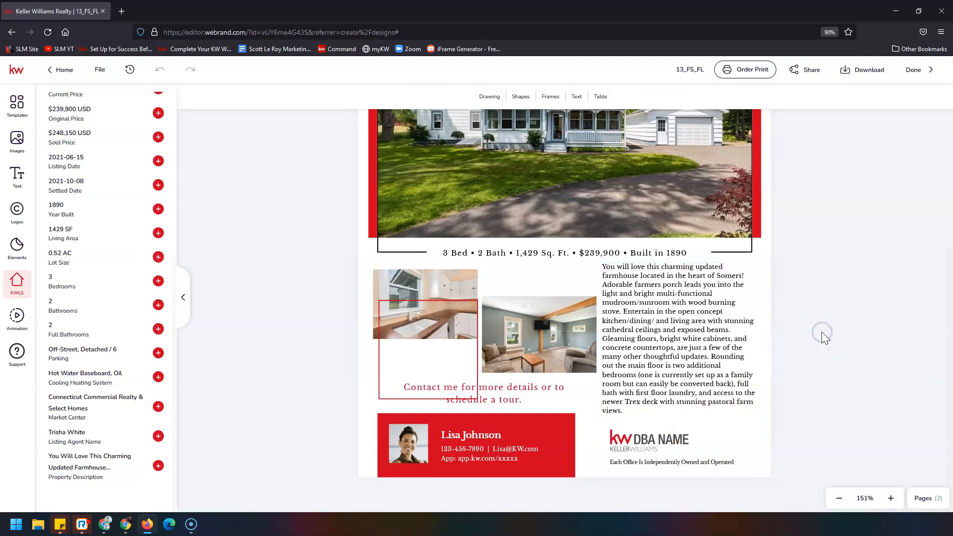
Step: Pick the agent's headshot from Images > My Assets for the footer photo
{"action": "left_click", "coordinate": [410, 447]}
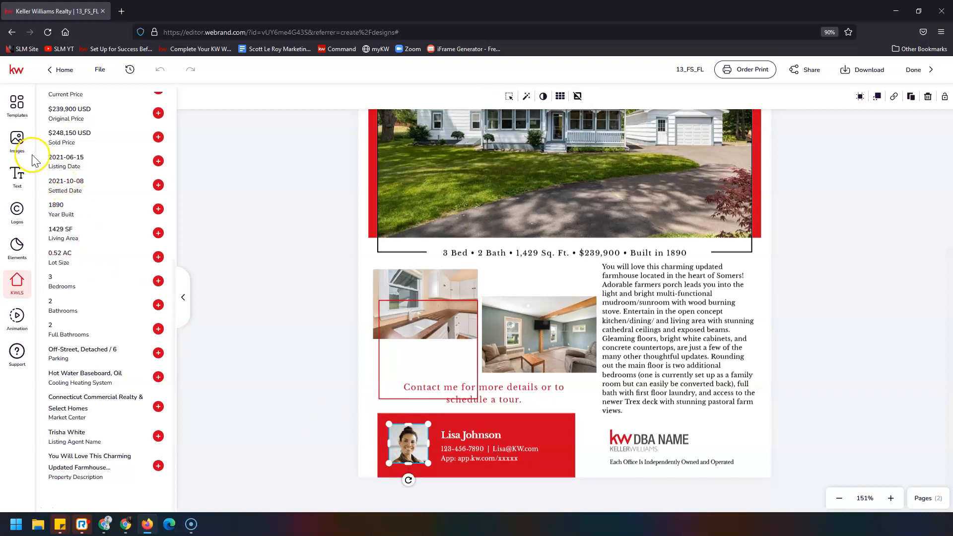
{"action": "left_click", "coordinate": [16, 140]}
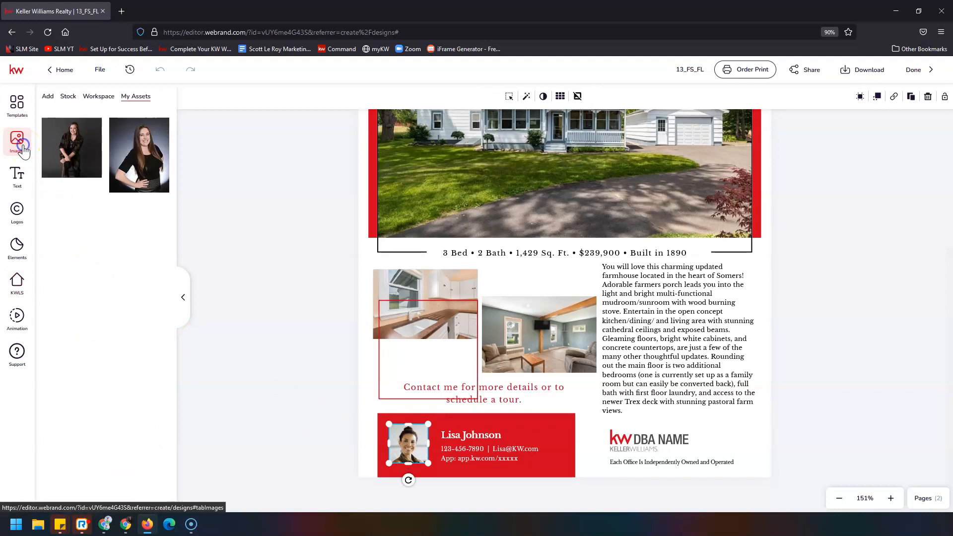
{"action": "scroll", "coordinate": [327, 311], "scroll_direction": "down", "scroll_amount": 5}
{"action": "mouse_move", "coordinate": [147, 163]}
{"action": "left_click", "coordinate": [132, 128]}
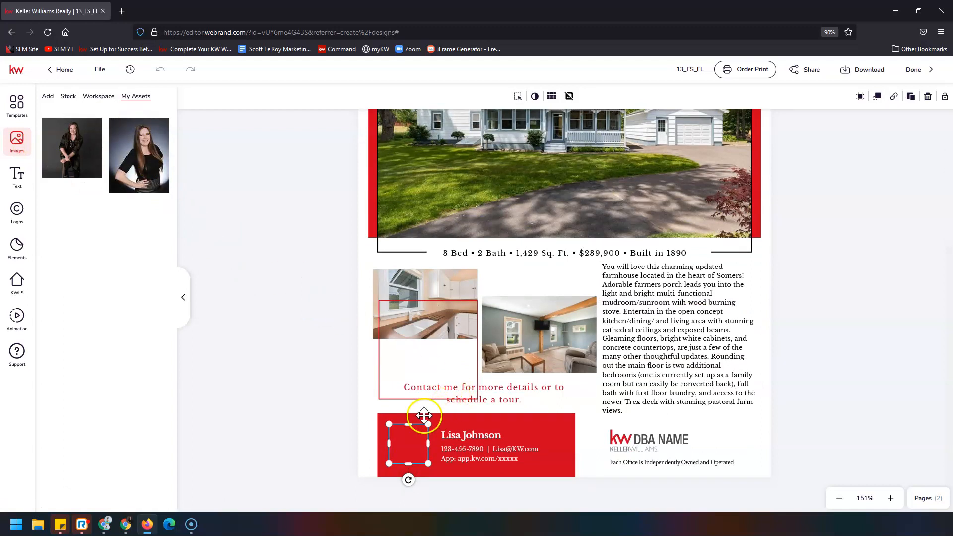
{"action": "mouse_move", "coordinate": [133, 157]}
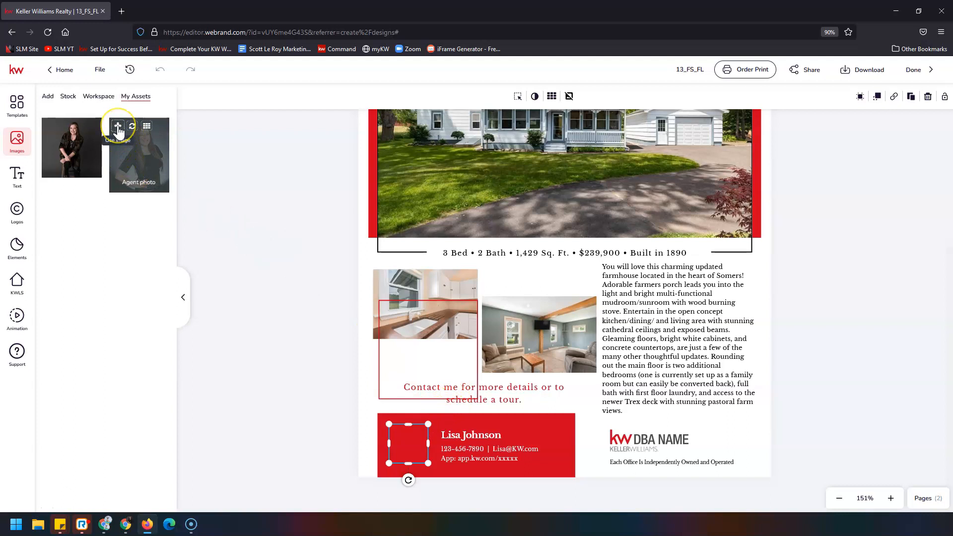
{"action": "left_click", "coordinate": [118, 127]}
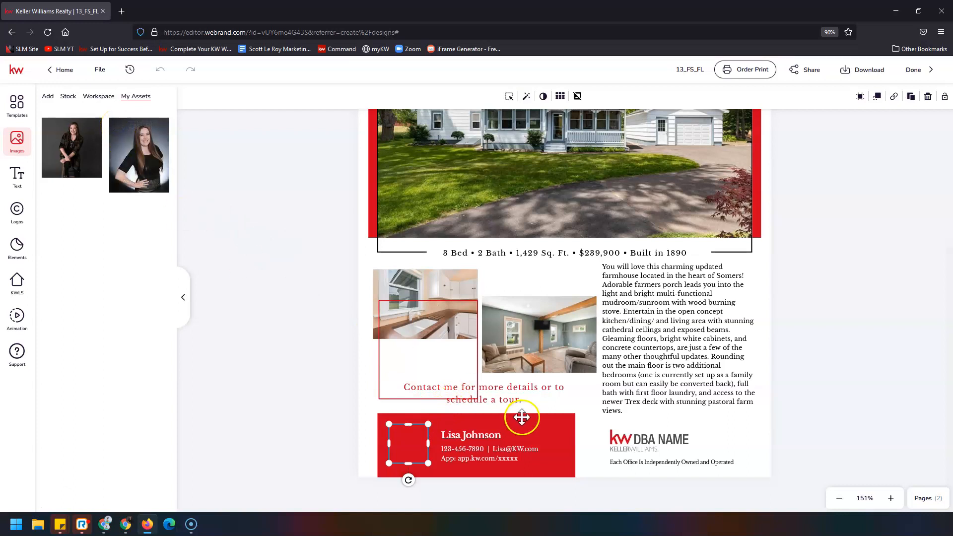
{"action": "scroll", "coordinate": [564, 385], "scroll_direction": "up", "scroll_amount": 5}
{"action": "scroll", "coordinate": [565, 385], "scroll_direction": "down", "scroll_amount": 4}
Step: Add the headshot and shrink it into the left end of the red contact bar
{"action": "left_click", "coordinate": [911, 350]}
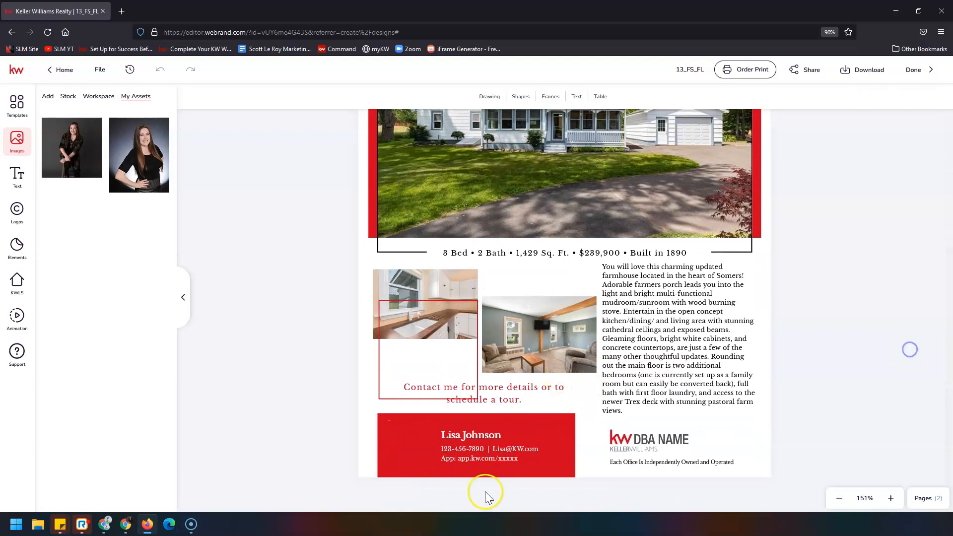
{"action": "left_click", "coordinate": [118, 127]}
{"action": "left_click_drag", "start_coordinate": [611, 215], "coordinate": [507, 376]}
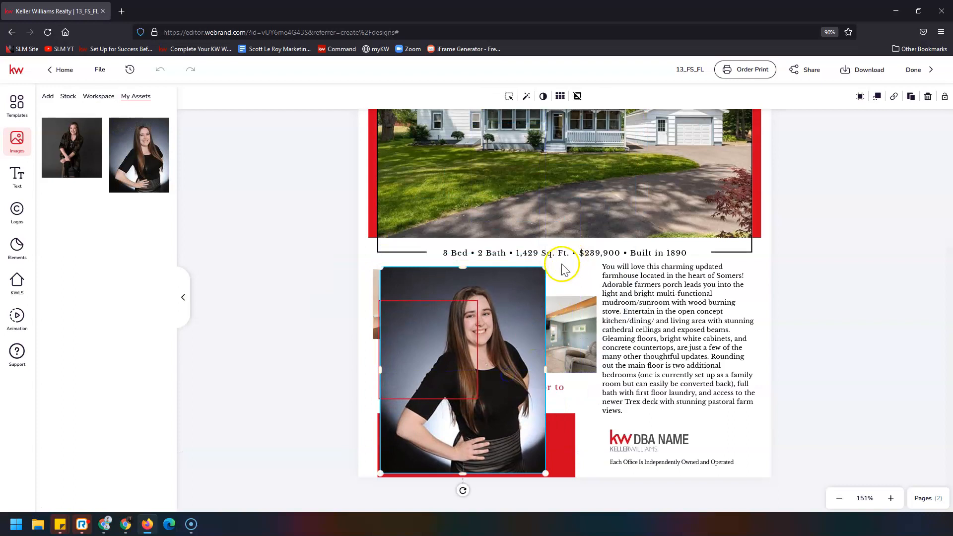
{"action": "left_click_drag", "start_coordinate": [547, 267], "coordinate": [428, 425]}
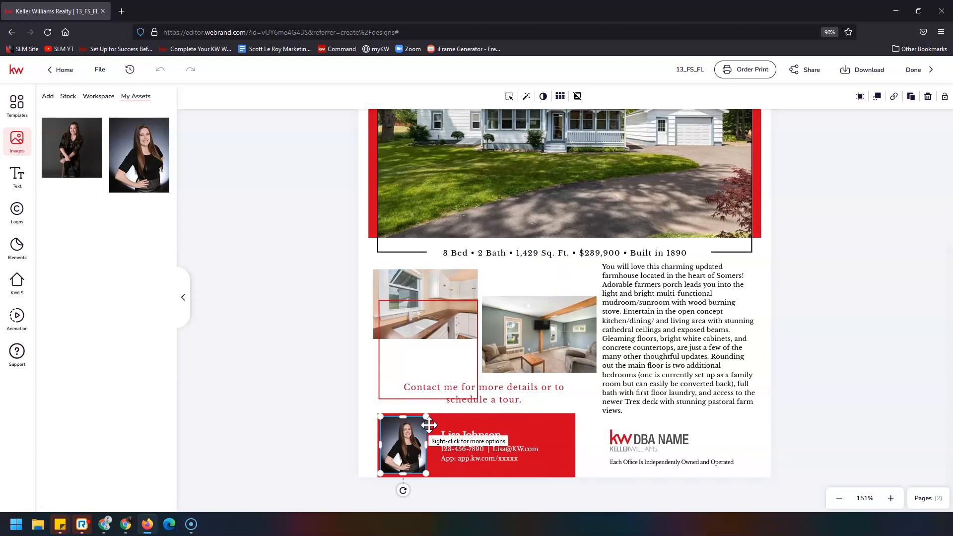
{"action": "left_click", "coordinate": [482, 434]}
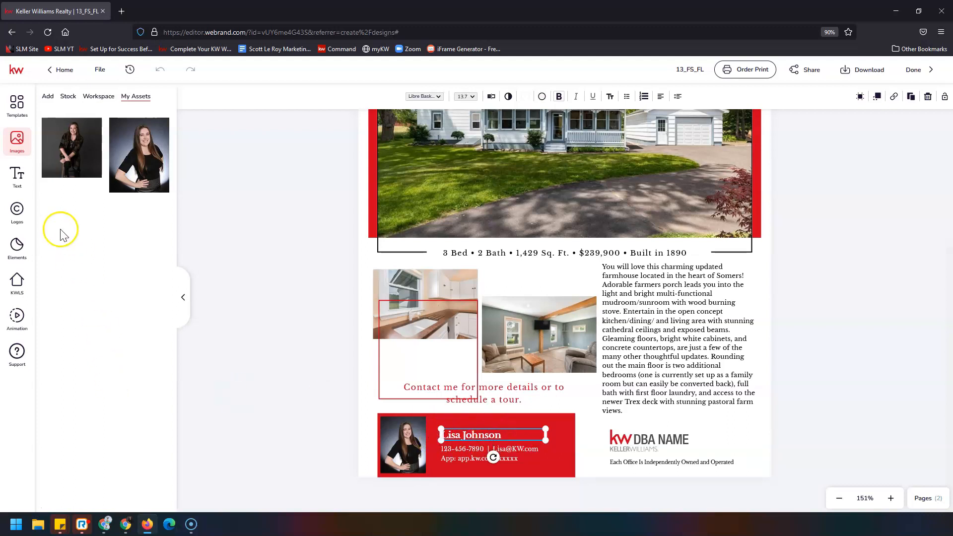
Step: Replace the contact lines with the agent's saved phone number asset and place a duplicate just below
{"action": "left_click", "coordinate": [24, 180]}
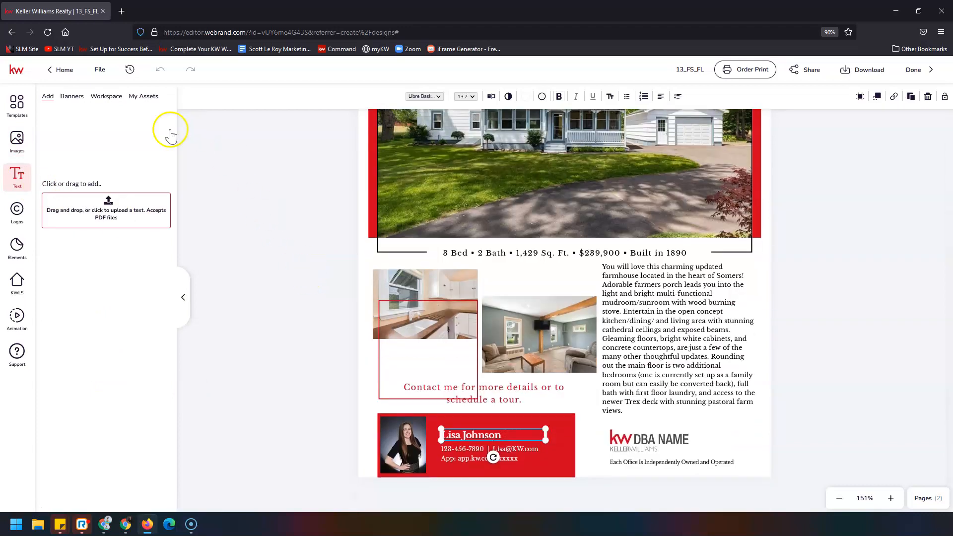
{"action": "left_click", "coordinate": [141, 98]}
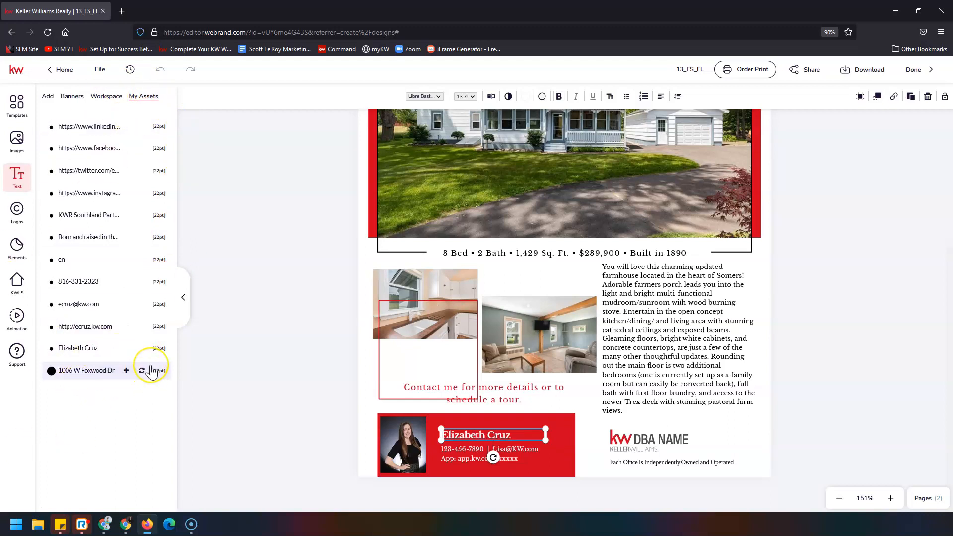
{"action": "left_click", "coordinate": [473, 449]}
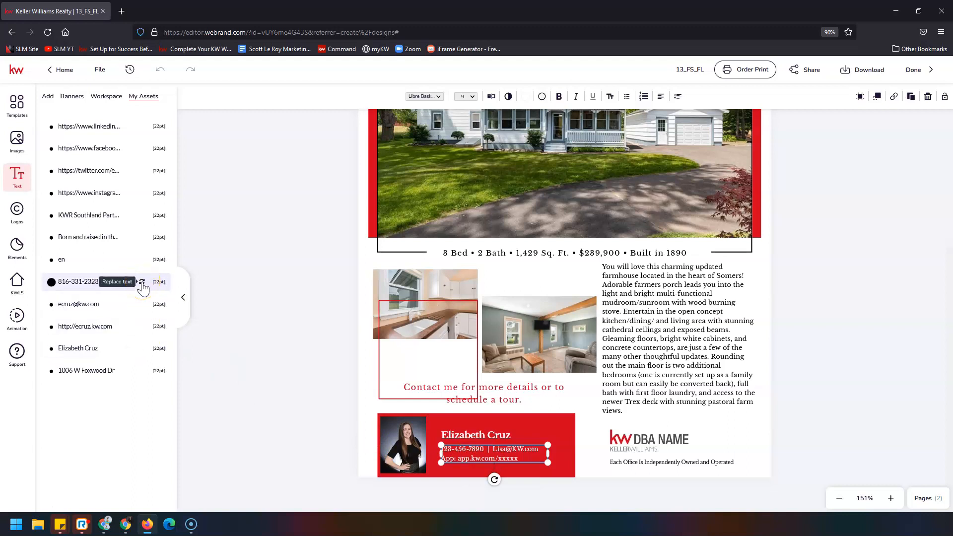
{"action": "left_click", "coordinate": [142, 283]}
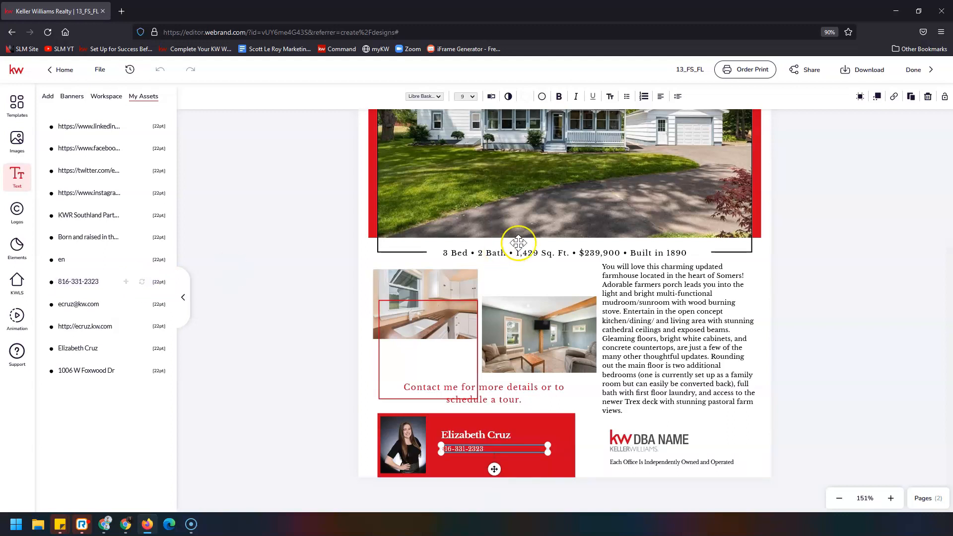
{"action": "left_click", "coordinate": [912, 99]}
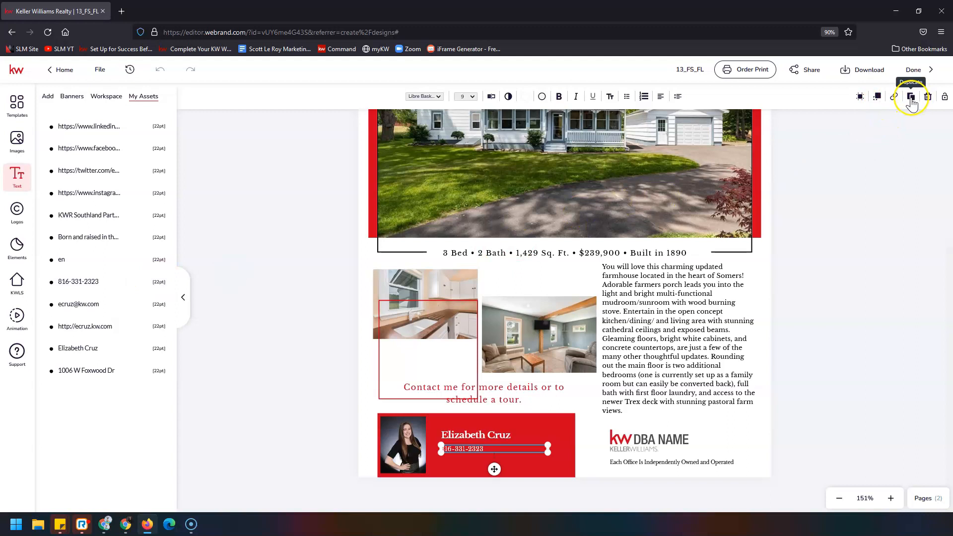
{"action": "left_click_drag", "start_coordinate": [513, 460], "coordinate": [500, 455]}
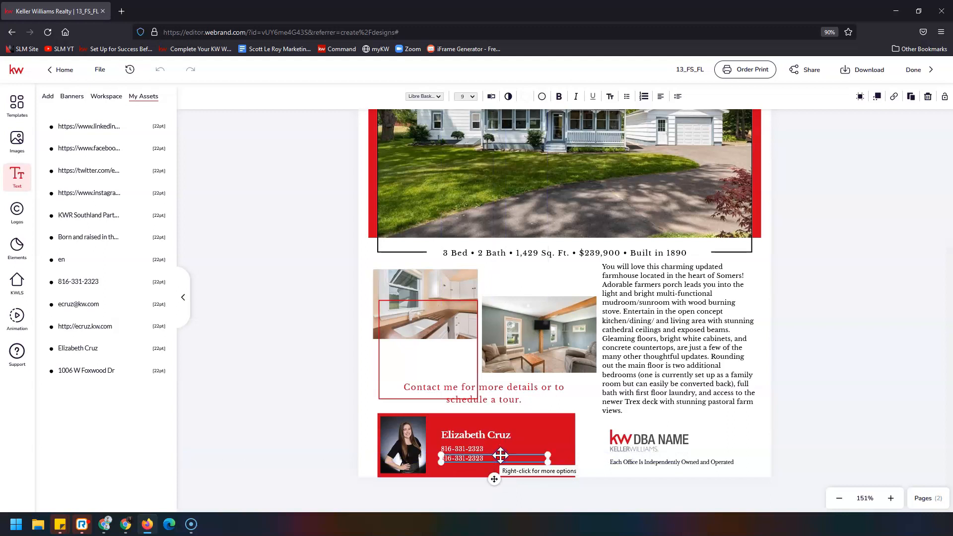
Step: Replace the second line with the agent's saved email and place a copy beneath it
{"action": "left_click", "coordinate": [123, 305]}
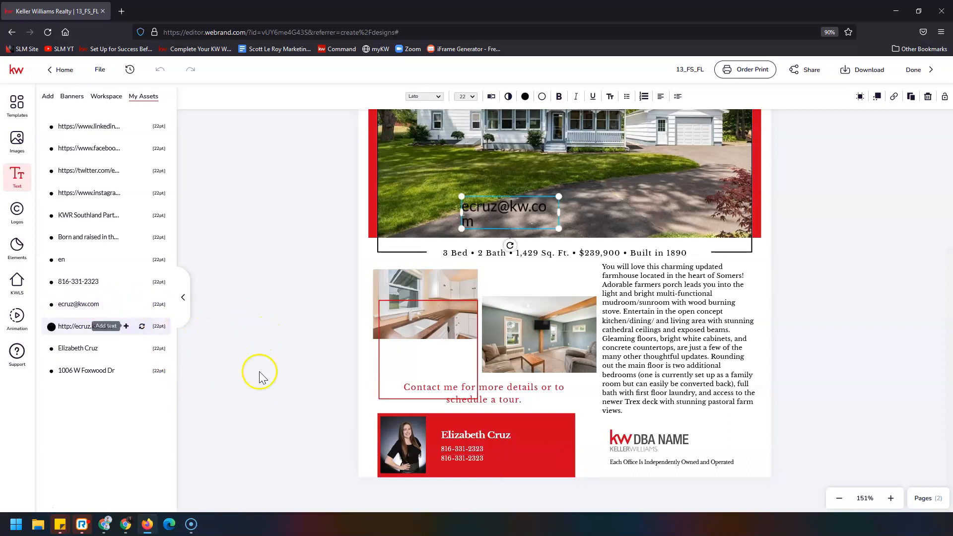
{"action": "left_click", "coordinate": [463, 456]}
{"action": "left_click", "coordinate": [141, 304]}
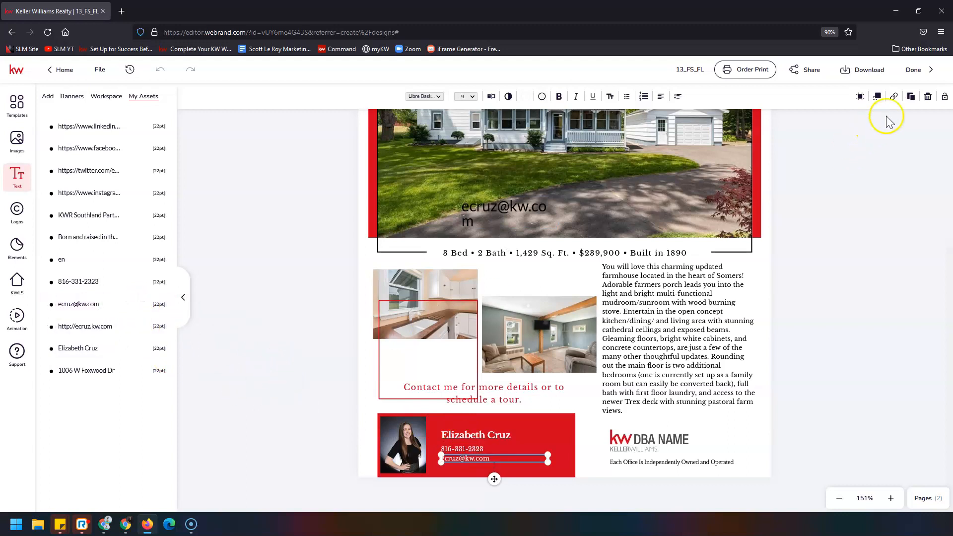
{"action": "left_click", "coordinate": [911, 96]}
{"action": "left_click", "coordinate": [524, 471]}
{"action": "left_click_drag", "start_coordinate": [525, 471], "coordinate": [512, 467]}
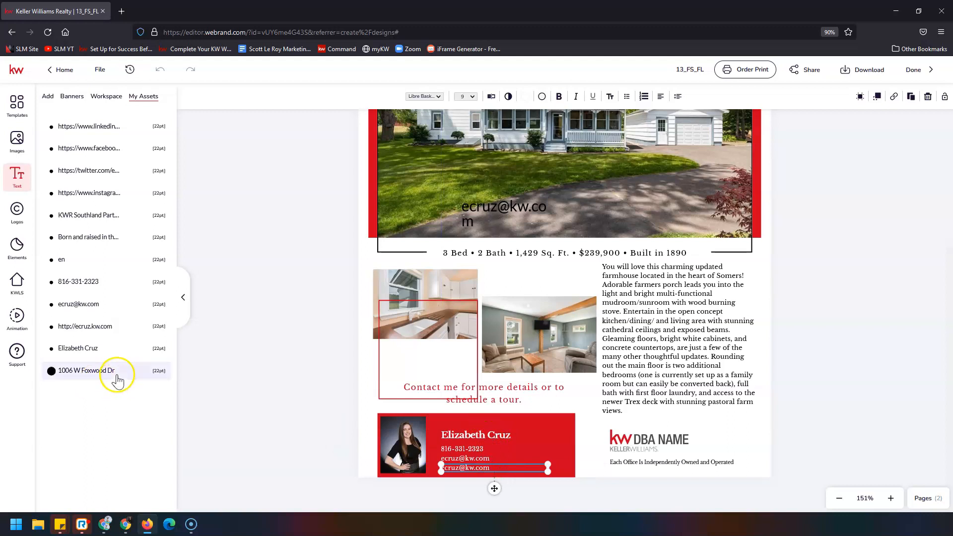
Step: Add the agent's website text and delete the stray text boxes on the house photo
{"action": "left_click", "coordinate": [139, 328]}
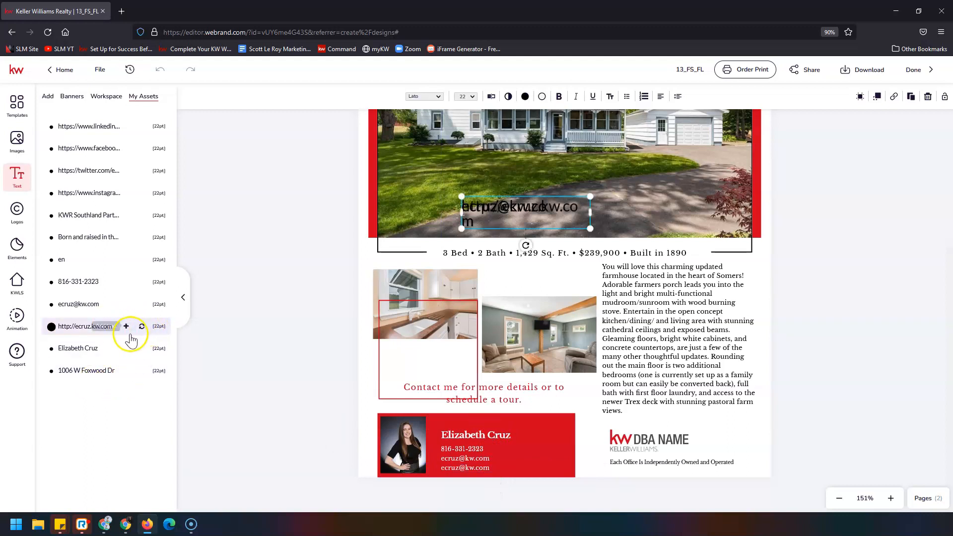
{"action": "left_click", "coordinate": [927, 100]}
{"action": "left_click", "coordinate": [525, 213]}
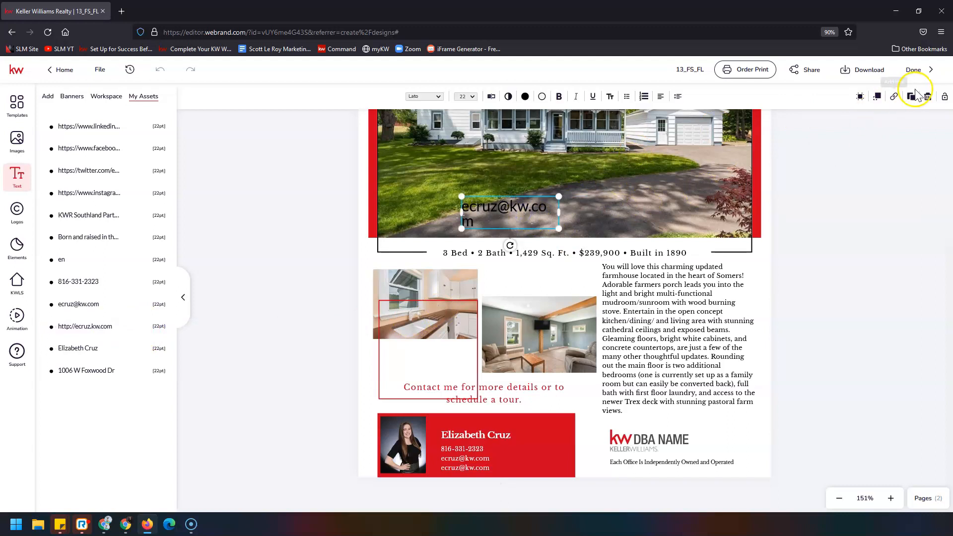
{"action": "left_click", "coordinate": [927, 97]}
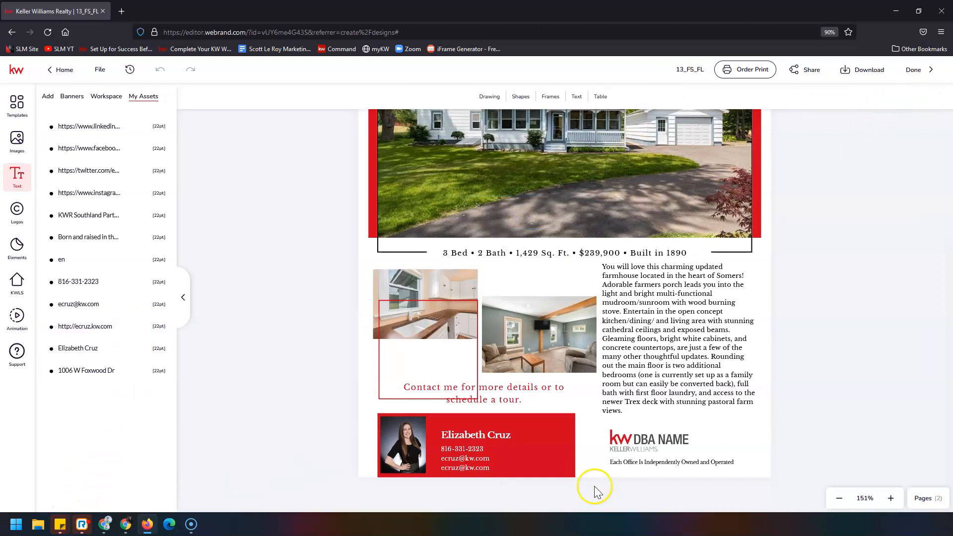
{"action": "left_click", "coordinate": [468, 469]}
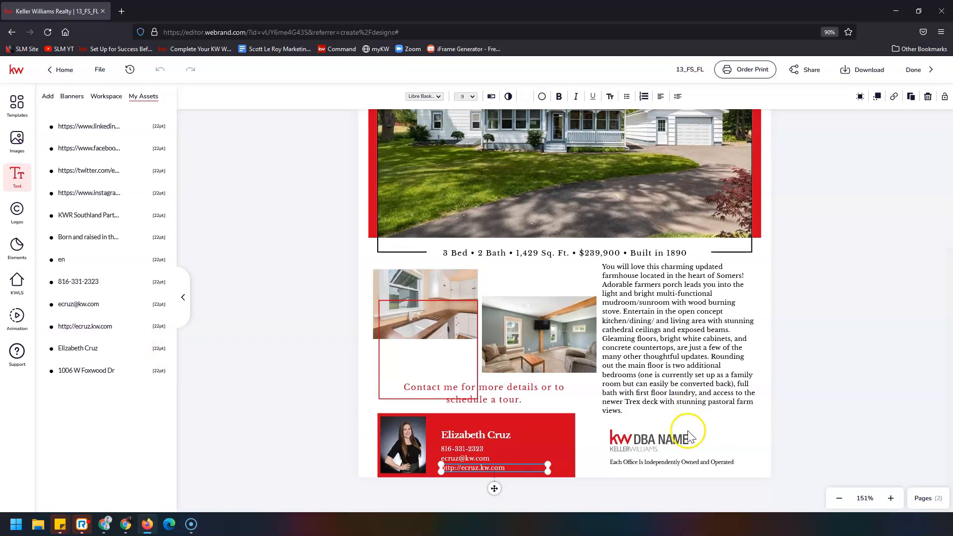
{"action": "left_click", "coordinate": [649, 441]}
{"action": "scroll", "coordinate": [634, 441], "scroll_direction": "up", "scroll_amount": 4}
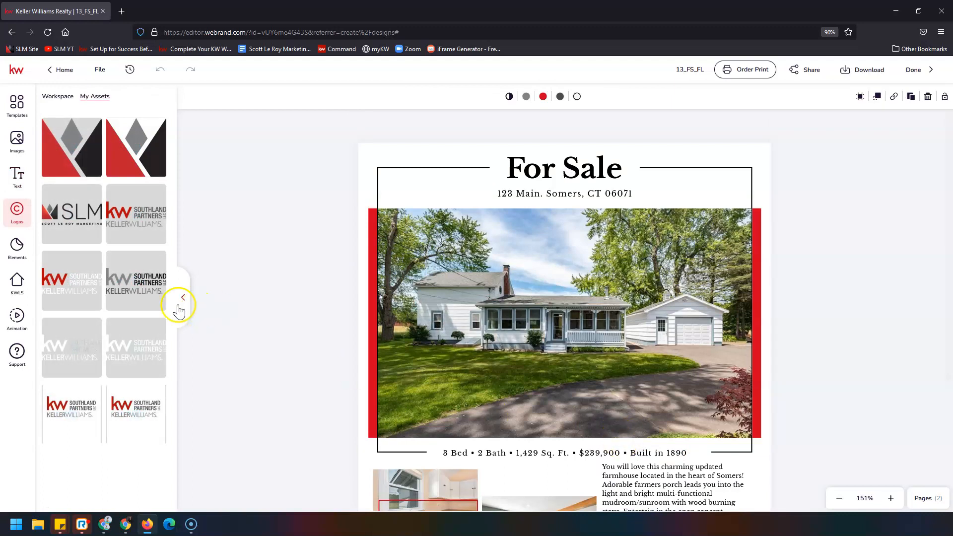
Step: Swap in the Keller Williams Southland Partners logo and nudge it up off the disclaimer
{"action": "left_click", "coordinate": [23, 219]}
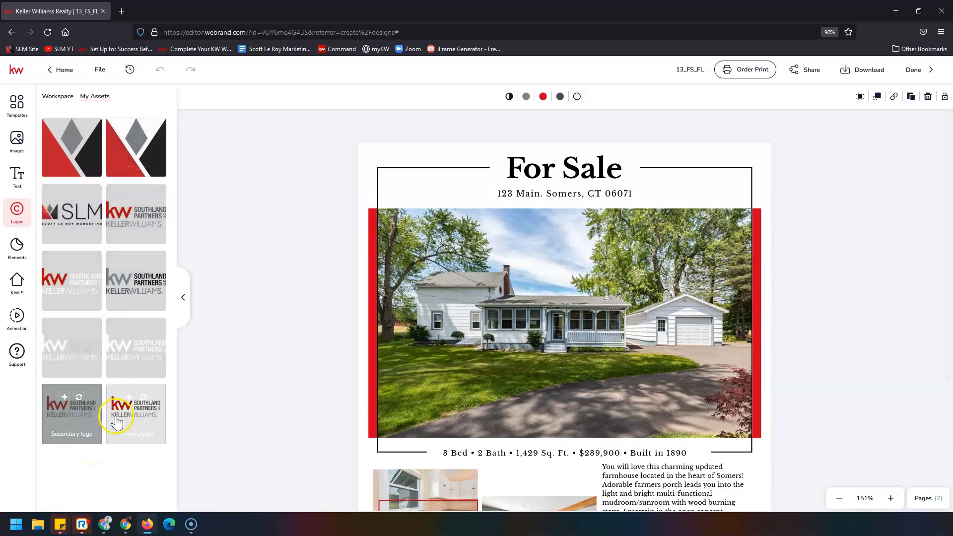
{"action": "left_click", "coordinate": [144, 198]}
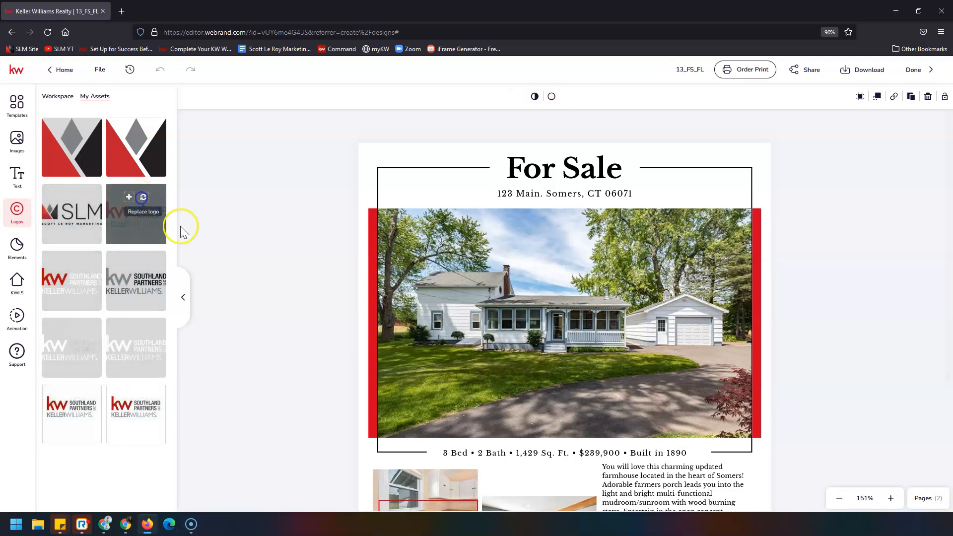
{"action": "scroll", "coordinate": [255, 326], "scroll_direction": "down", "scroll_amount": 4}
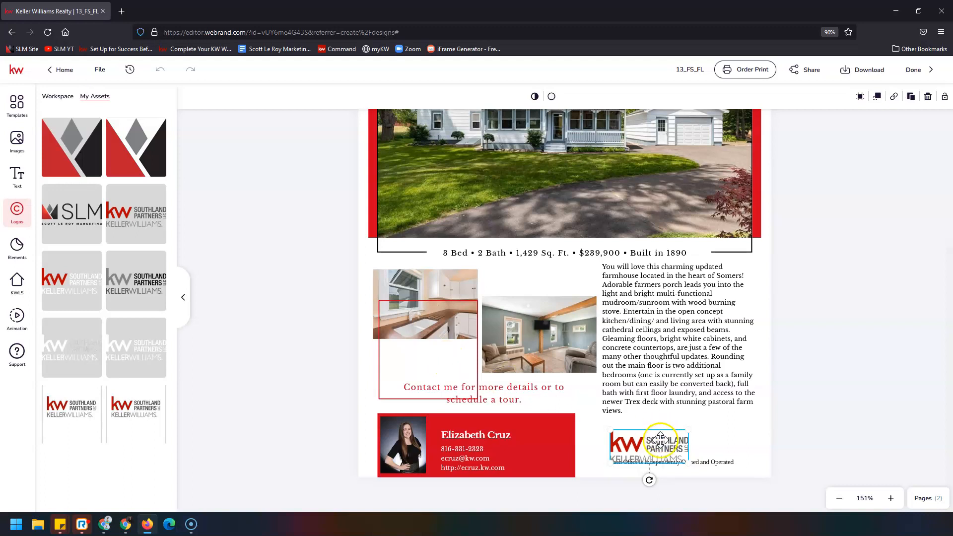
{"action": "left_click_drag", "start_coordinate": [649, 448], "coordinate": [649, 442]}
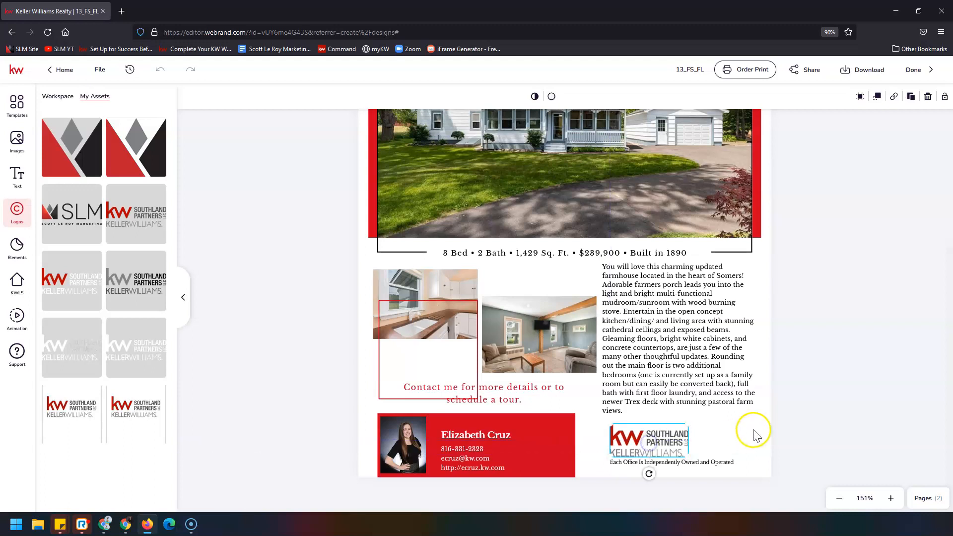
{"action": "left_click", "coordinate": [809, 413]}
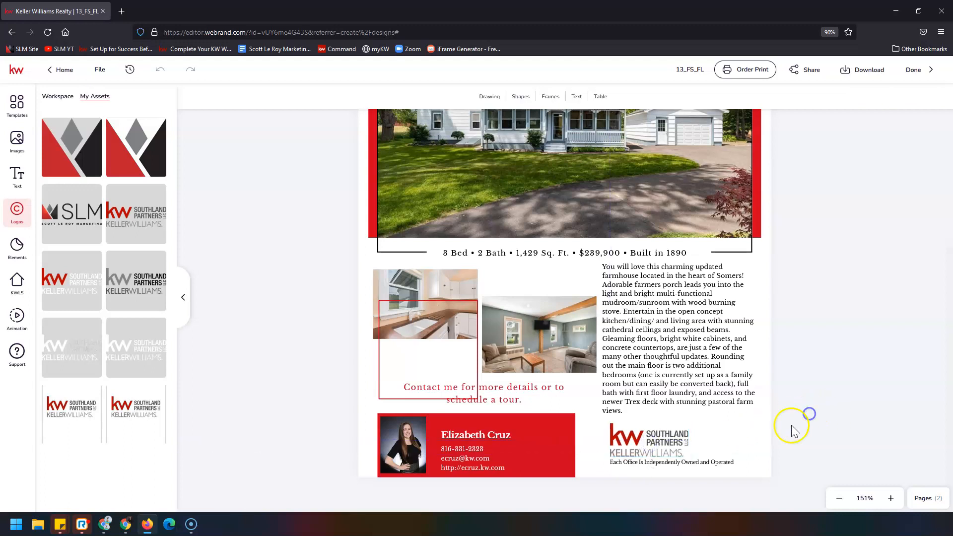
{"action": "left_click", "coordinate": [755, 421]}
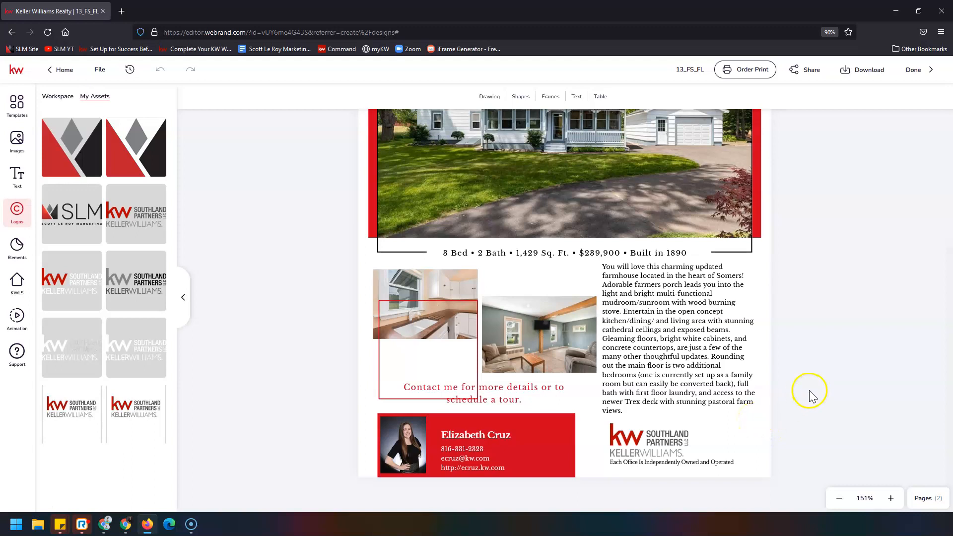
{"action": "scroll", "coordinate": [809, 389], "scroll_direction": "up", "scroll_amount": 4}
{"action": "left_click", "coordinate": [740, 77]}
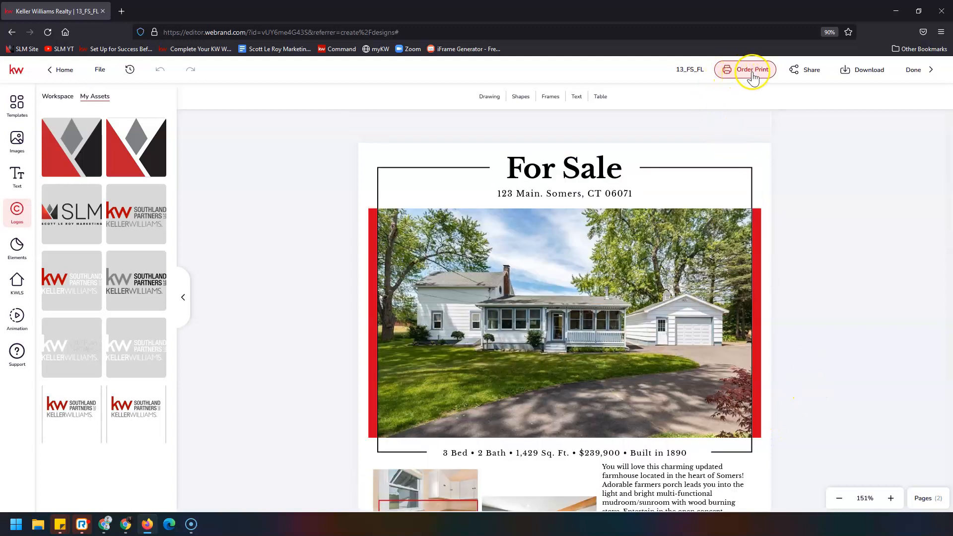
{"action": "left_click", "coordinate": [752, 71]}
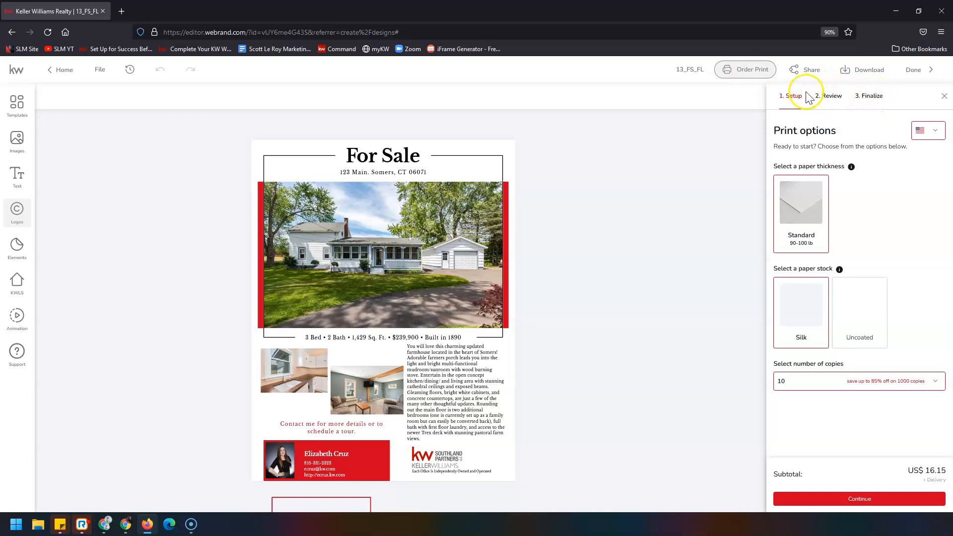
{"action": "left_click", "coordinate": [944, 97]}
{"action": "left_click", "coordinate": [860, 75]}
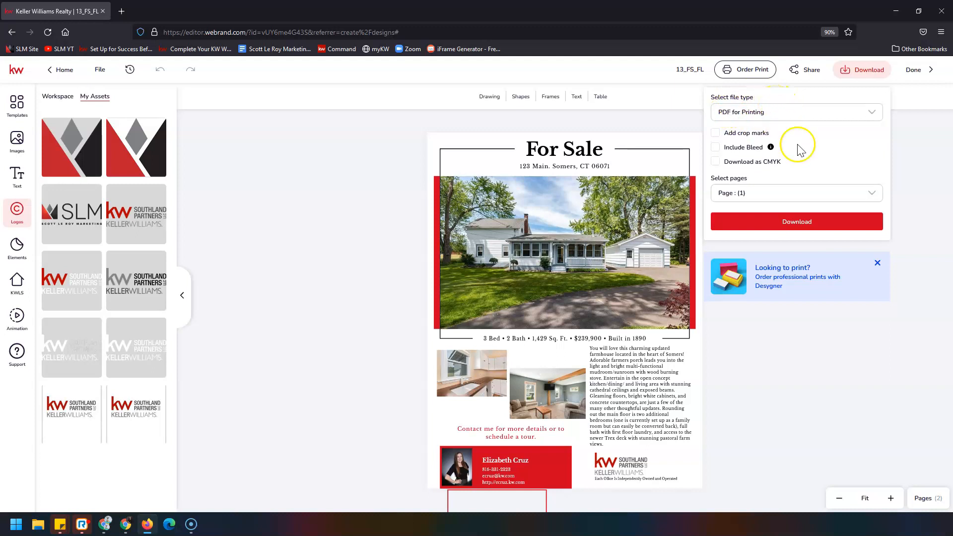
Step: Download the 13_FS_FL flyer with JPEG as the file type, then close the editor
{"action": "left_click", "coordinate": [814, 226]}
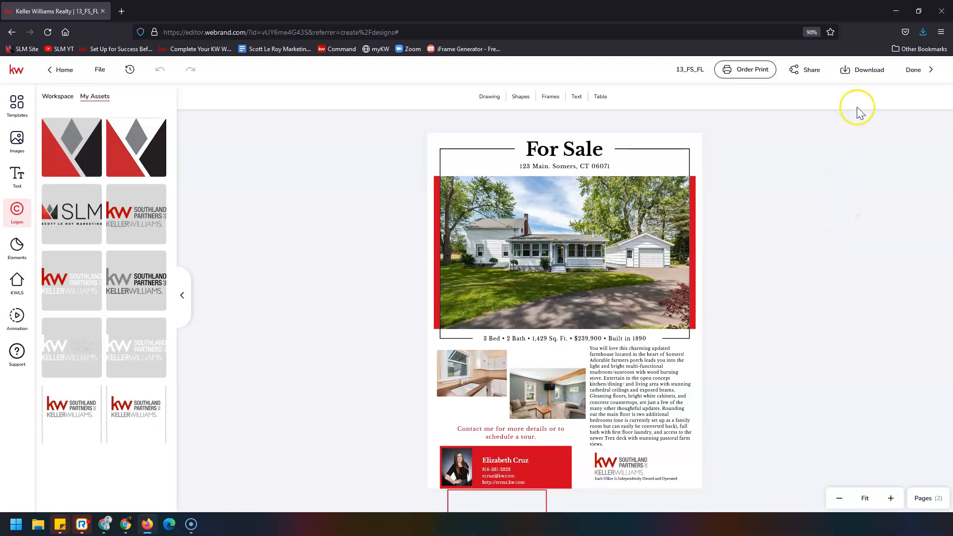
{"action": "left_click", "coordinate": [860, 75]}
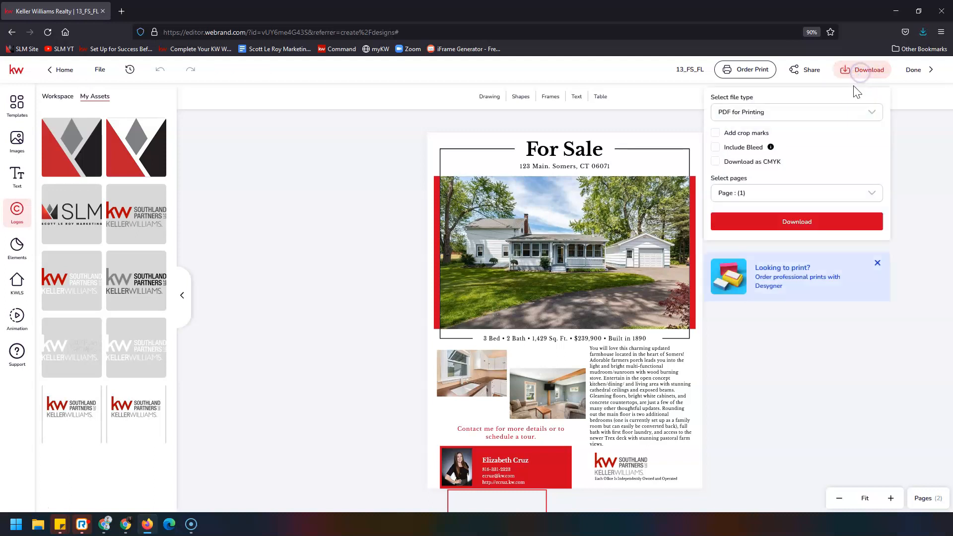
{"action": "left_click", "coordinate": [856, 112]}
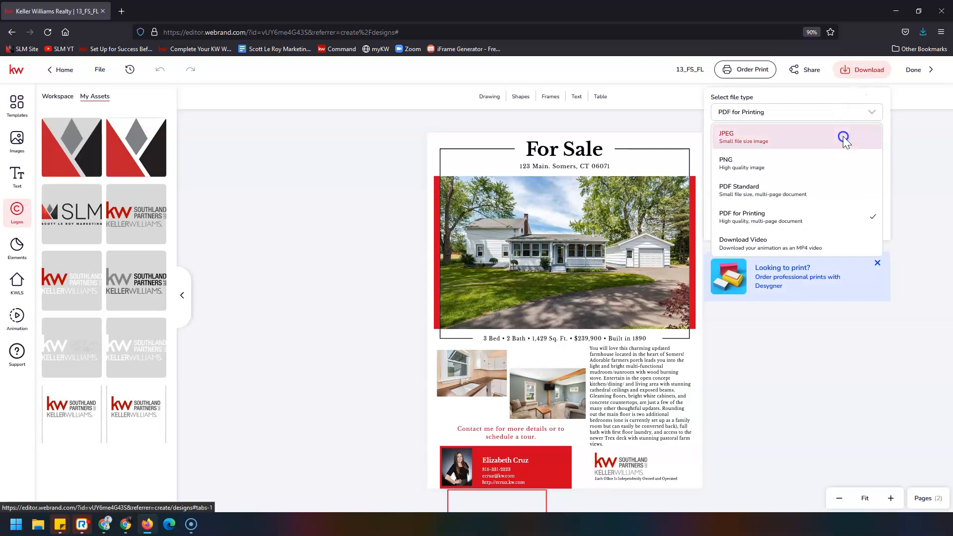
{"action": "left_click", "coordinate": [843, 138]}
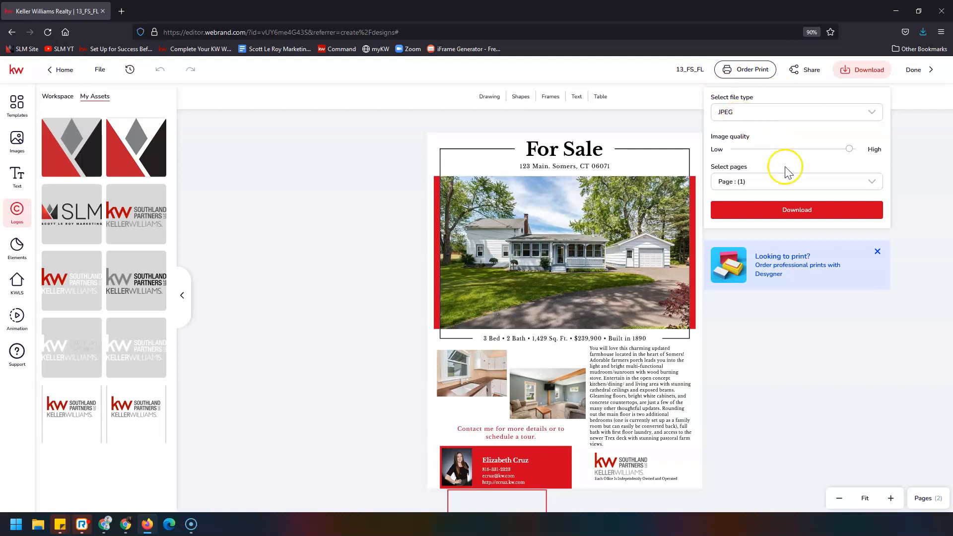
{"action": "left_click", "coordinate": [827, 210]}
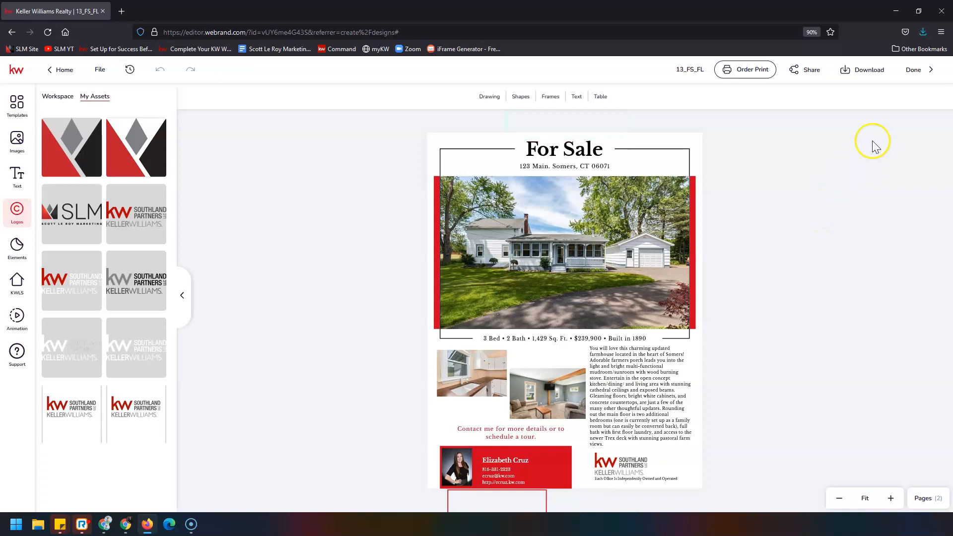
{"action": "left_click", "coordinate": [913, 70]}
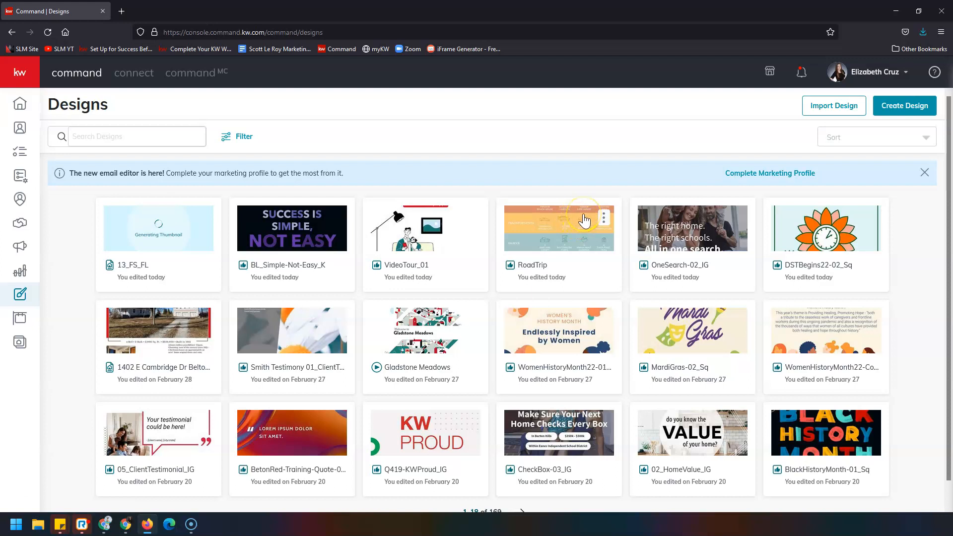
Step: Start a new Email design
{"action": "left_click", "coordinate": [909, 111]}
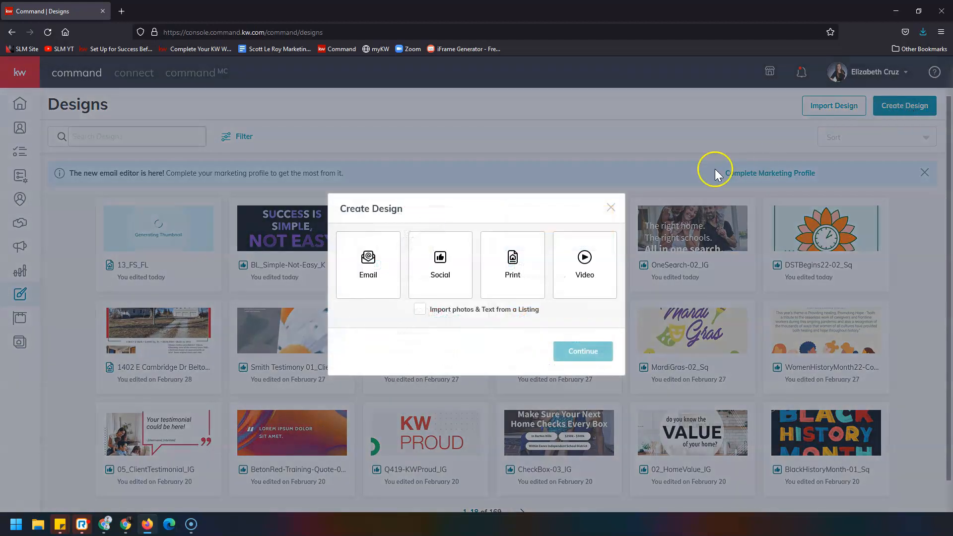
{"action": "left_click", "coordinate": [379, 267]}
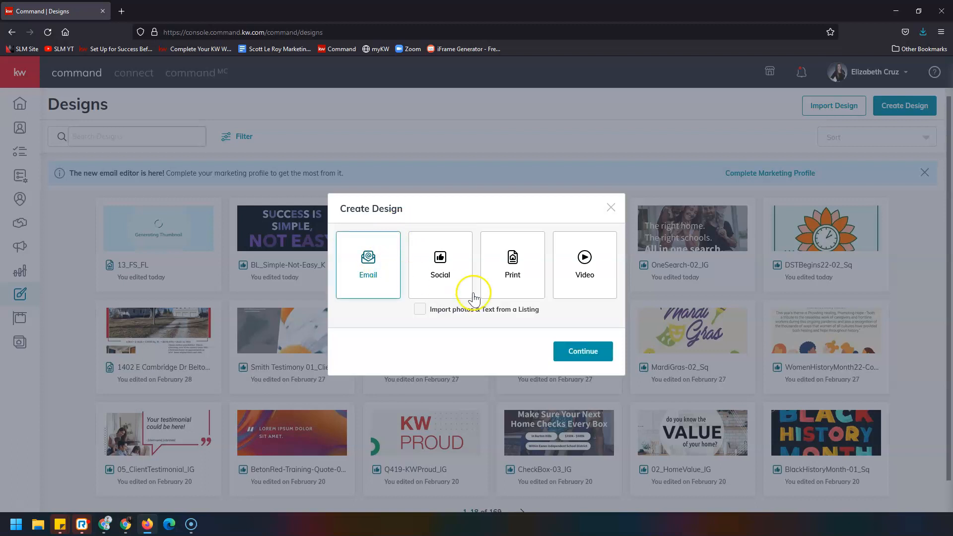
{"action": "left_click", "coordinate": [603, 352]}
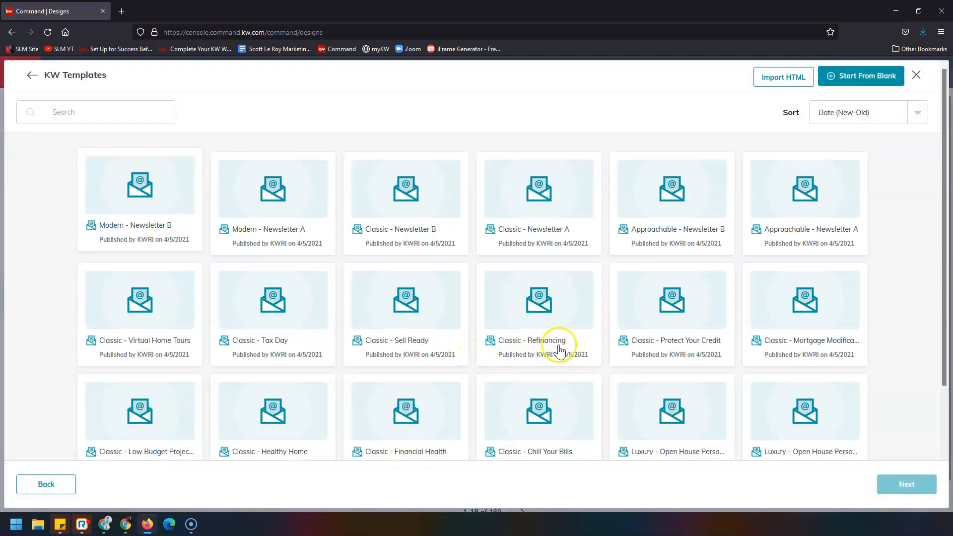
Step: Load more templates until Classic - Just Listed appears, then select it and proceed to the editor
{"action": "scroll", "coordinate": [559, 350], "scroll_direction": "down", "scroll_amount": 2}
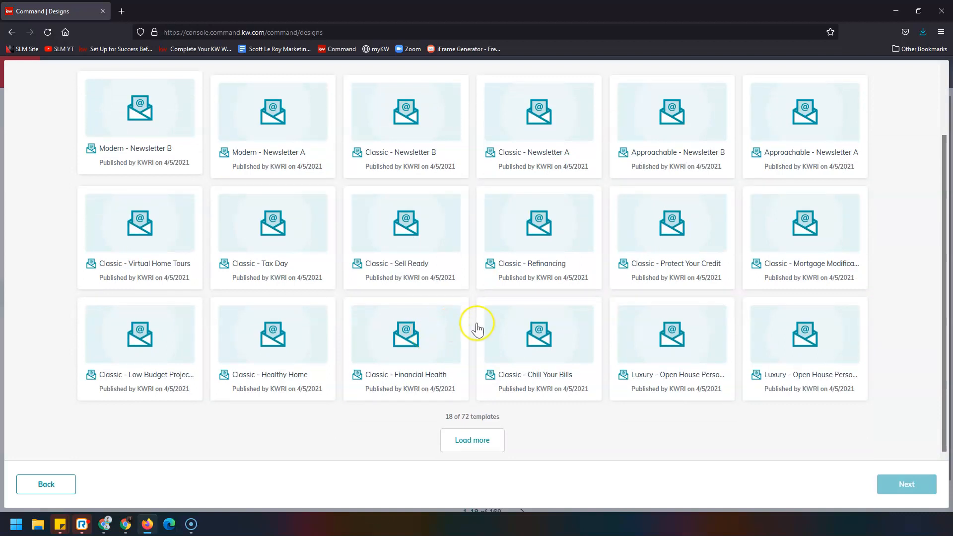
{"action": "scroll", "coordinate": [511, 334], "scroll_direction": "up", "scroll_amount": 2}
{"action": "scroll", "coordinate": [501, 377], "scroll_direction": "down", "scroll_amount": 2}
{"action": "left_click", "coordinate": [479, 441]}
{"action": "scroll", "coordinate": [416, 338], "scroll_direction": "down", "scroll_amount": 5}
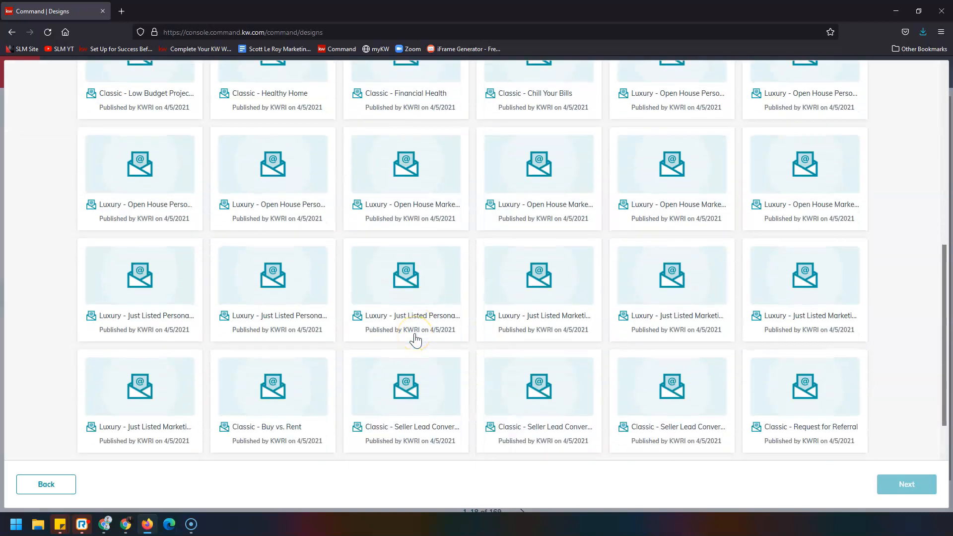
{"action": "scroll", "coordinate": [415, 339], "scroll_direction": "down", "scroll_amount": 1}
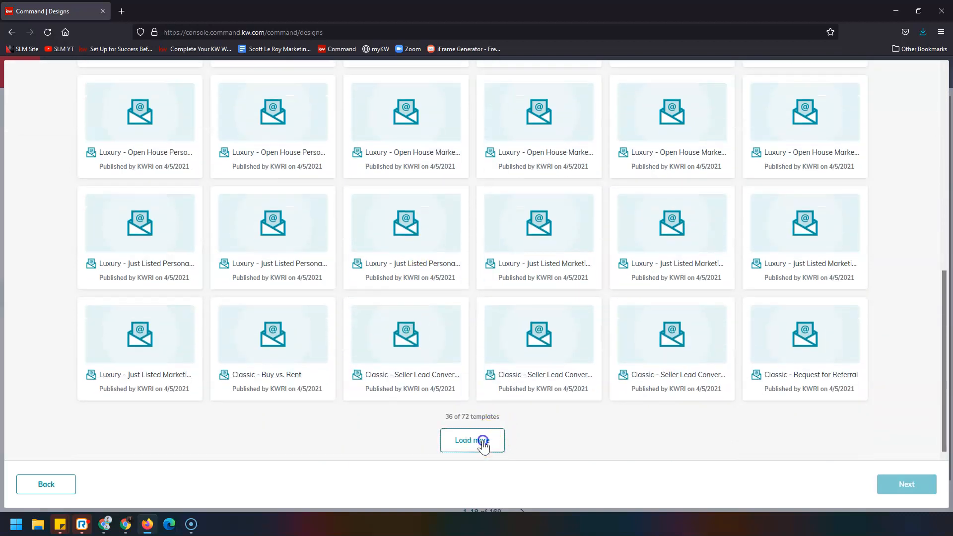
{"action": "left_click", "coordinate": [482, 442]}
{"action": "scroll", "coordinate": [481, 444], "scroll_direction": "down", "scroll_amount": 7}
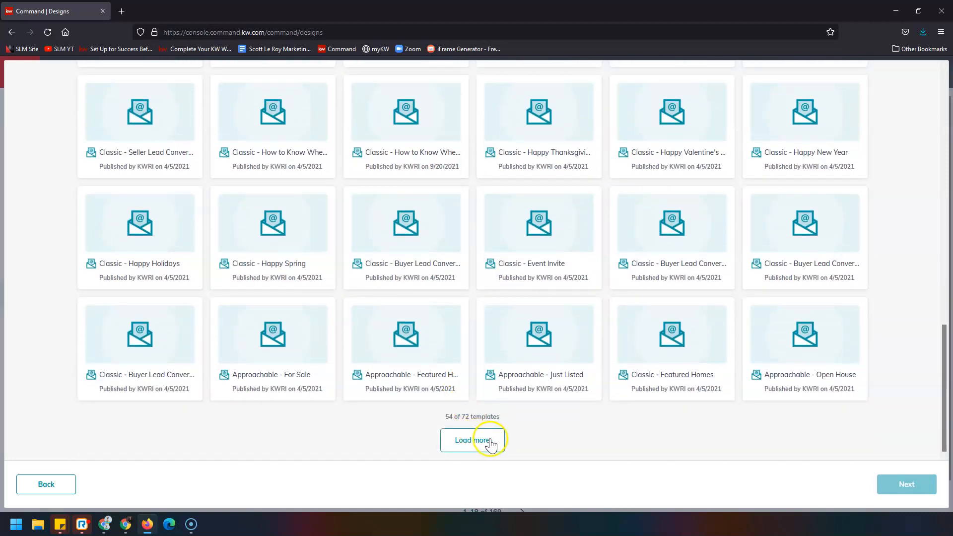
{"action": "left_click", "coordinate": [500, 443]}
{"action": "scroll", "coordinate": [481, 344], "scroll_direction": "down", "scroll_amount": 7}
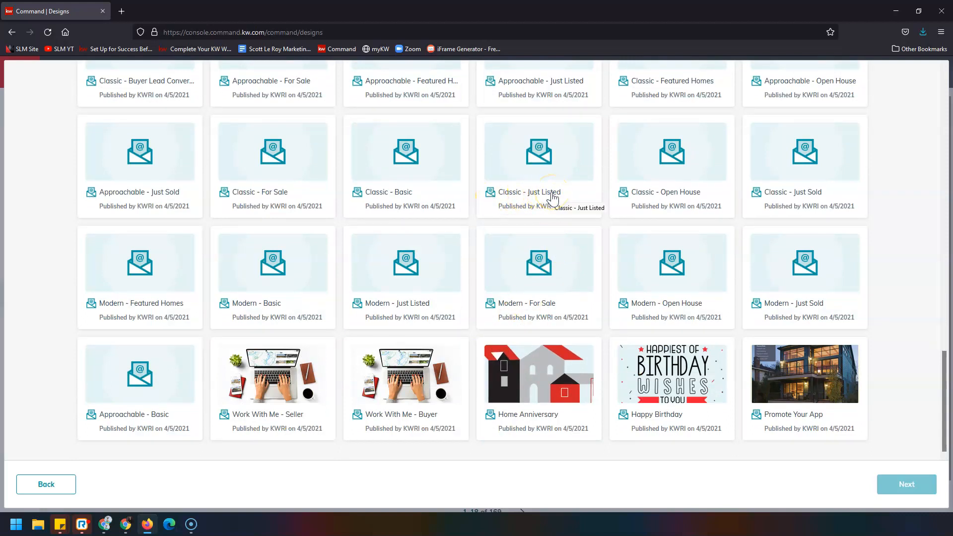
{"action": "left_click", "coordinate": [542, 164]}
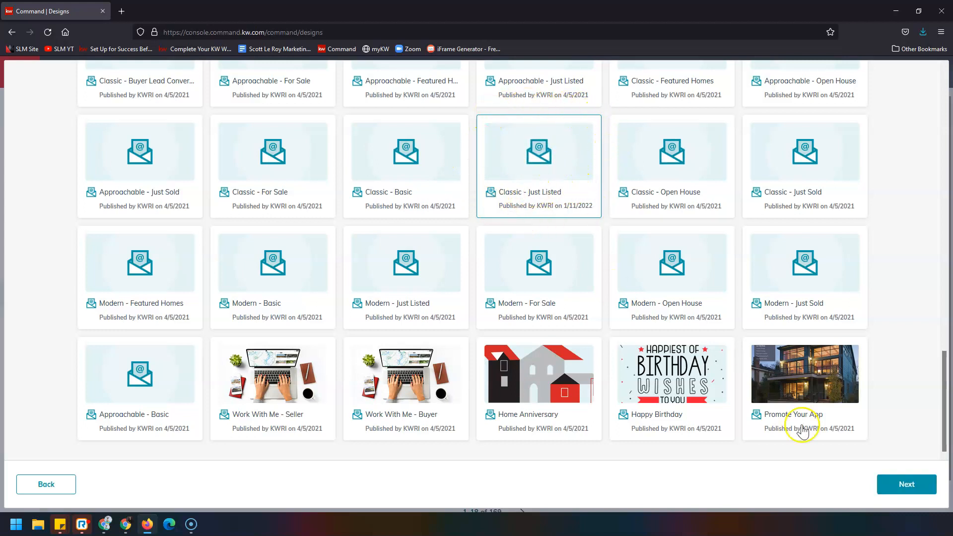
{"action": "left_click", "coordinate": [899, 485]}
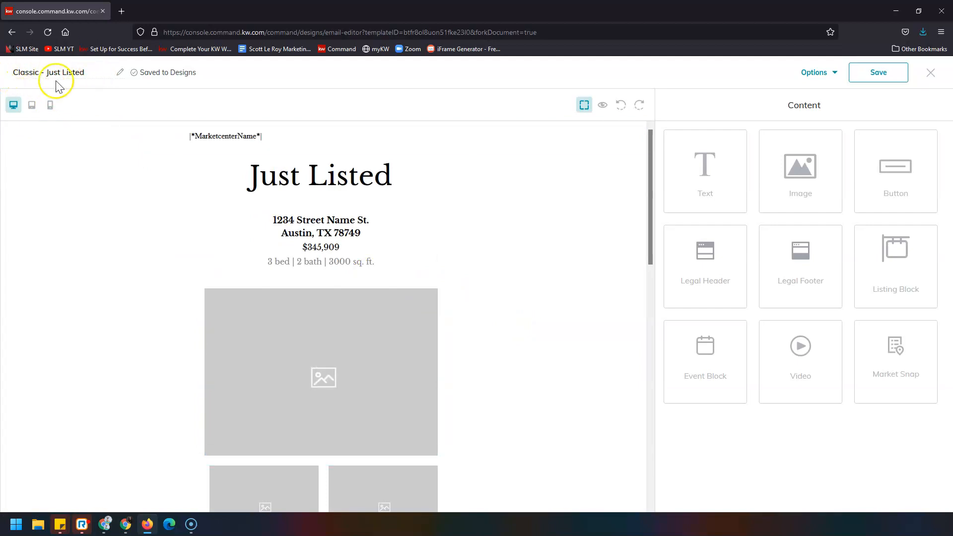
Step: Rename the email design to '123 Main St Classic - Just Listed'
{"action": "double_click", "coordinate": [13, 79]}
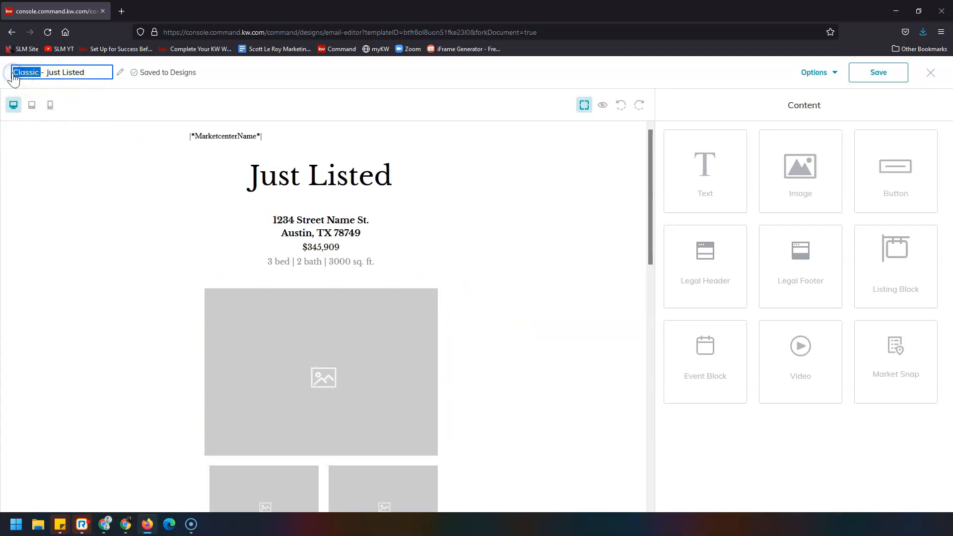
{"action": "type", "text": "123 Ma"}
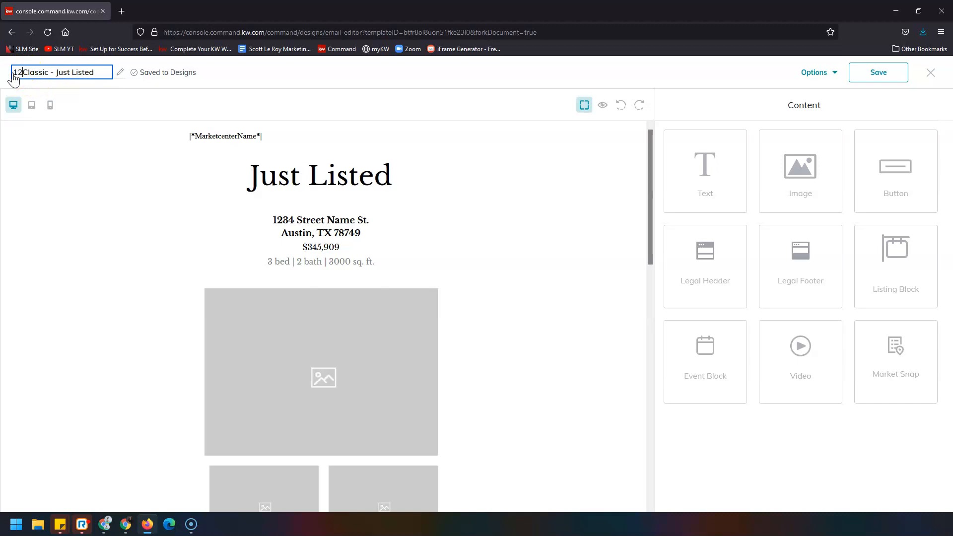
{"action": "type", "text": "in St"}
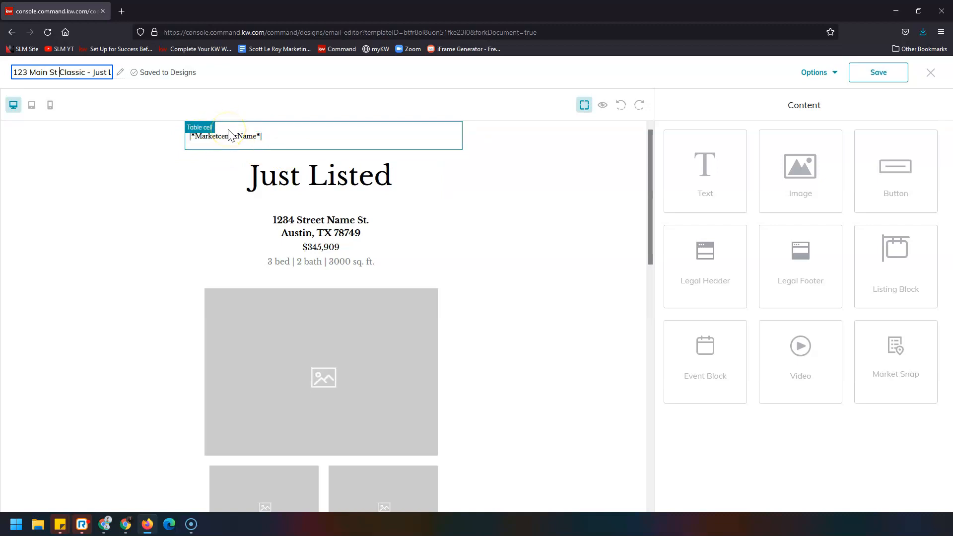
{"action": "left_click", "coordinate": [312, 223]}
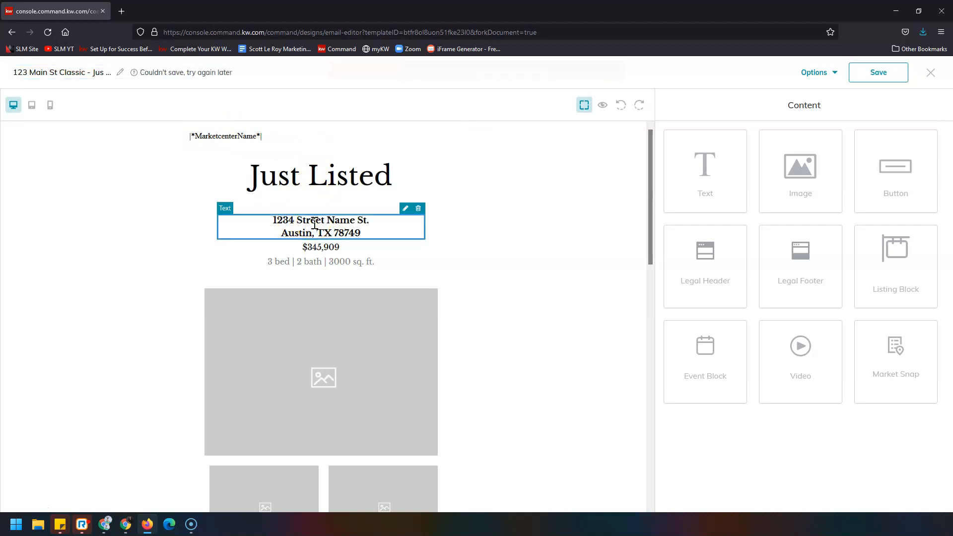
{"action": "left_click", "coordinate": [406, 211]}
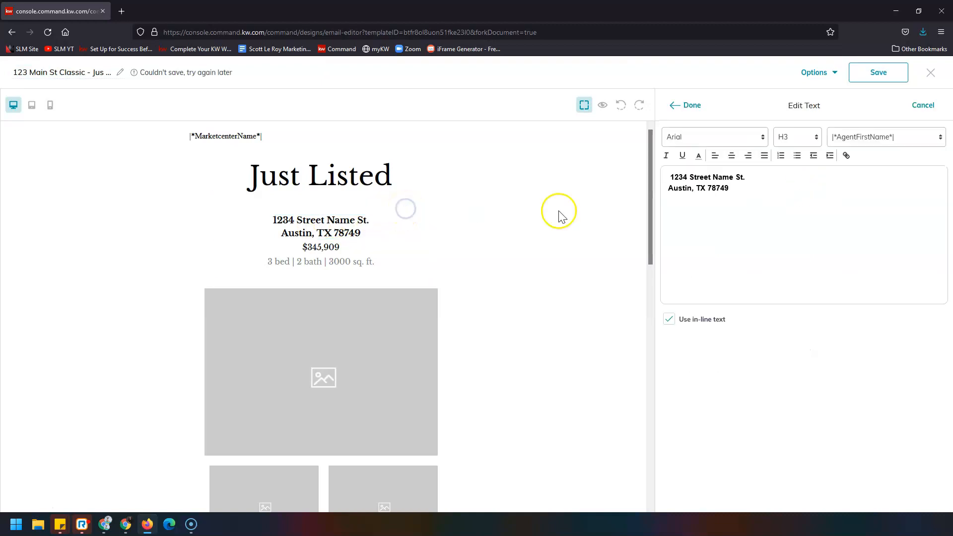
{"action": "left_click_drag", "start_coordinate": [744, 187], "coordinate": [649, 178]}
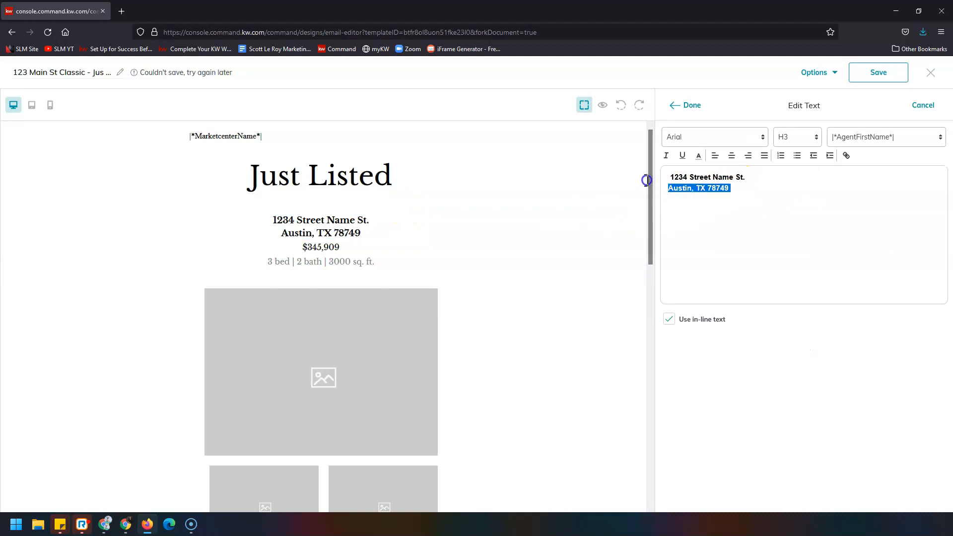
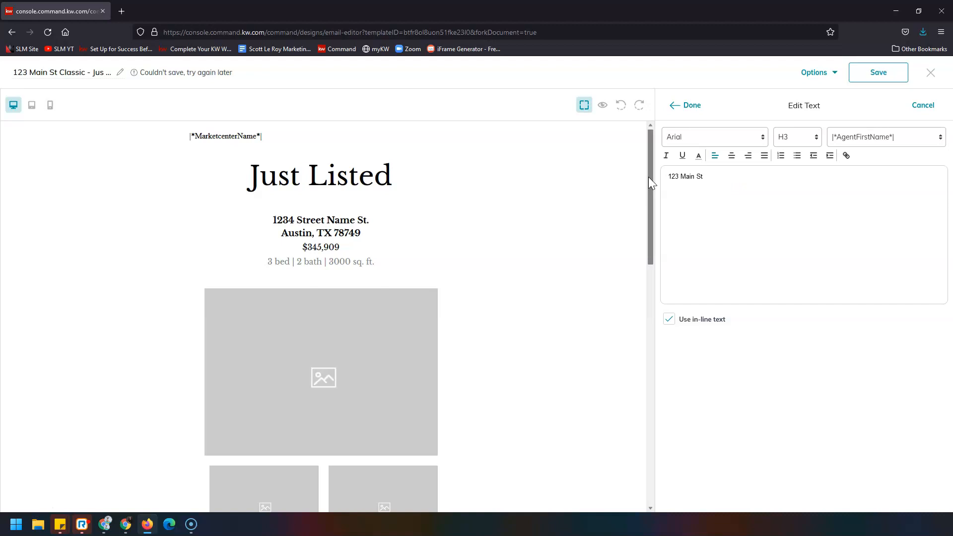
{"action": "key", "text": "Return"}
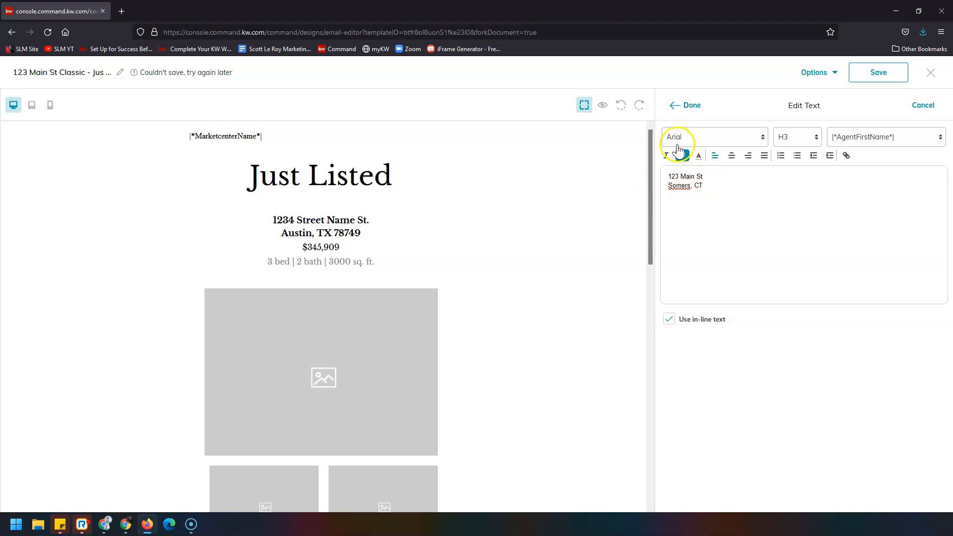
{"action": "left_click", "coordinate": [679, 104]}
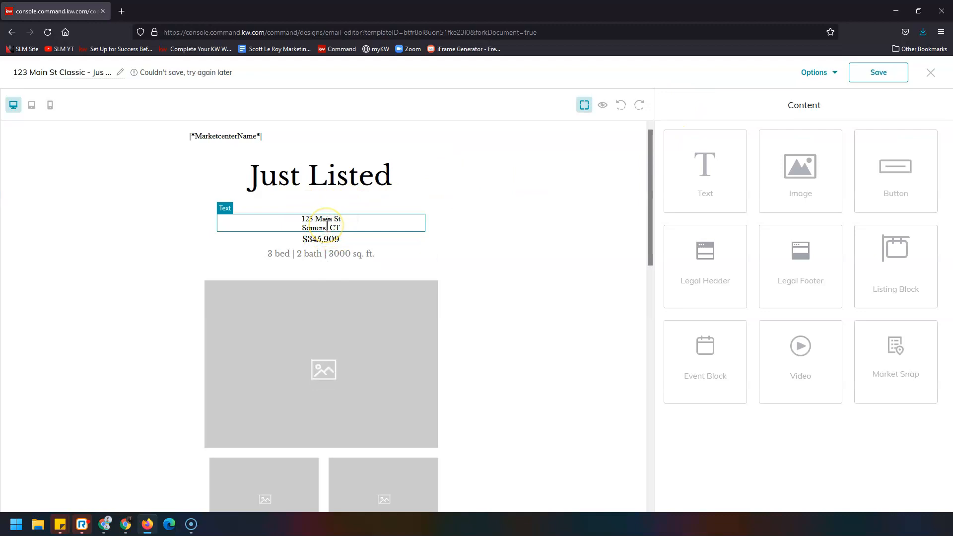
Step: Change the listing price to $239,900 and center it
{"action": "left_click", "coordinate": [325, 238]}
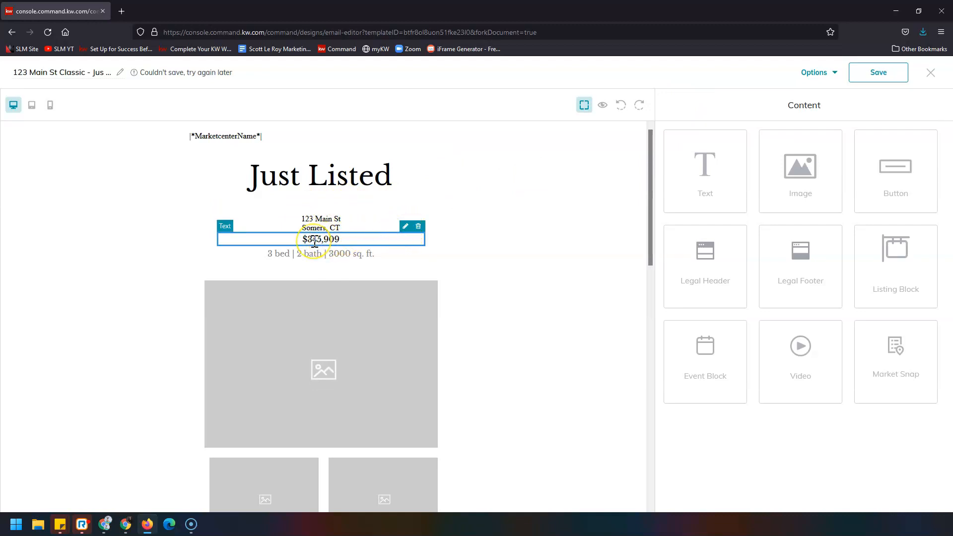
{"action": "left_click", "coordinate": [406, 227]}
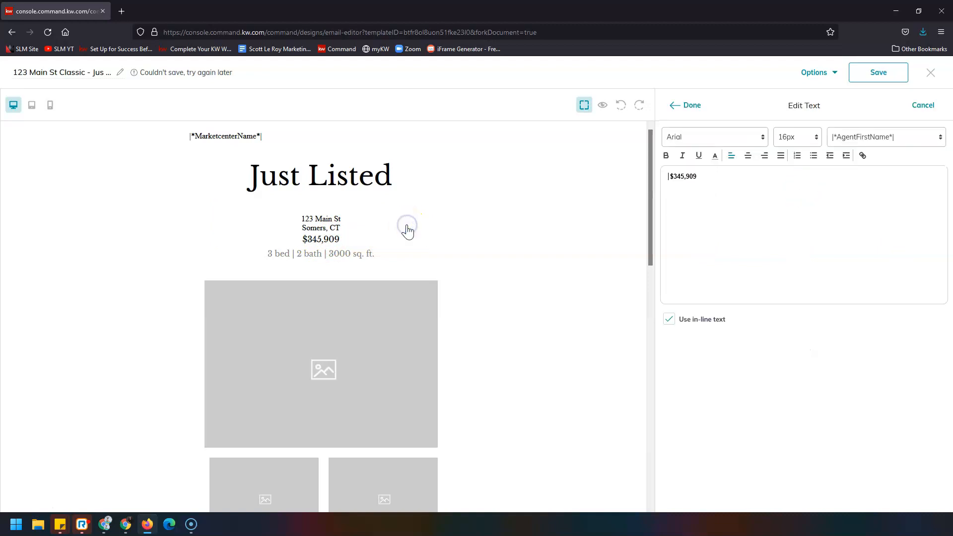
{"action": "left_click_drag", "start_coordinate": [750, 175], "coordinate": [660, 179]}
{"action": "left_click", "coordinate": [689, 107]}
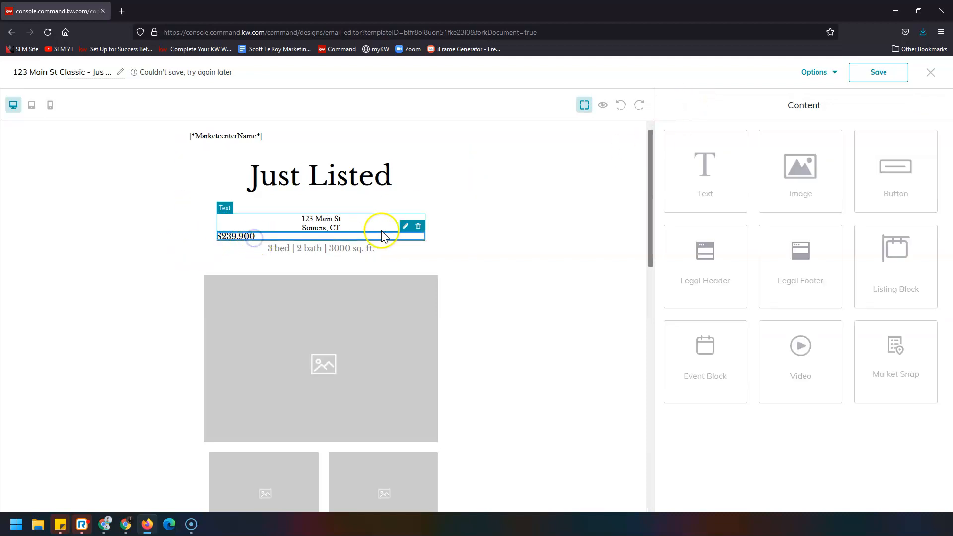
{"action": "left_click", "coordinate": [403, 224]}
{"action": "left_click", "coordinate": [748, 155]}
{"action": "left_click", "coordinate": [690, 106]}
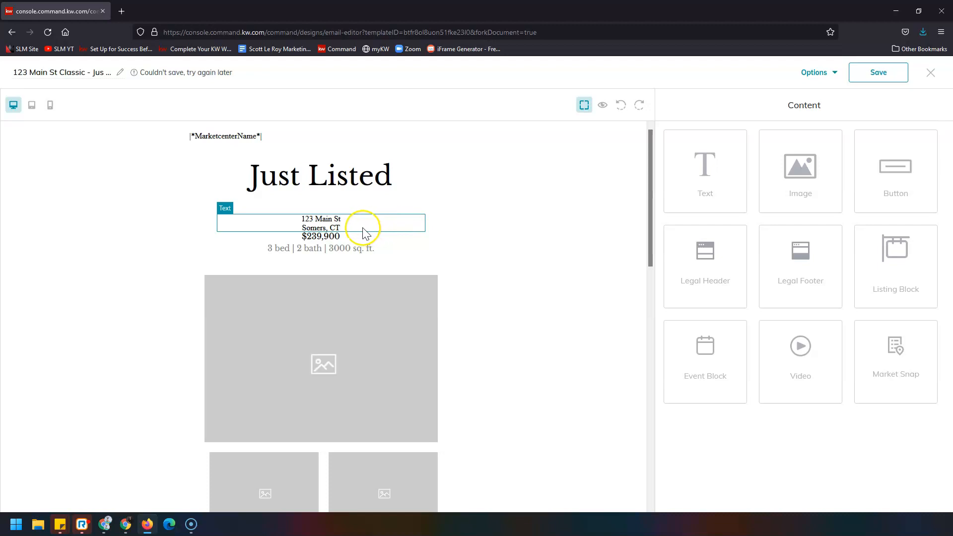
Step: Set the size to 1,429 sq. ft. and center the '3 bed | 2 bath | 1,429 sq. ft.' line
{"action": "left_click", "coordinate": [305, 248]}
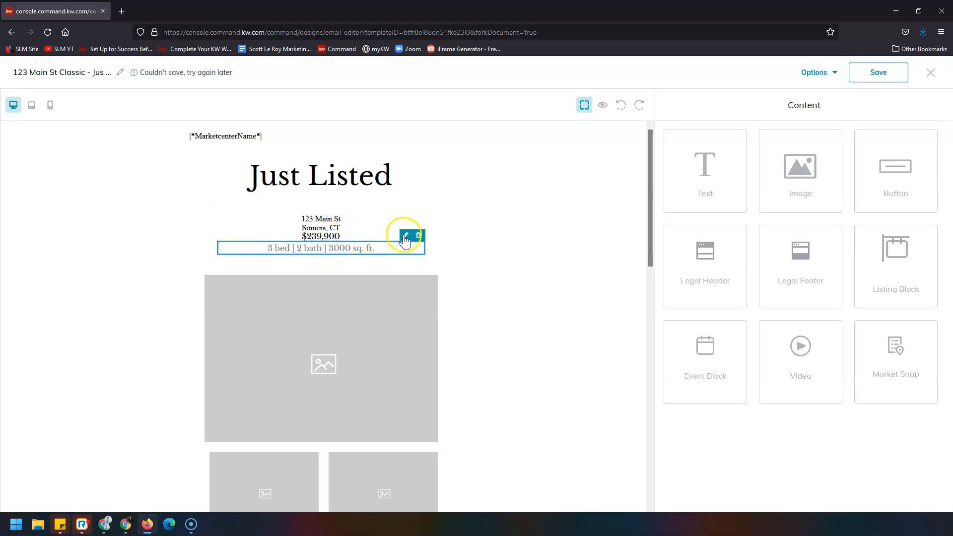
{"action": "left_click", "coordinate": [405, 237]}
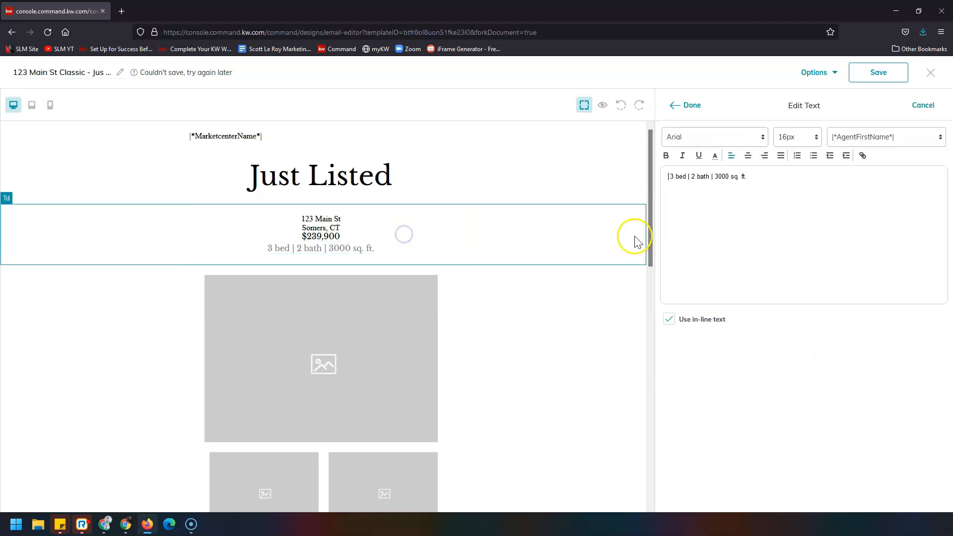
{"action": "left_click", "coordinate": [718, 179]}
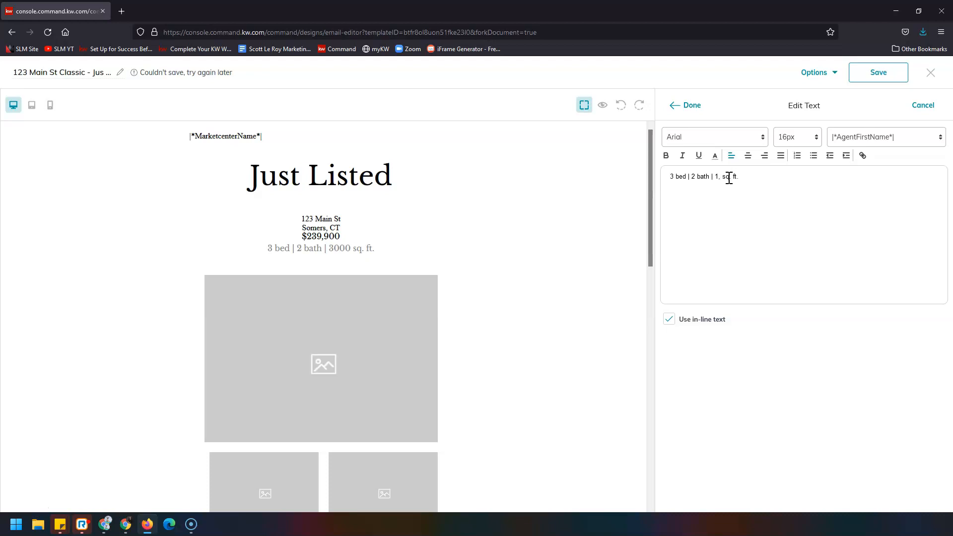
{"action": "left_click", "coordinate": [688, 107]}
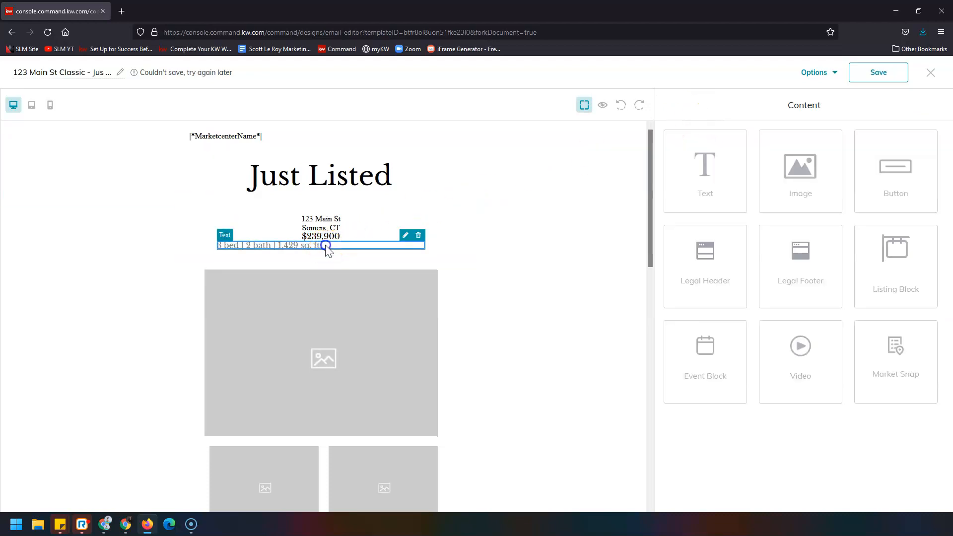
{"action": "left_click", "coordinate": [406, 235]}
{"action": "left_click", "coordinate": [747, 155]}
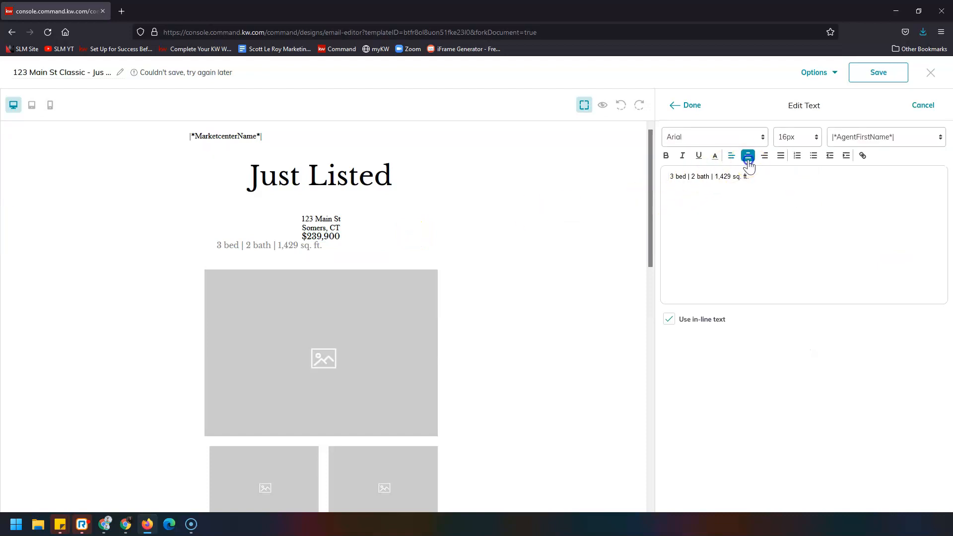
{"action": "left_click", "coordinate": [689, 107]}
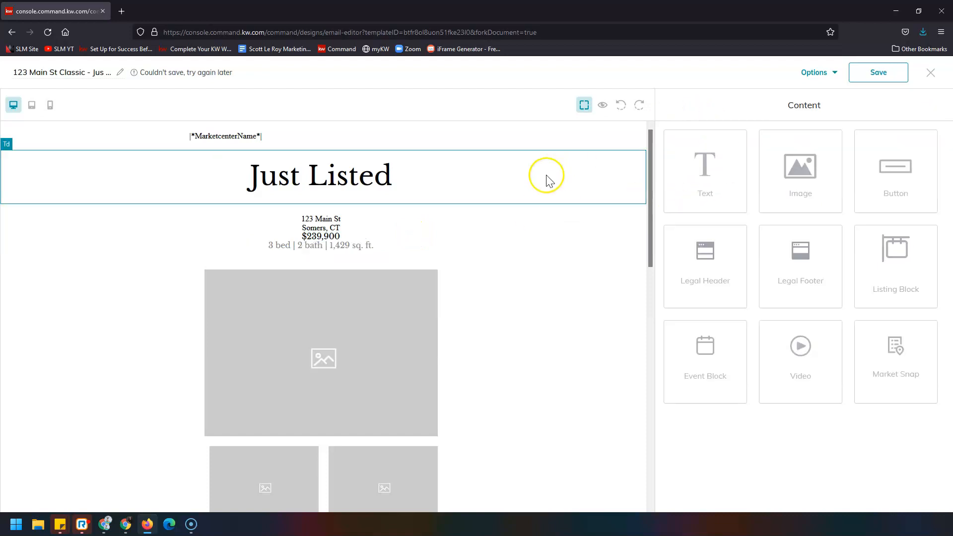
{"action": "scroll", "coordinate": [500, 226], "scroll_direction": "down", "scroll_amount": 2}
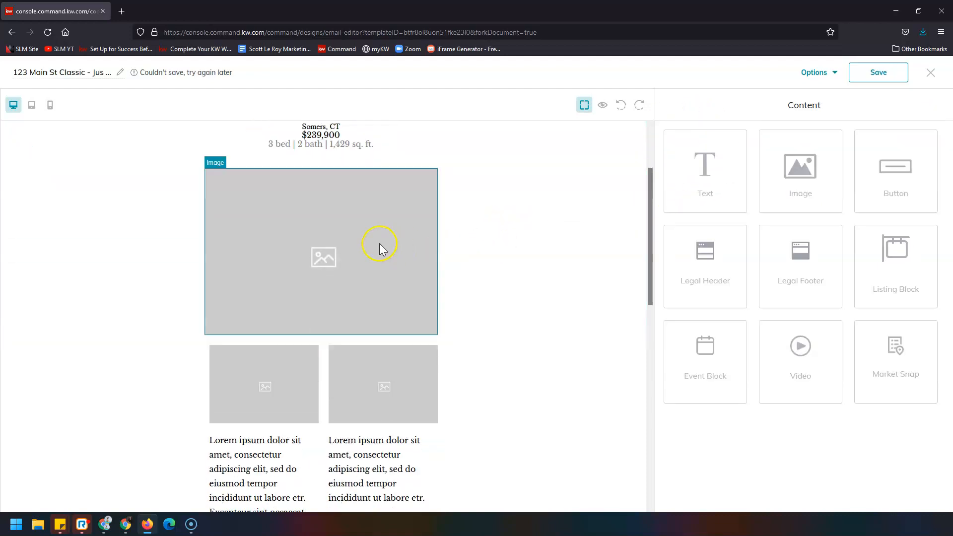
Step: Replace the large placeholder image with the 13_FS_FL For Sale flyer from Downloads, 700 px tall
{"action": "left_click", "coordinate": [353, 246]}
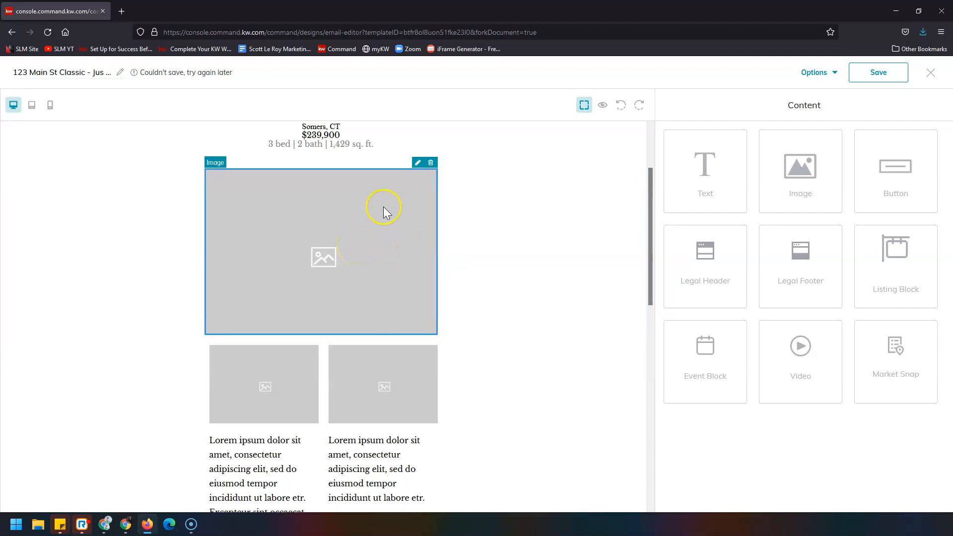
{"action": "left_click", "coordinate": [417, 164]}
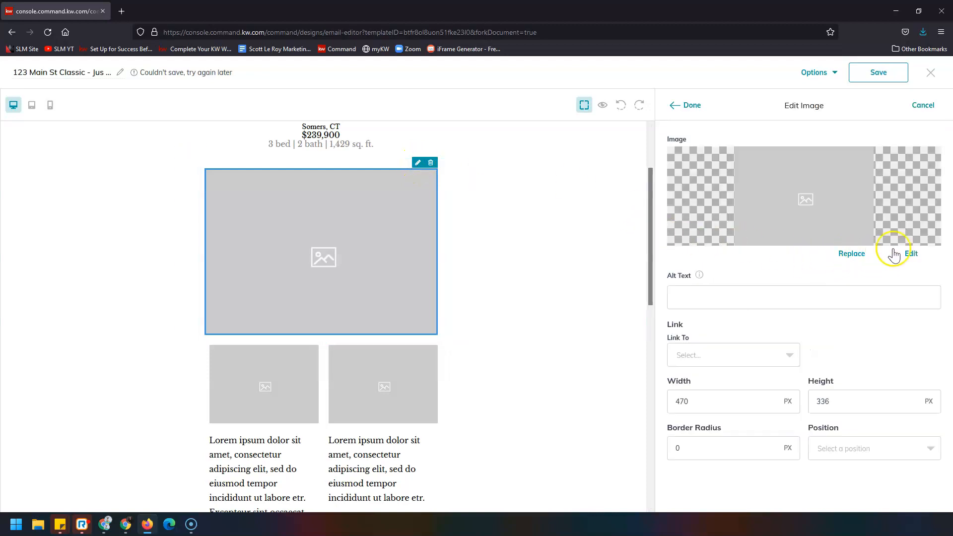
{"action": "left_click", "coordinate": [851, 255]}
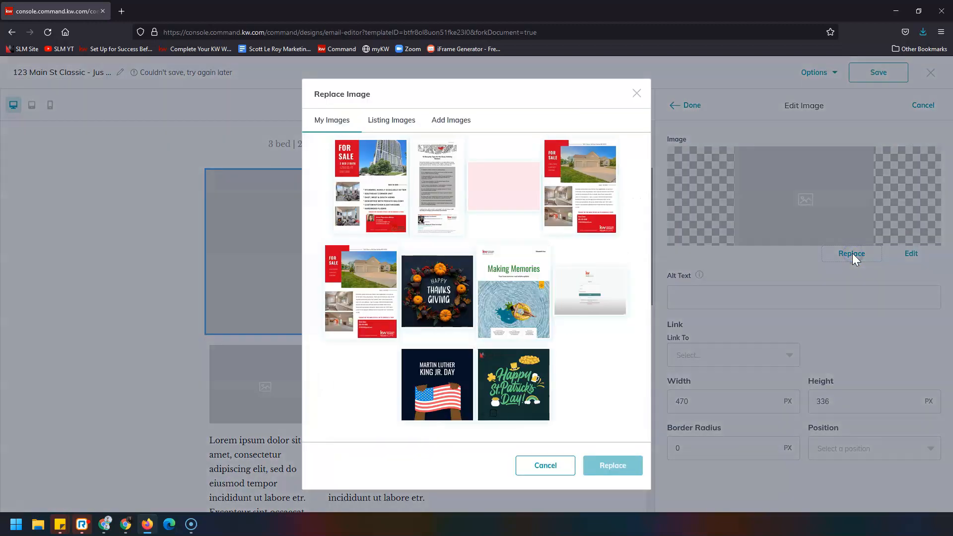
{"action": "left_click", "coordinate": [451, 122]}
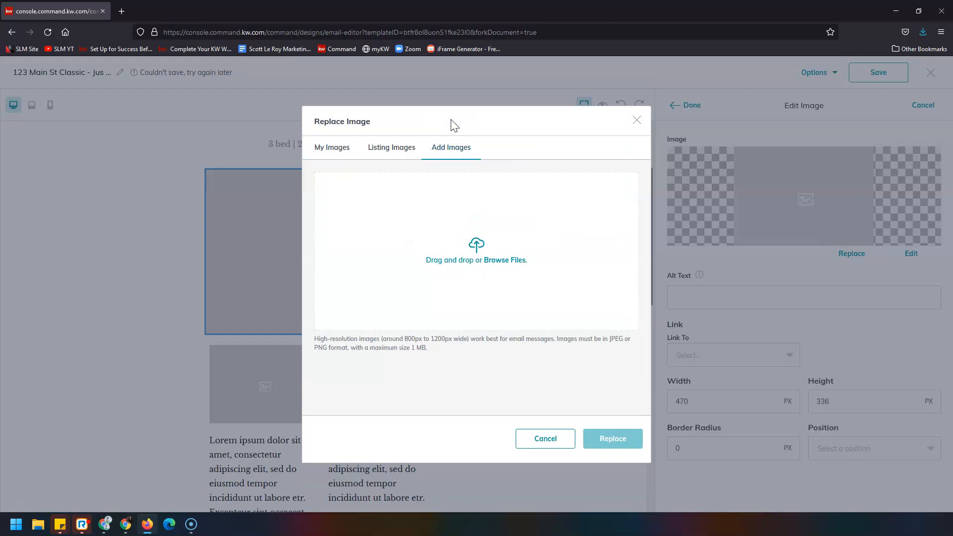
{"action": "left_click", "coordinate": [486, 272]}
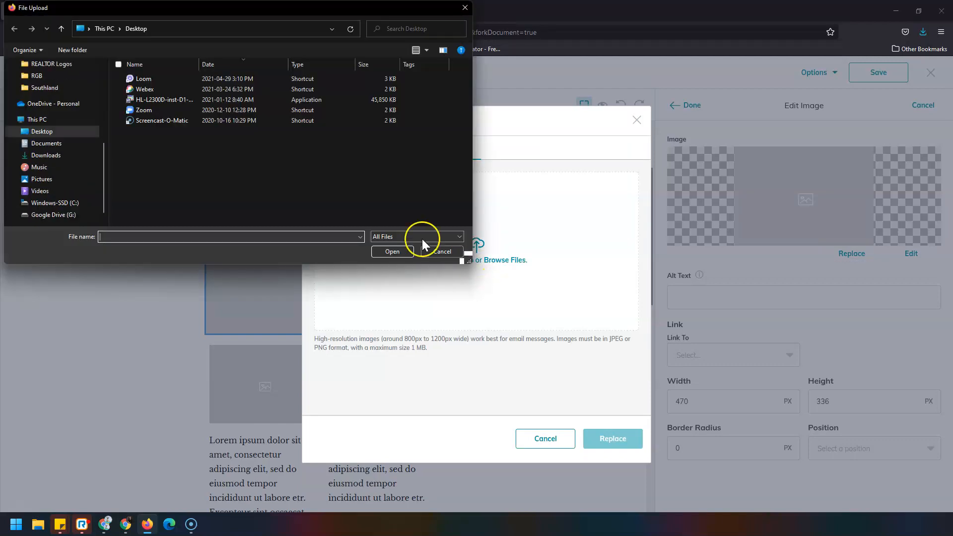
{"action": "left_click", "coordinate": [62, 156]}
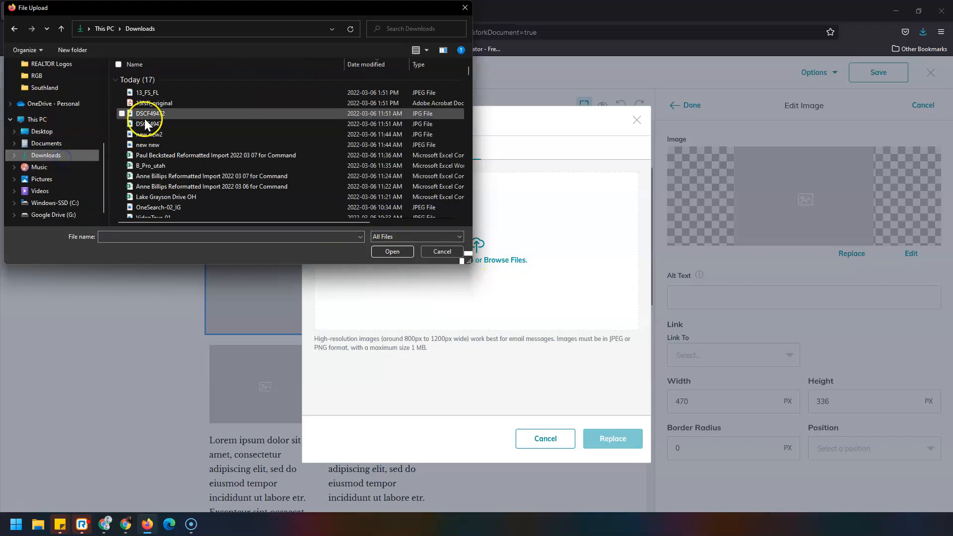
{"action": "double_click", "coordinate": [209, 93]}
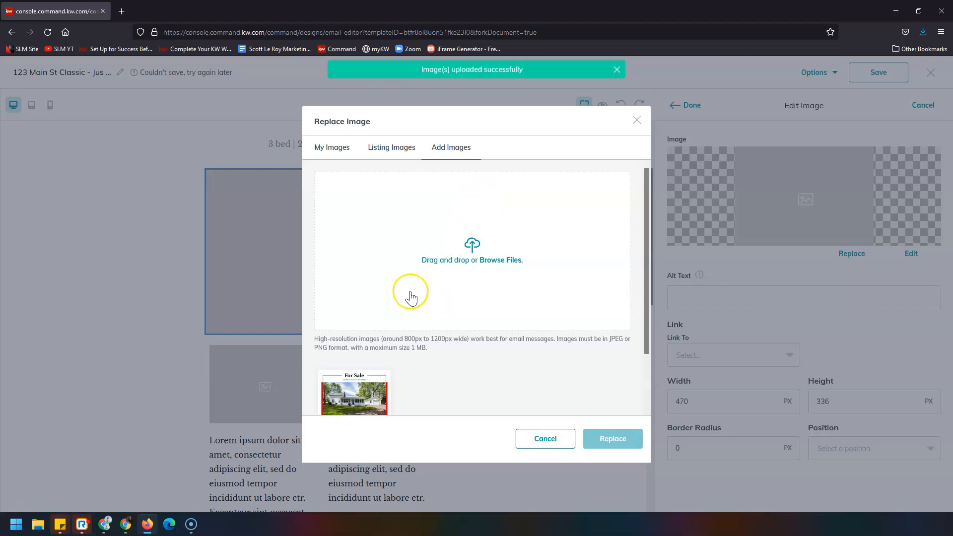
{"action": "left_click", "coordinate": [351, 392]}
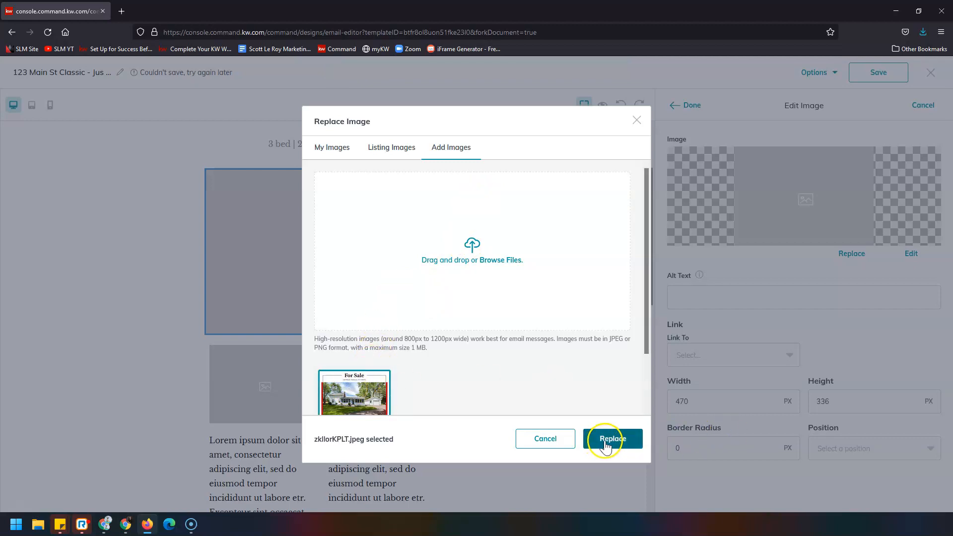
{"action": "left_click", "coordinate": [607, 439]}
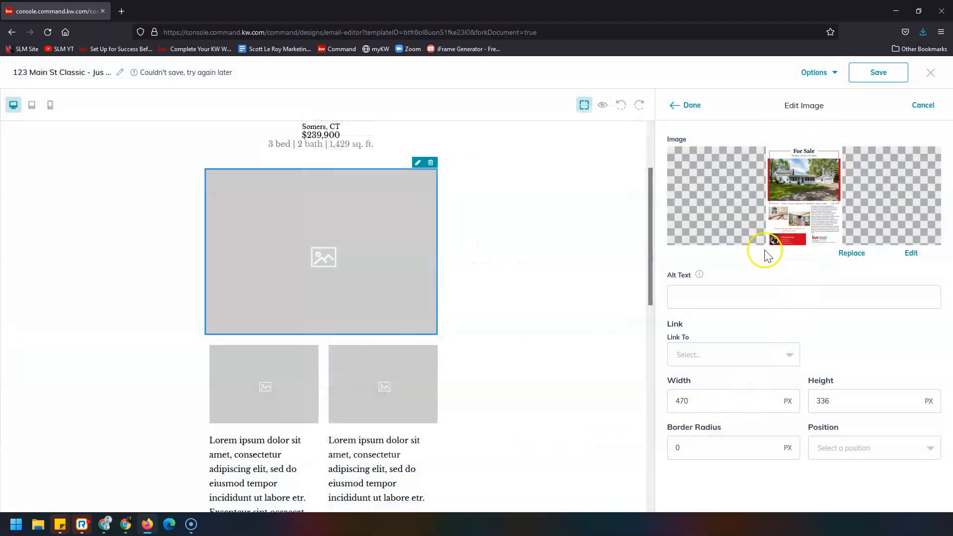
{"action": "left_click_drag", "start_coordinate": [859, 399], "coordinate": [769, 408]}
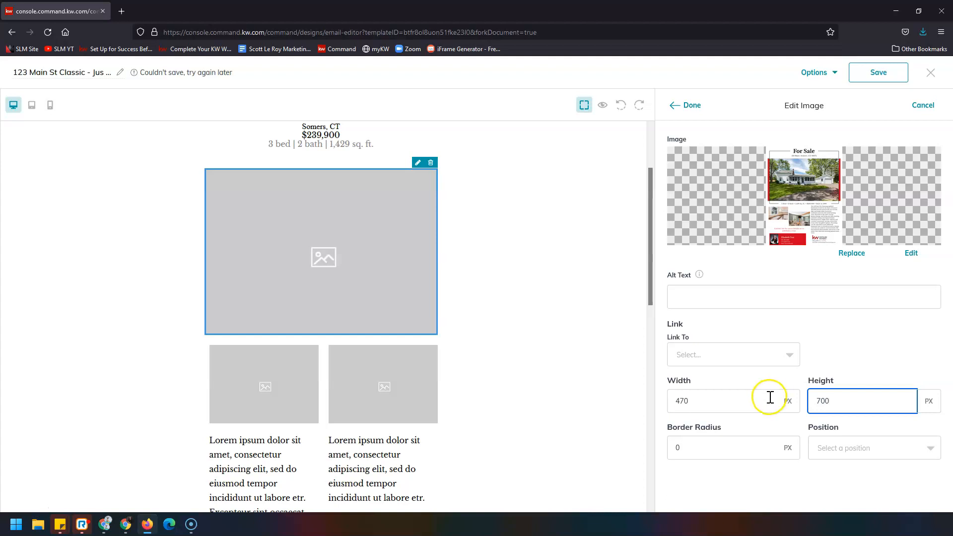
{"action": "left_click", "coordinate": [680, 105]}
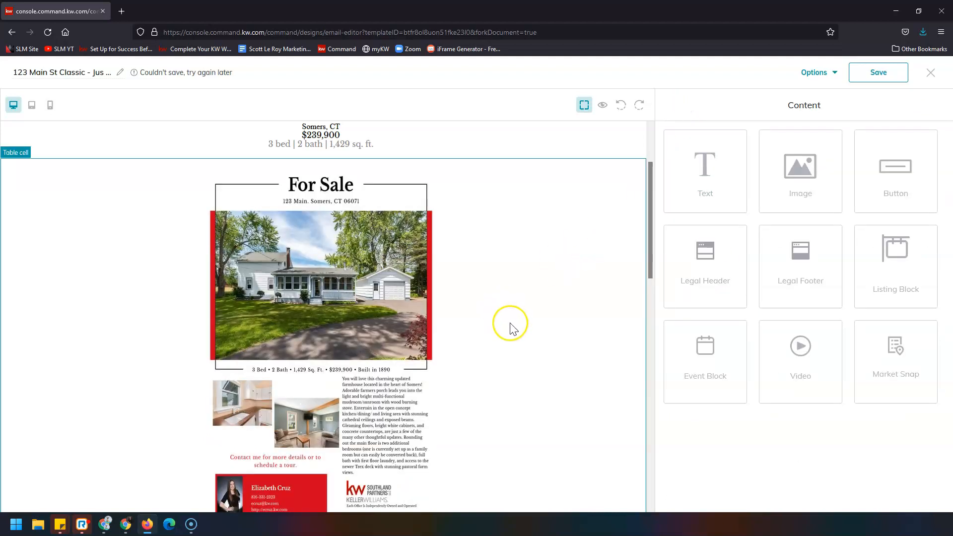
Step: Delete the two placeholder images below the flyer
{"action": "scroll", "coordinate": [493, 329], "scroll_direction": "down", "scroll_amount": 6}
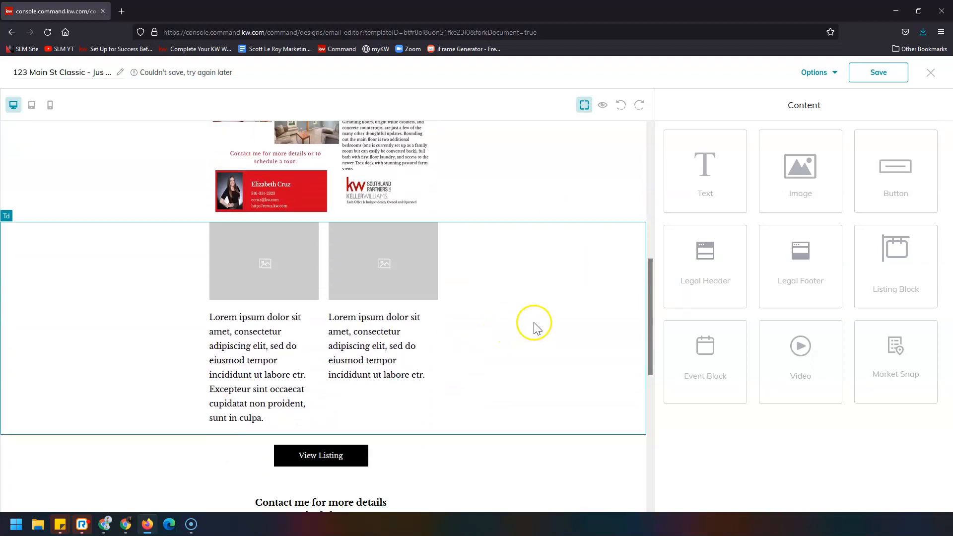
{"action": "left_click", "coordinate": [271, 252]}
{"action": "left_click", "coordinate": [312, 217]}
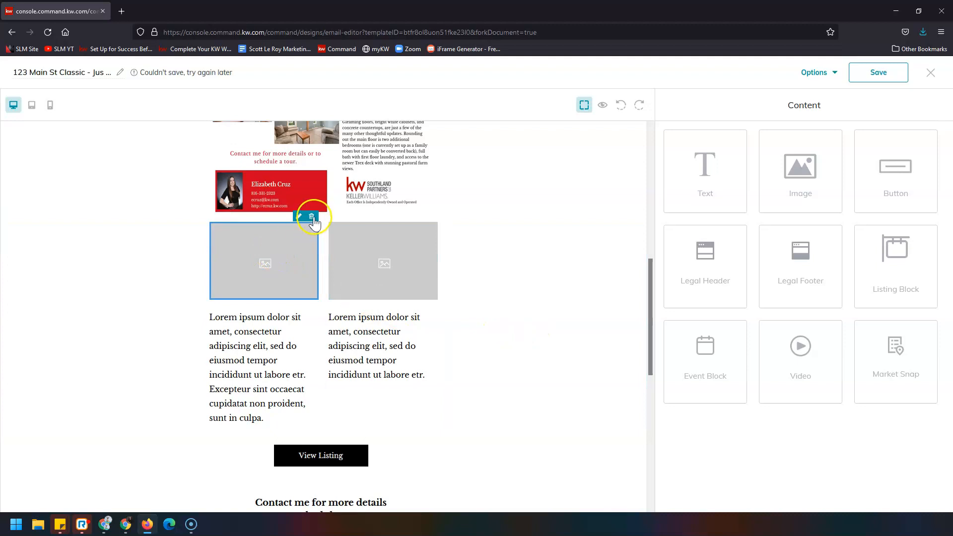
{"action": "left_click", "coordinate": [431, 217]}
Step: Delete both Lorem ipsum text blocks and the leftover Excepteur text beneath the flyer
{"action": "left_click", "coordinate": [288, 252]}
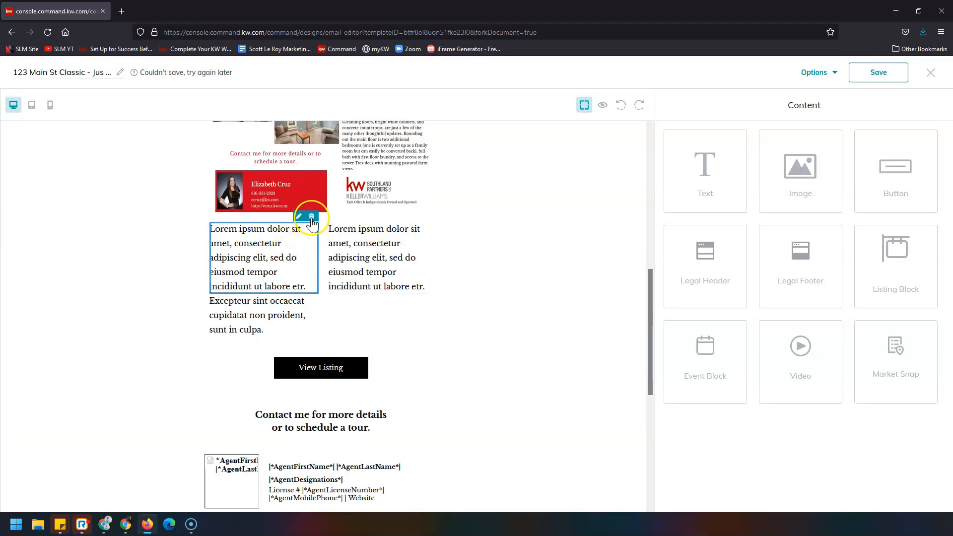
{"action": "left_click", "coordinate": [312, 217]}
{"action": "left_click", "coordinate": [353, 242]}
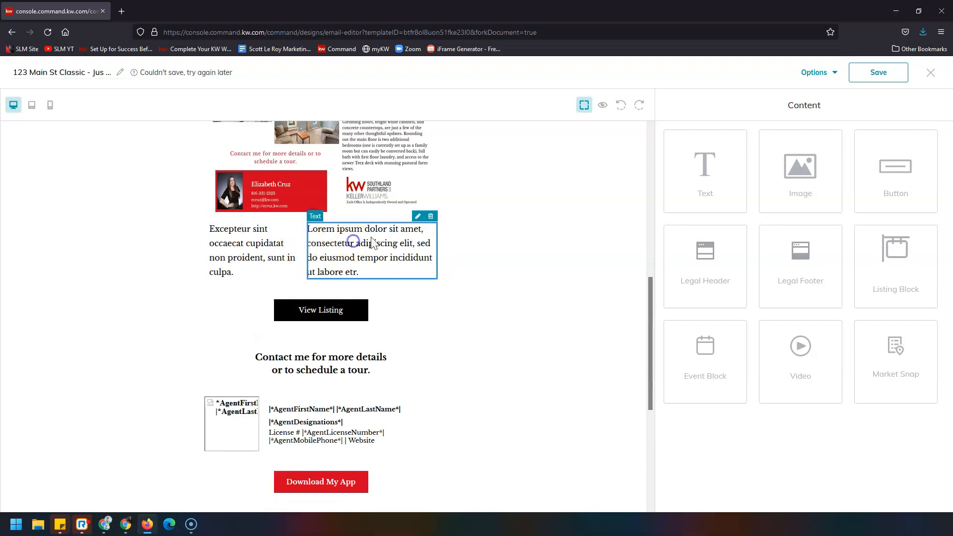
{"action": "left_click", "coordinate": [431, 217]}
{"action": "left_click", "coordinate": [404, 238]}
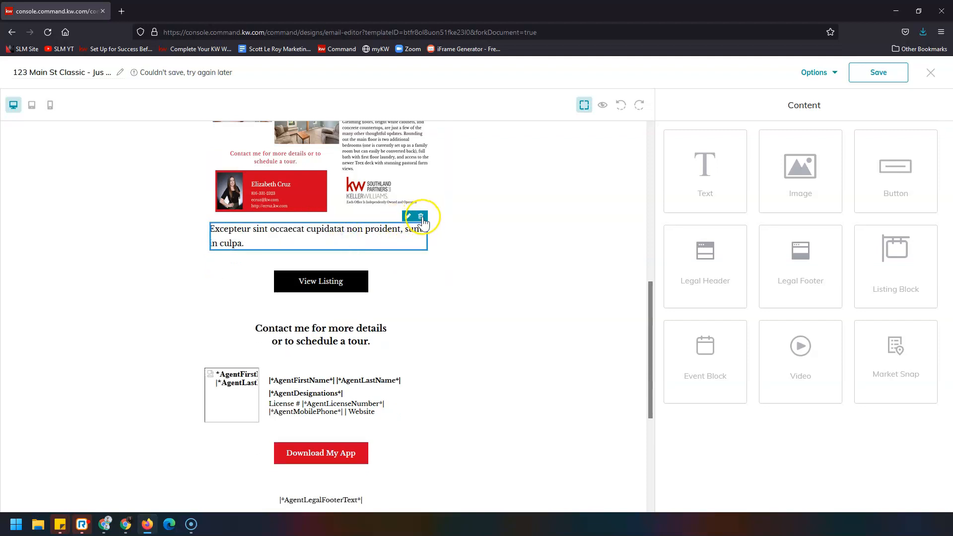
{"action": "left_click", "coordinate": [421, 217]}
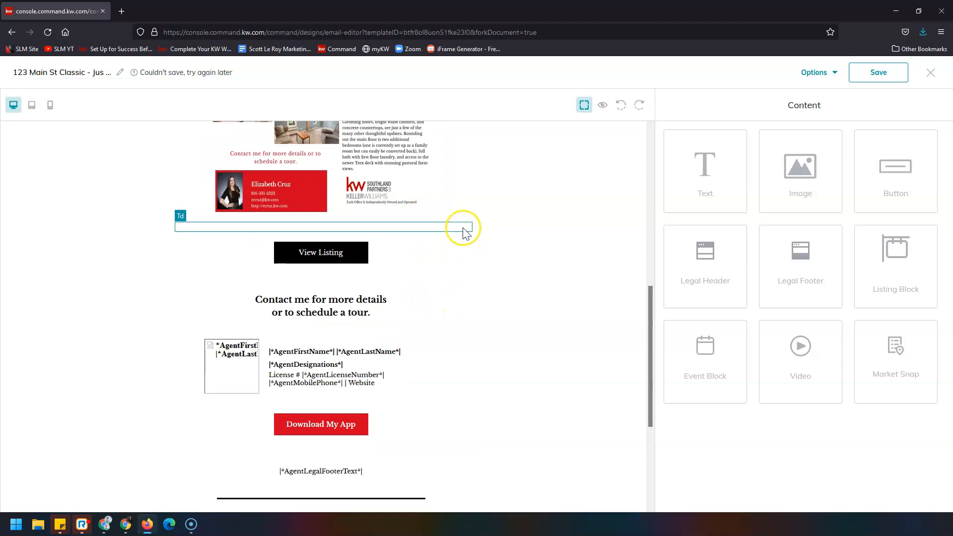
{"action": "left_click", "coordinate": [465, 231]}
{"action": "scroll", "coordinate": [471, 260], "scroll_direction": "up", "scroll_amount": 3}
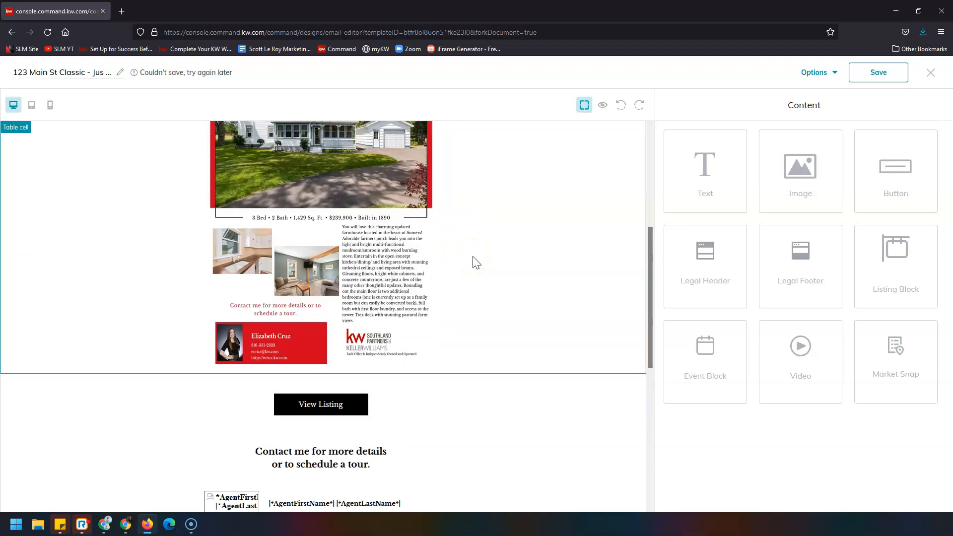
{"action": "scroll", "coordinate": [476, 262], "scroll_direction": "down", "scroll_amount": 3}
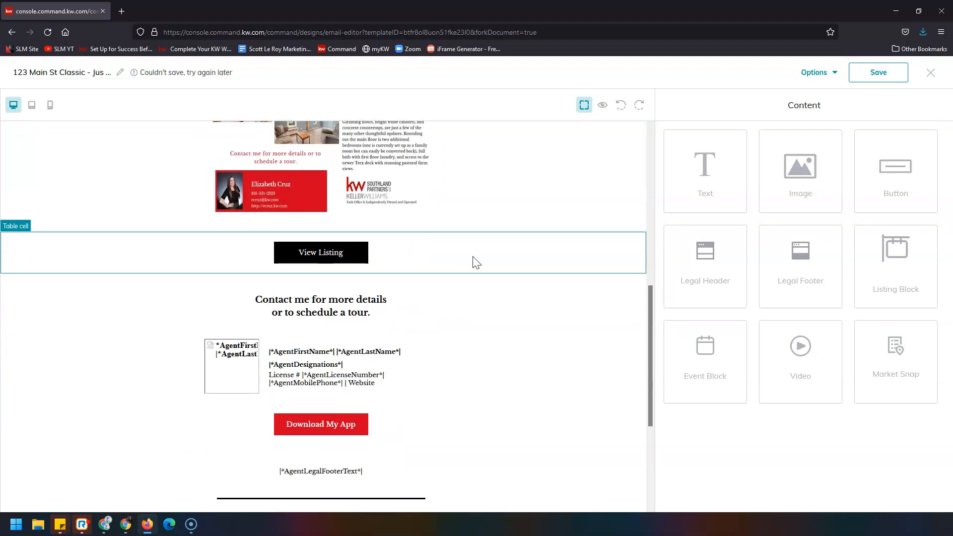
Step: Set the View Listing button's link type to Web address, then open a new browser tab
{"action": "left_click", "coordinate": [358, 252]}
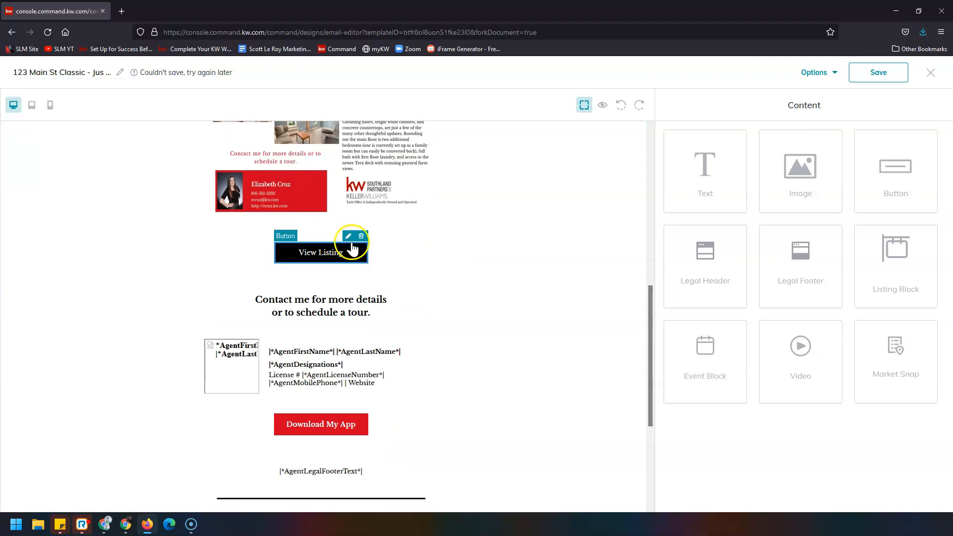
{"action": "left_click", "coordinate": [349, 237]}
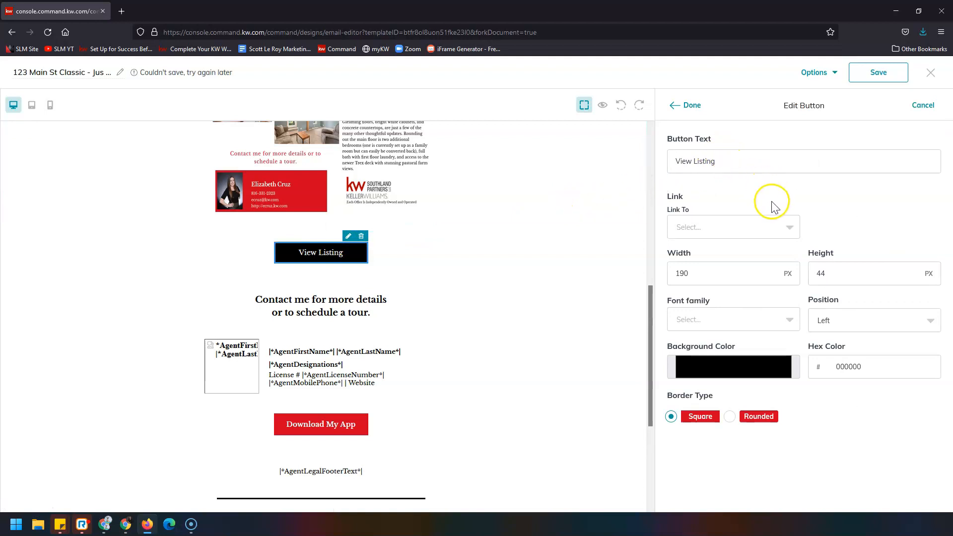
{"action": "left_click", "coordinate": [781, 231]}
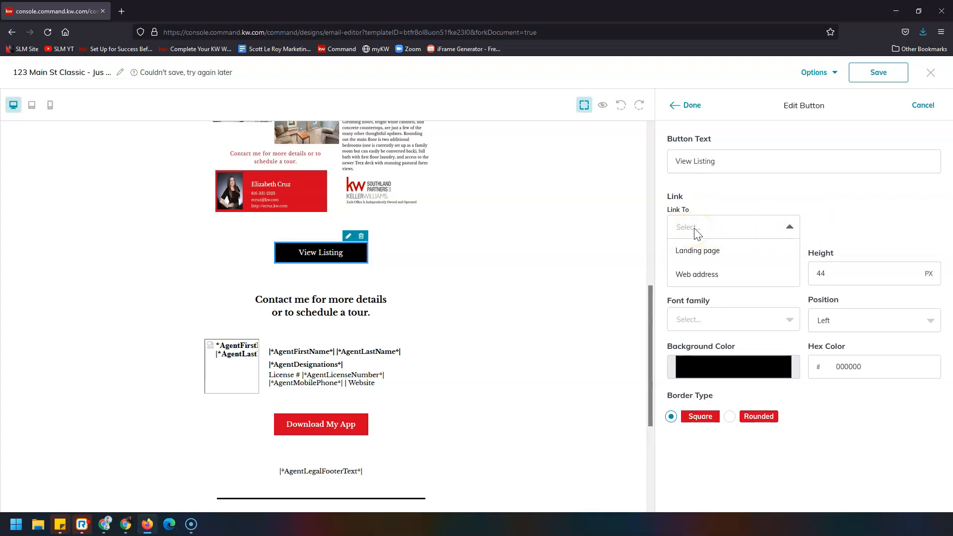
{"action": "left_click", "coordinate": [742, 256]}
{"action": "left_click", "coordinate": [911, 228]}
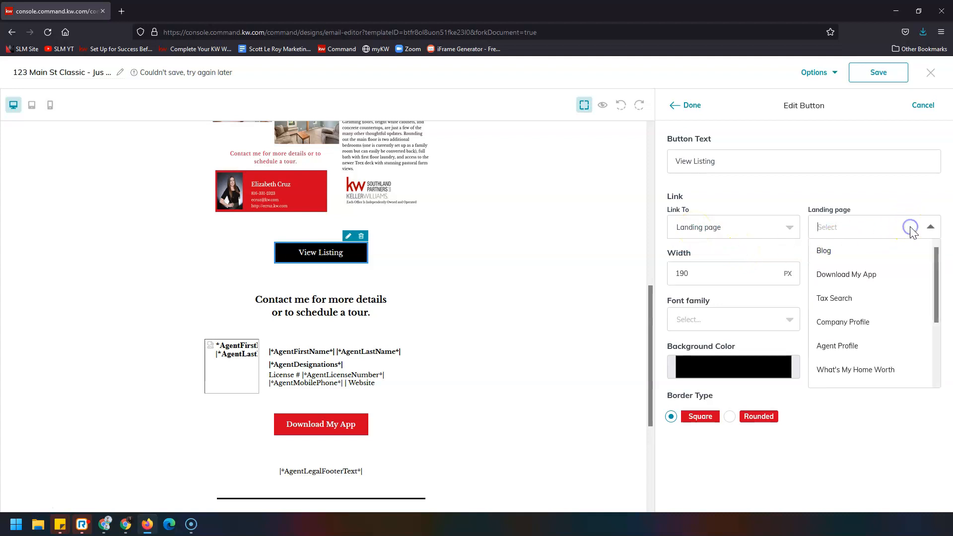
{"action": "scroll", "coordinate": [892, 303], "scroll_direction": "down", "scroll_amount": 5}
{"action": "scroll", "coordinate": [892, 313], "scroll_direction": "down", "scroll_amount": 6}
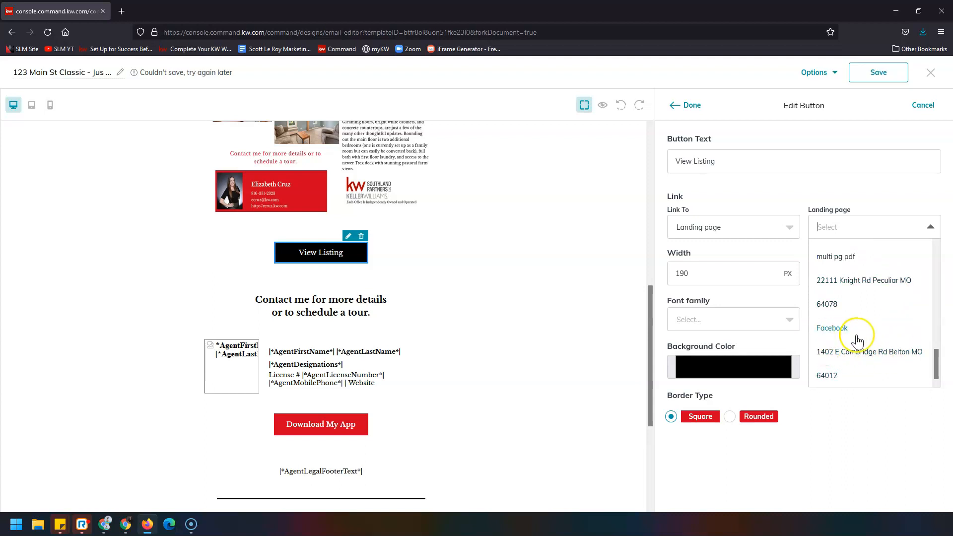
{"action": "left_click", "coordinate": [781, 233]}
{"action": "left_click", "coordinate": [748, 277]}
{"action": "left_click", "coordinate": [873, 228]}
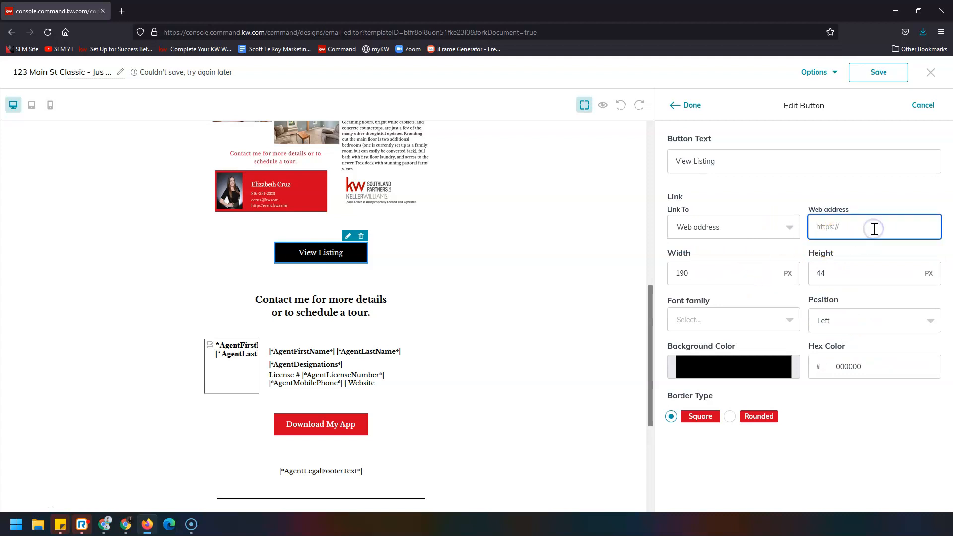
{"action": "key", "text": "ctrl+t"}
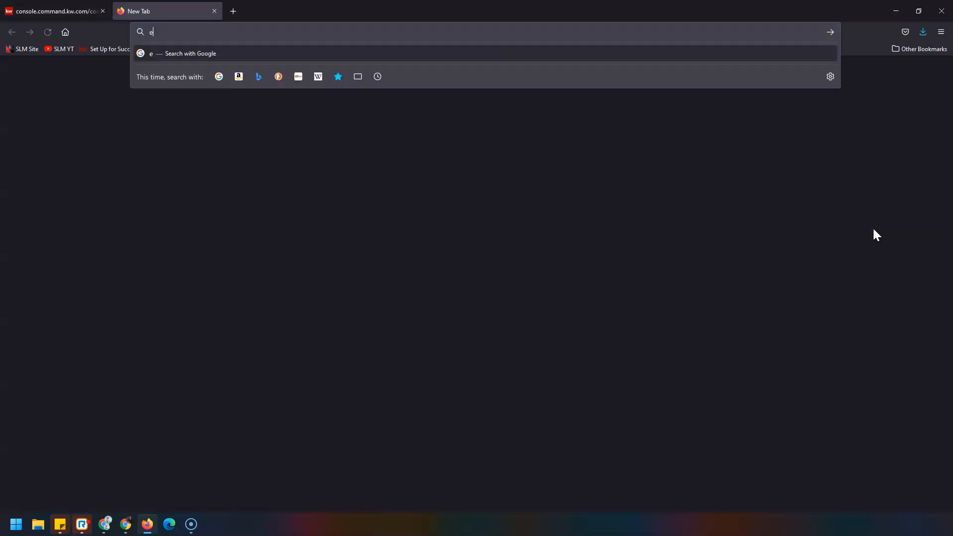
{"action": "key", "text": "Return"}
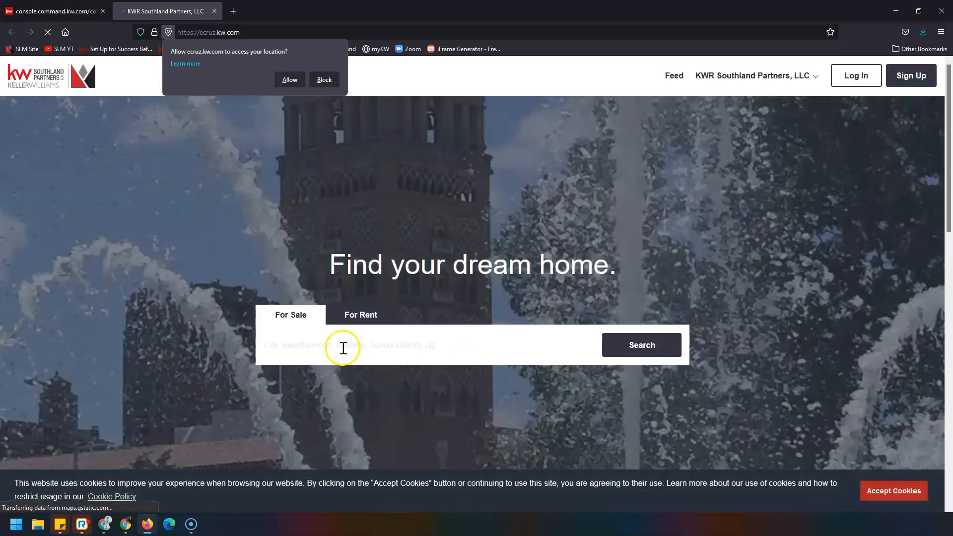
{"action": "left_click", "coordinate": [339, 346]}
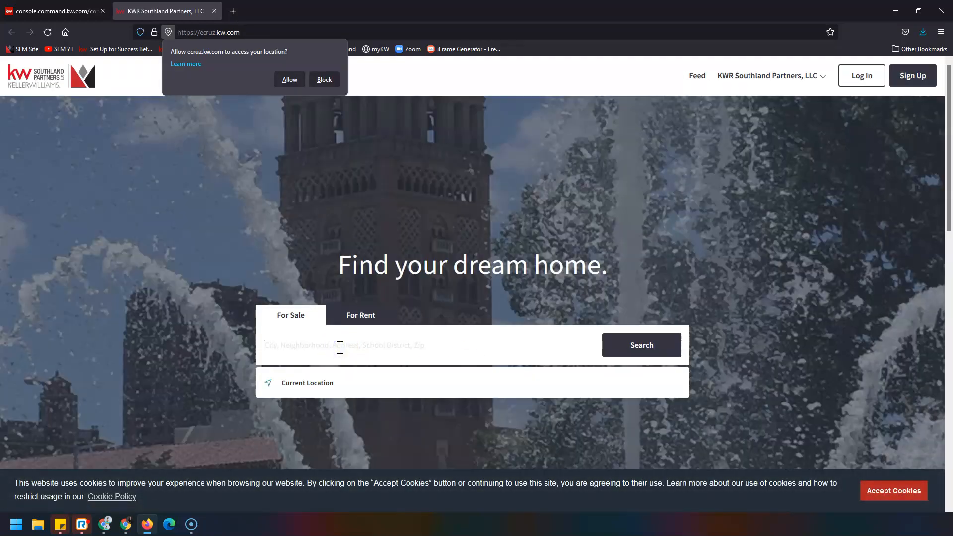
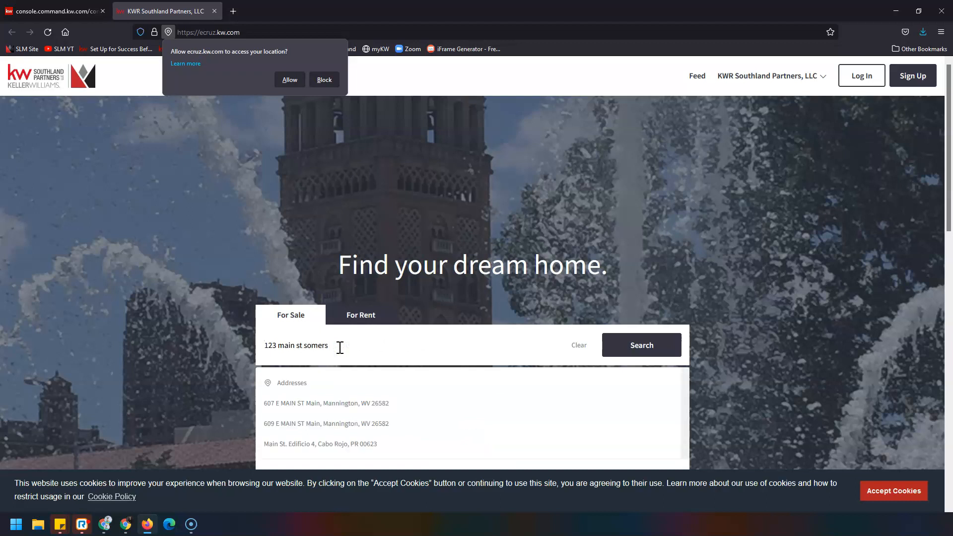
{"action": "left_click", "coordinate": [643, 348]}
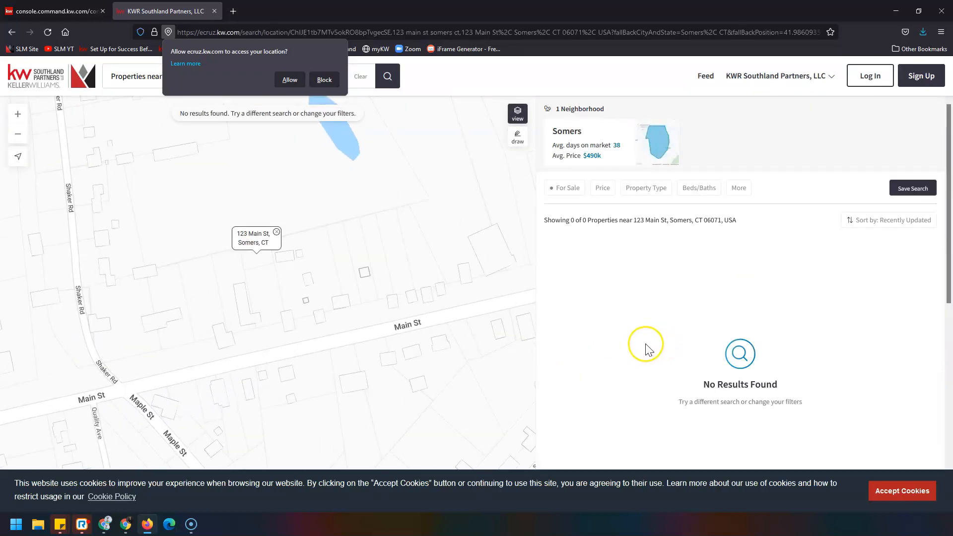
{"action": "scroll", "coordinate": [252, 283], "scroll_direction": "down", "scroll_amount": 3}
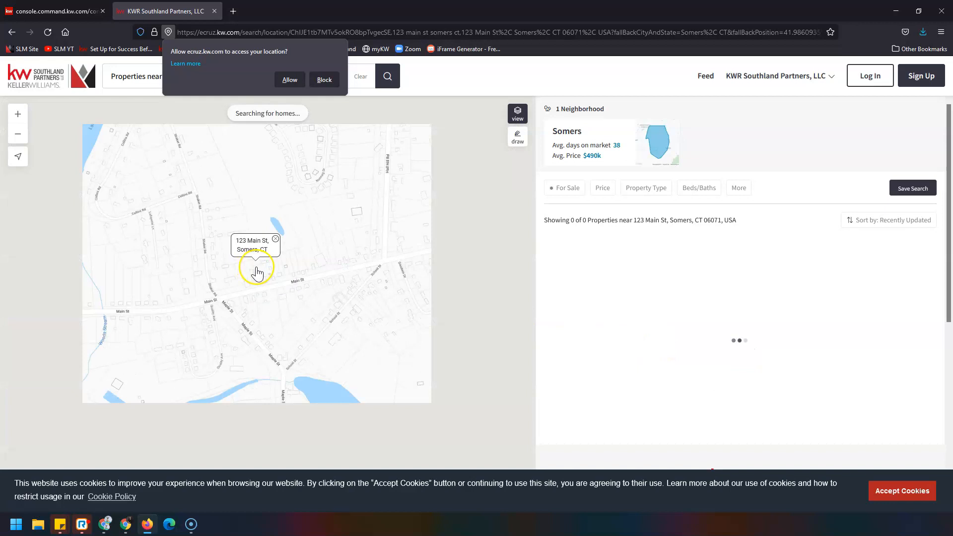
{"action": "scroll", "coordinate": [256, 272], "scroll_direction": "down", "scroll_amount": 2}
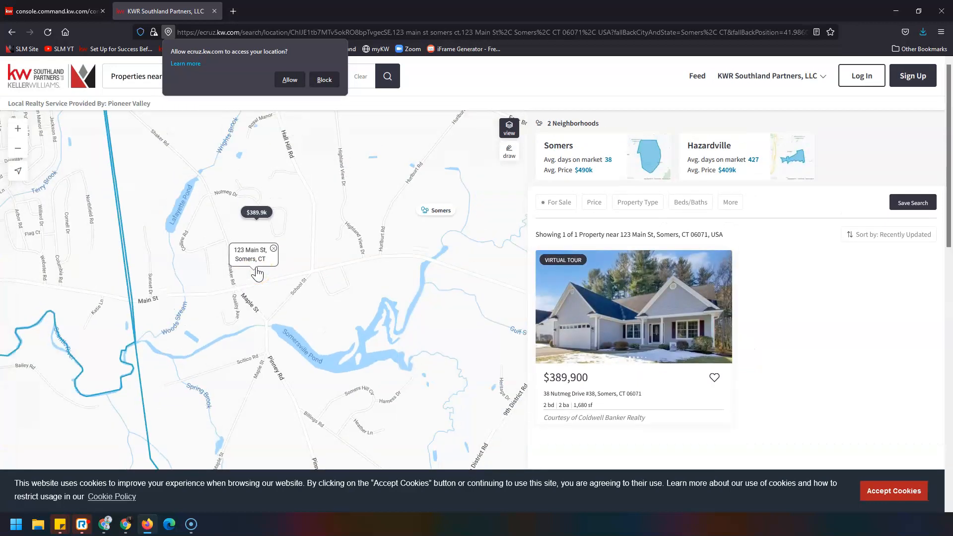
{"action": "left_click", "coordinate": [613, 305]}
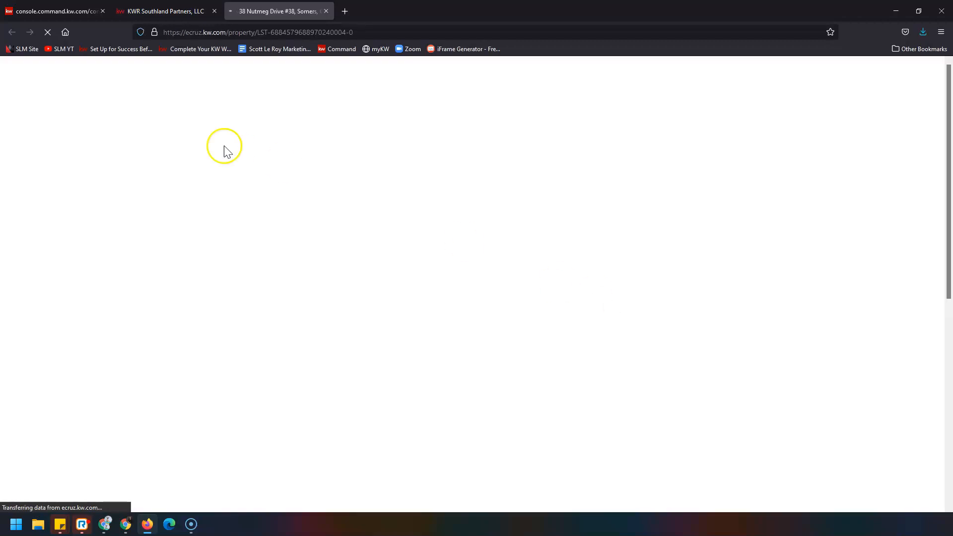
{"action": "left_click", "coordinate": [381, 33]}
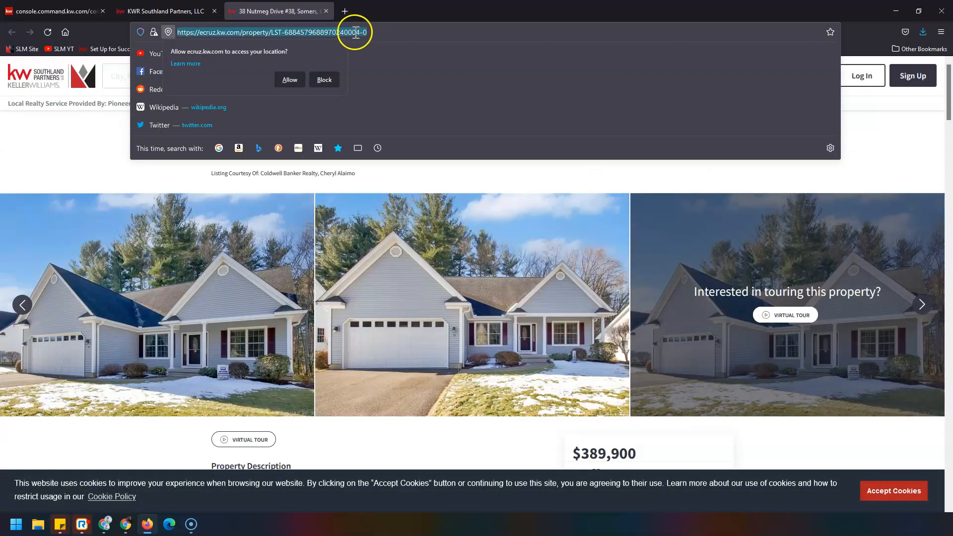
{"action": "left_click", "coordinate": [326, 78]}
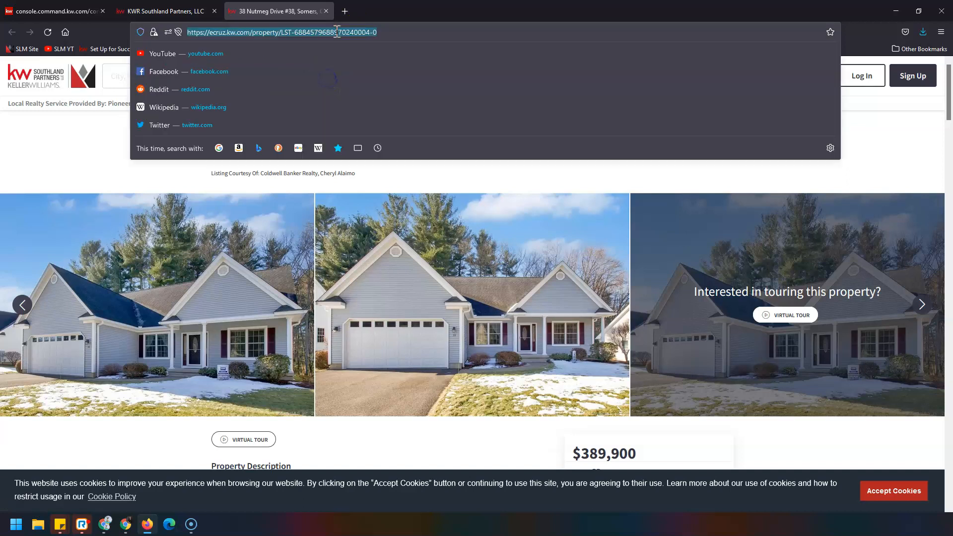
{"action": "right_click", "coordinate": [336, 32]}
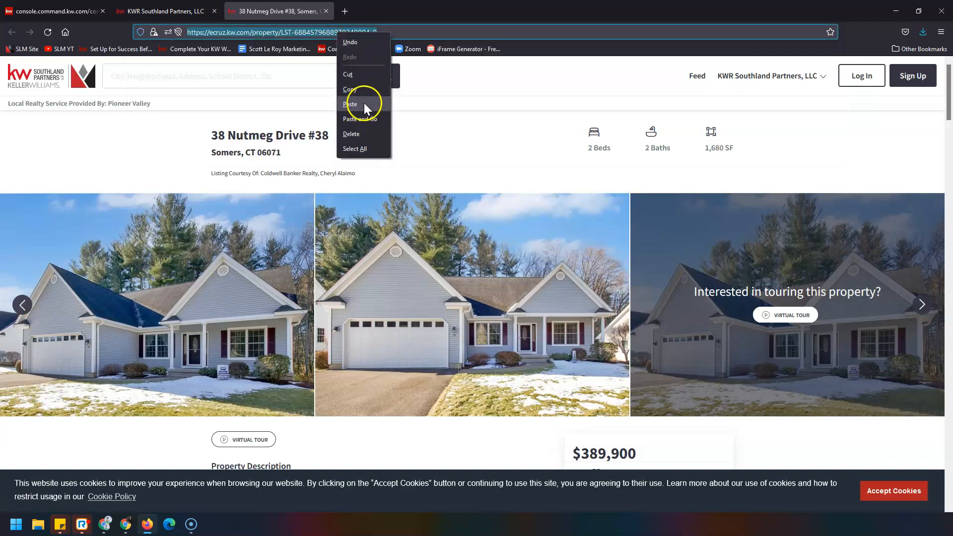
{"action": "left_click", "coordinate": [370, 89]}
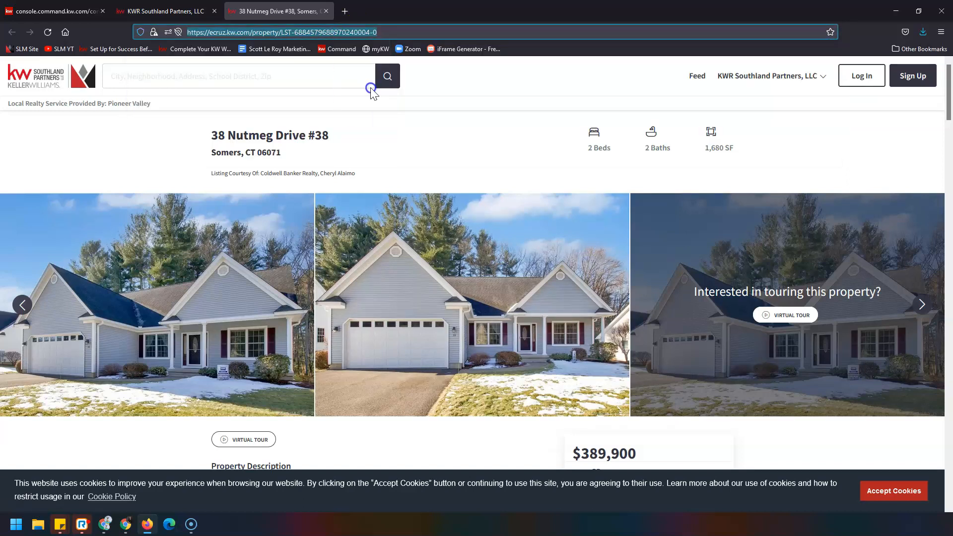
{"action": "left_click", "coordinate": [82, 13]}
{"action": "right_click", "coordinate": [870, 227]}
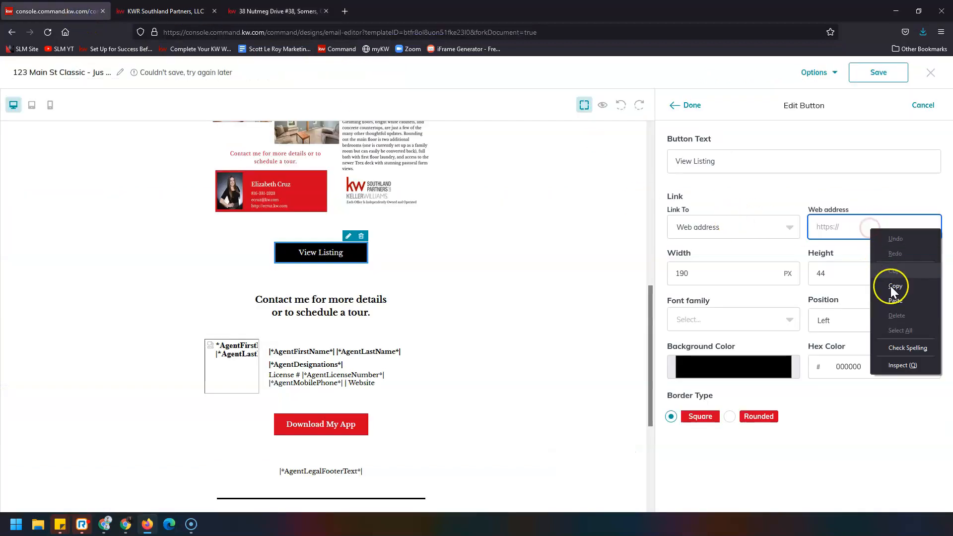
{"action": "left_click", "coordinate": [895, 300]}
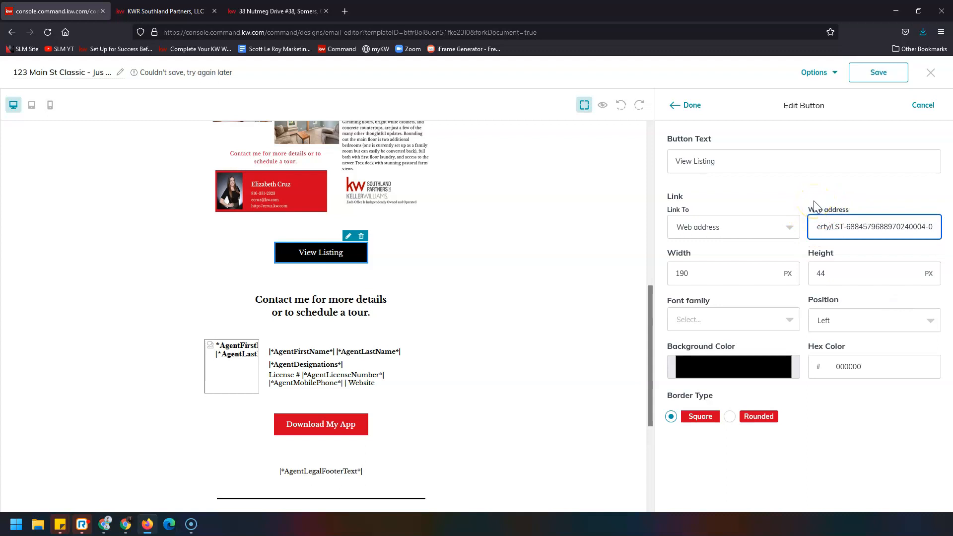
{"action": "left_click", "coordinate": [691, 106]}
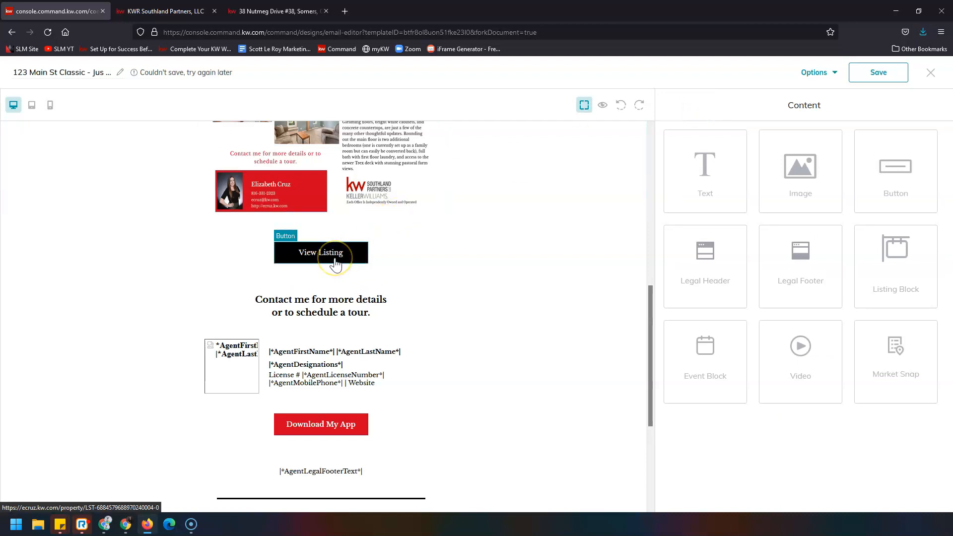
{"action": "scroll", "coordinate": [336, 263], "scroll_direction": "down", "scroll_amount": 4}
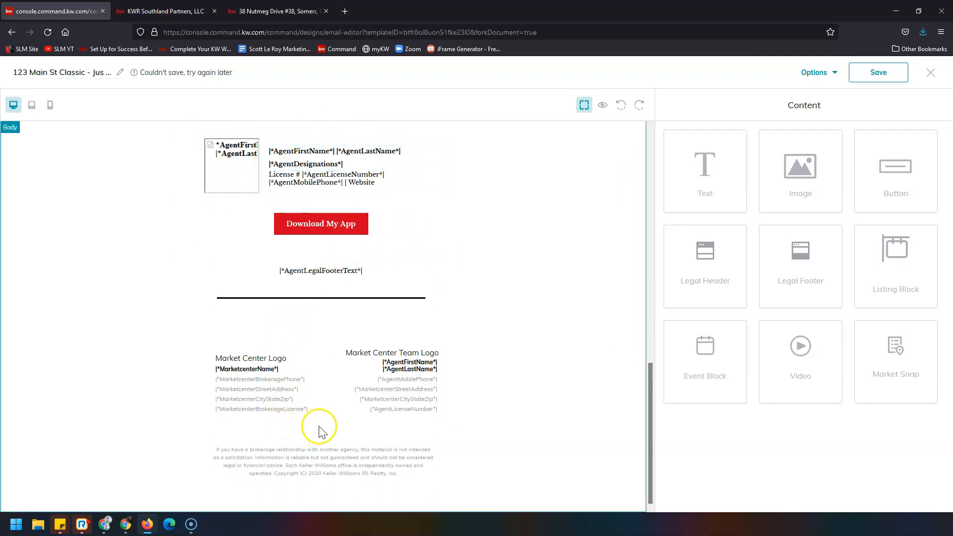
{"action": "scroll", "coordinate": [323, 431], "scroll_direction": "up", "scroll_amount": 15}
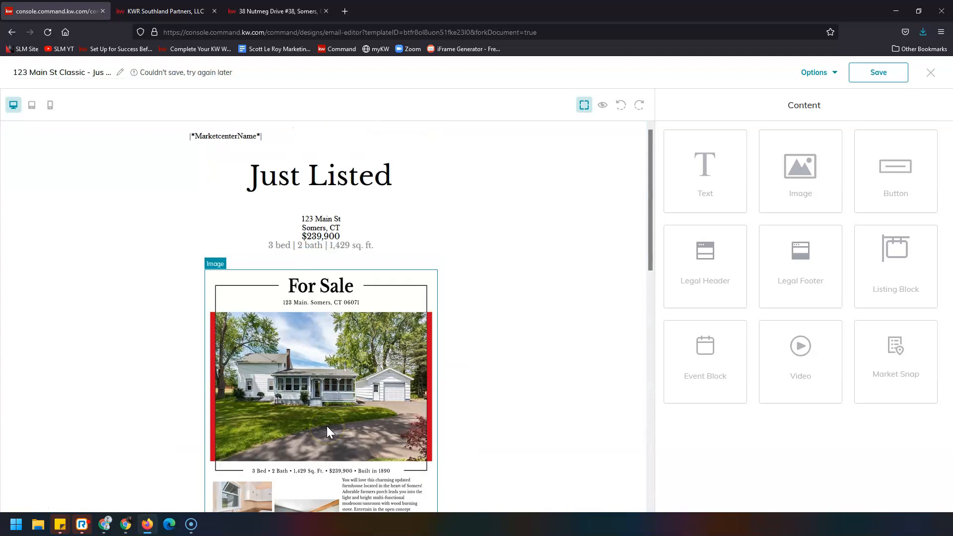
Step: Preview the full Just Listed email, then choose Send test email from Options
{"action": "left_click", "coordinate": [604, 105]}
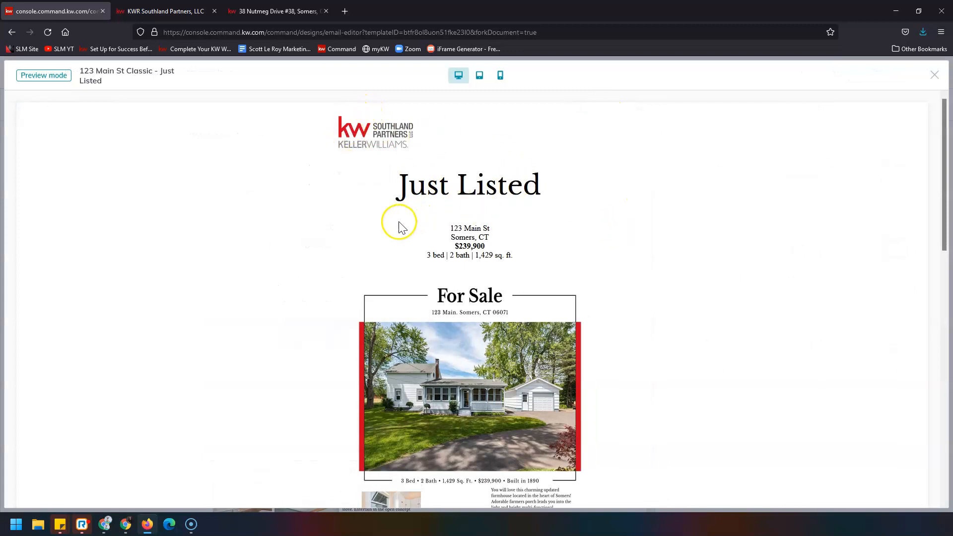
{"action": "scroll", "coordinate": [402, 227], "scroll_direction": "down", "scroll_amount": 10}
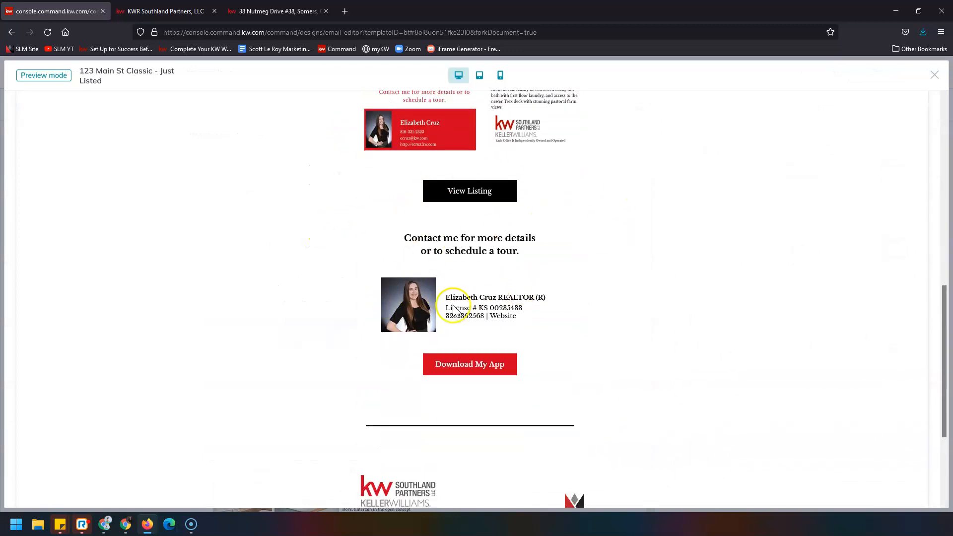
{"action": "scroll", "coordinate": [453, 309], "scroll_direction": "down", "scroll_amount": 3}
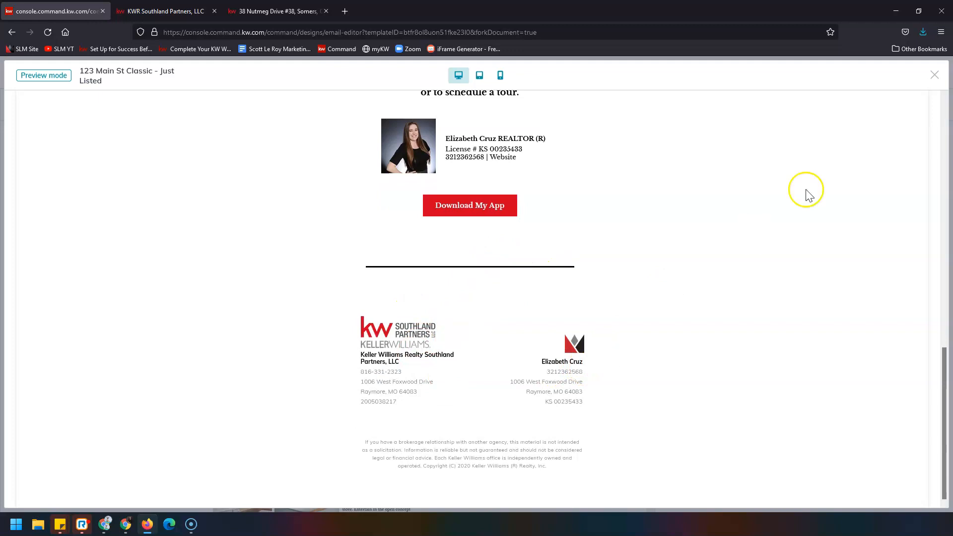
{"action": "left_click", "coordinate": [934, 75]}
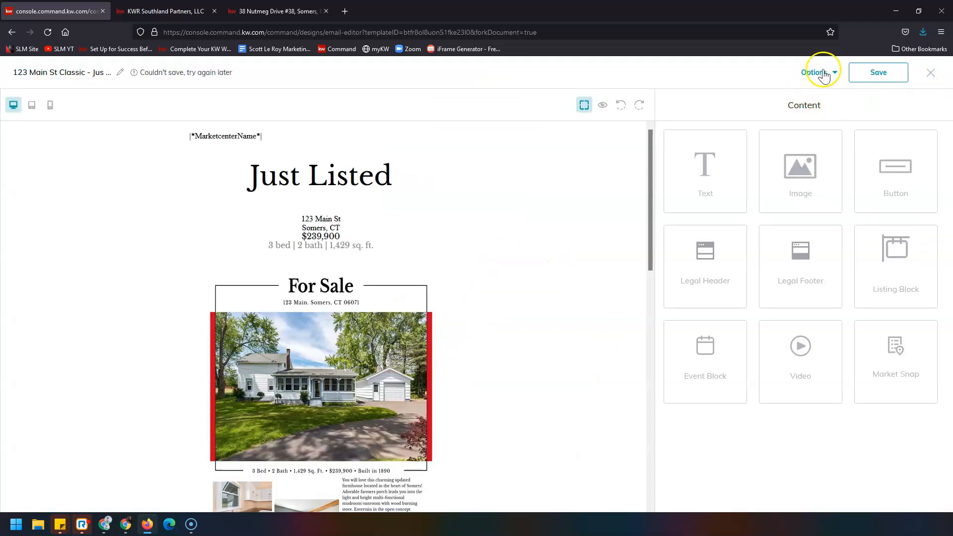
{"action": "left_click", "coordinate": [814, 75]}
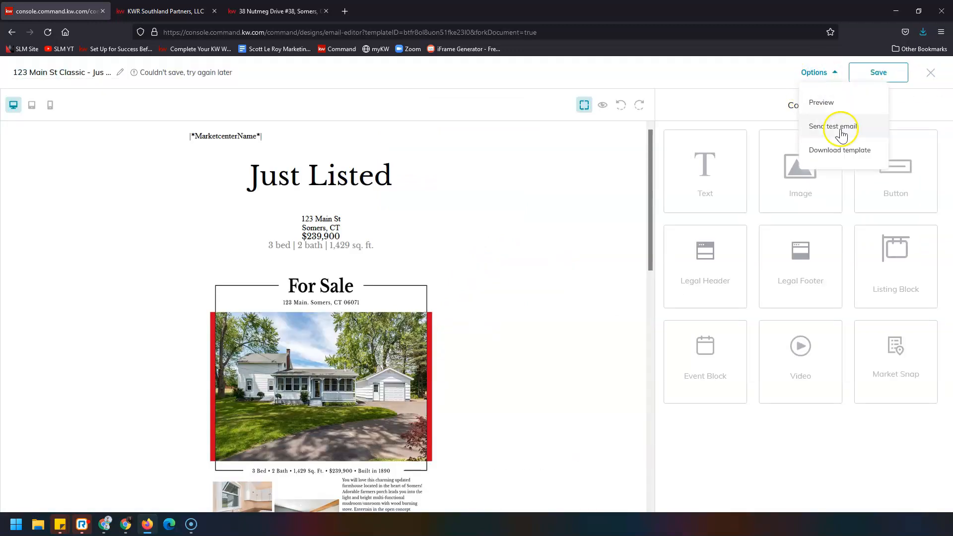
{"action": "left_click", "coordinate": [833, 126]}
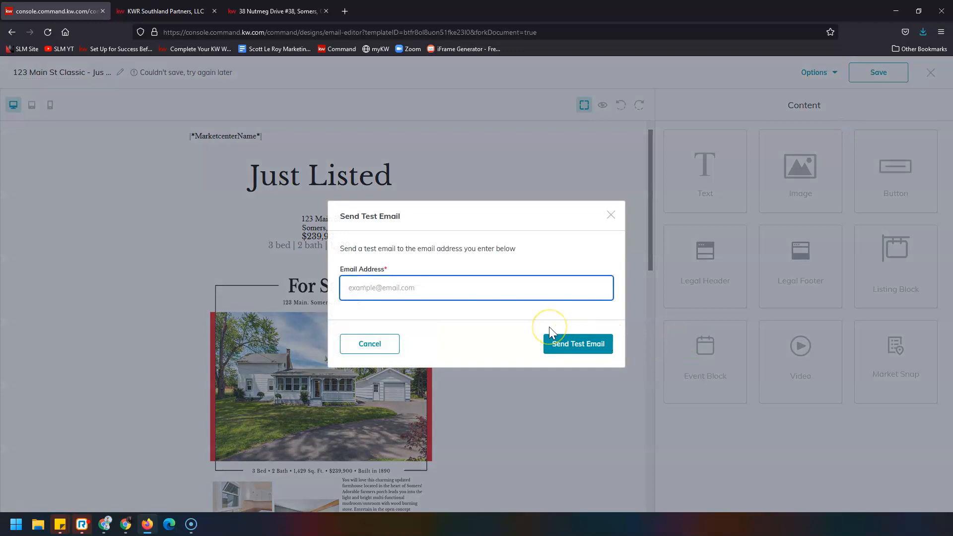
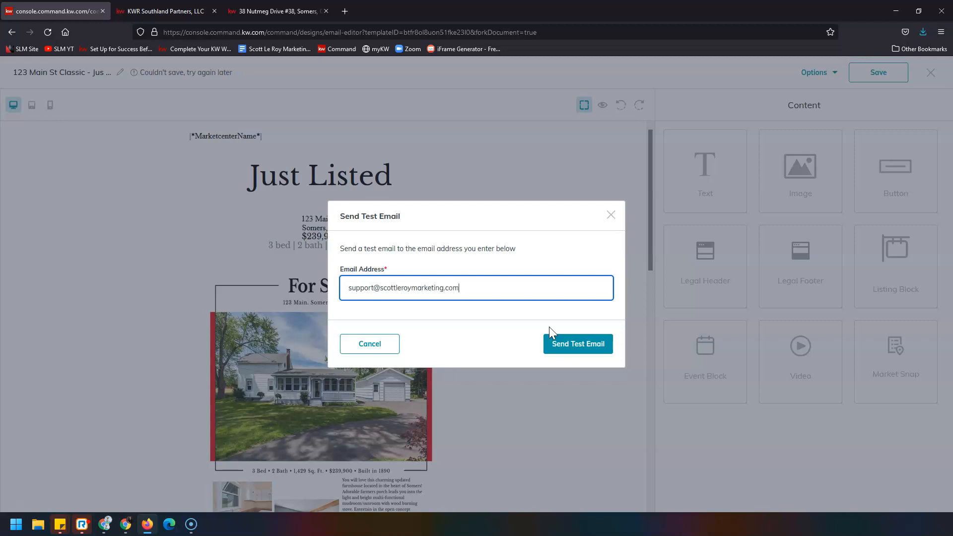
Step: Send a test copy to the entered e-mail address and save the design to My Design Templates
{"action": "left_click", "coordinate": [557, 344]}
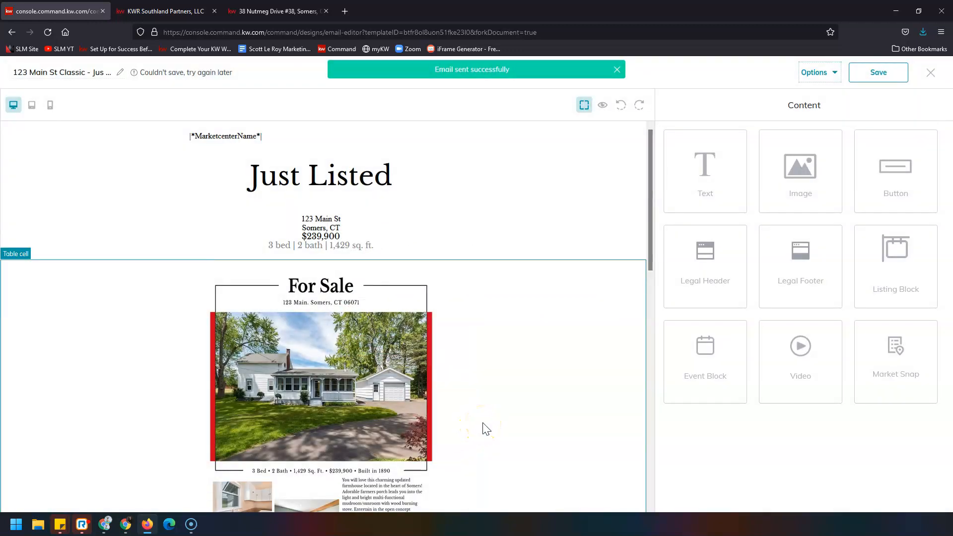
{"action": "left_click", "coordinate": [897, 72]}
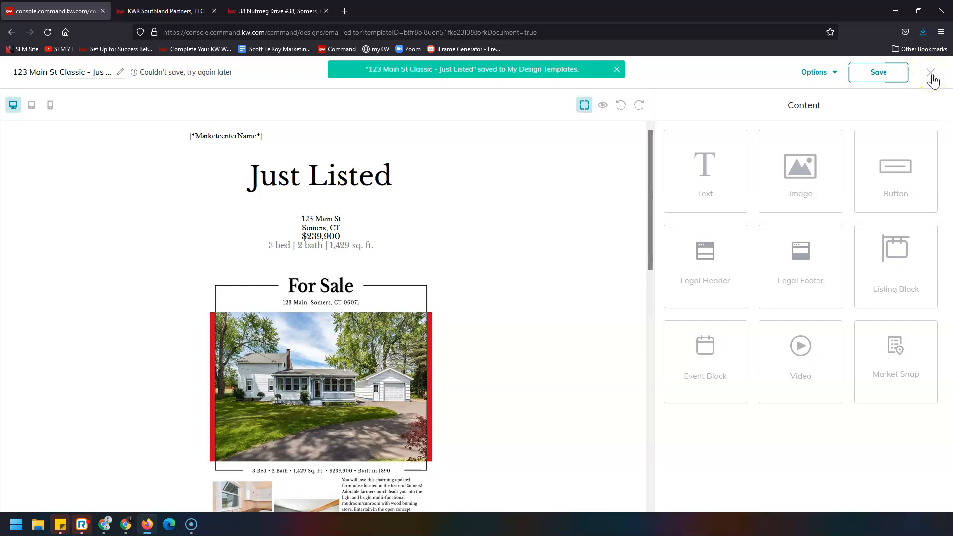
Step: Close the email editor, choosing Save changes in the Save and Exit dialog
{"action": "left_click", "coordinate": [931, 72]}
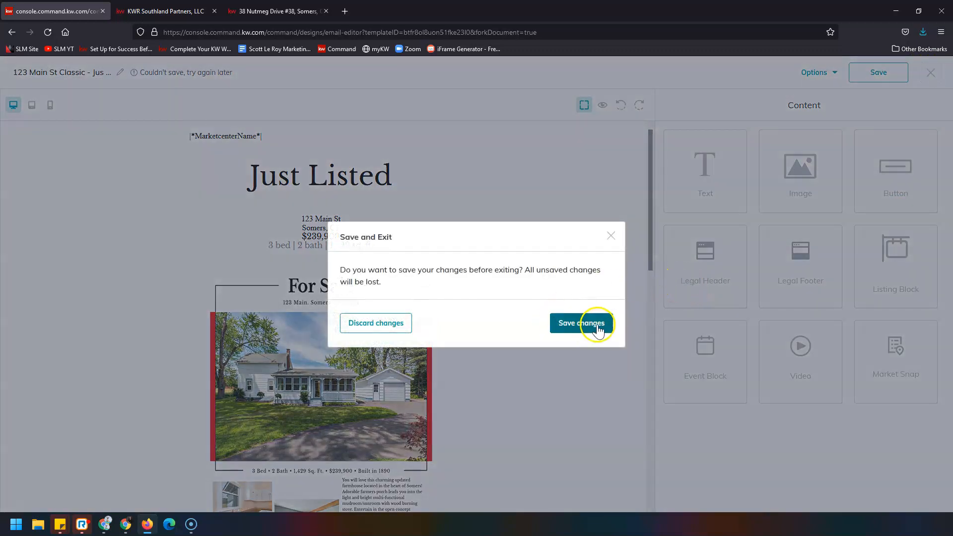
{"action": "left_click", "coordinate": [606, 325]}
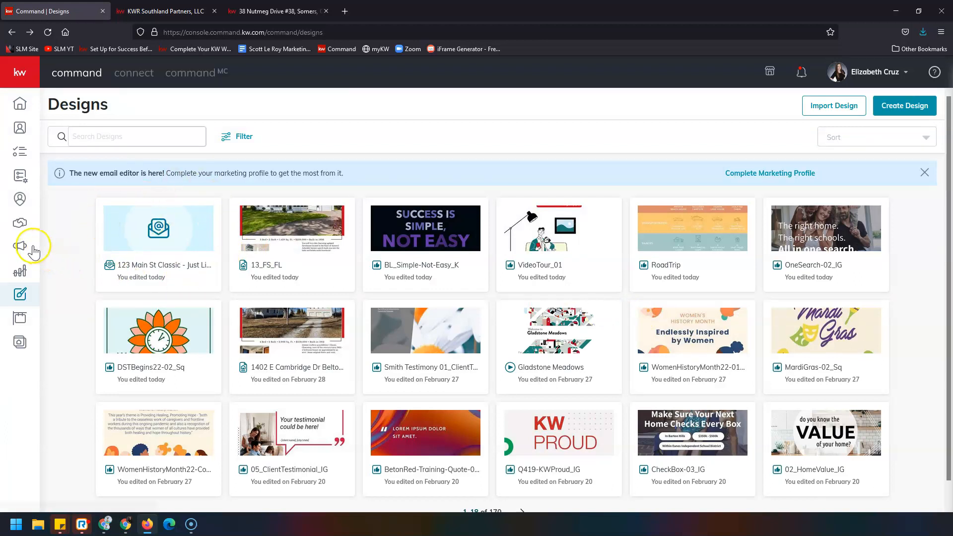
Step: Create a new SmartPlan named '123 Main St' from the SmartPlans area
{"action": "left_click", "coordinate": [27, 181]}
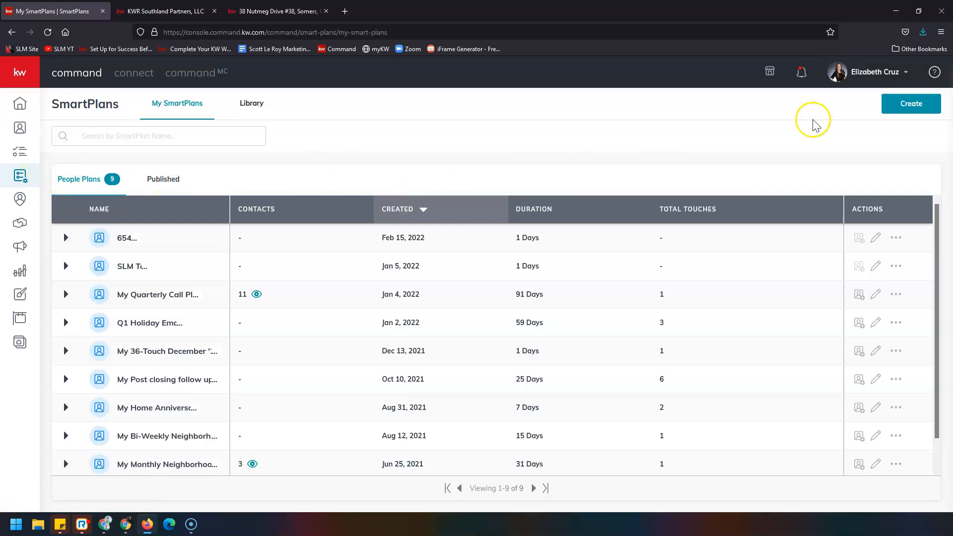
{"action": "left_click", "coordinate": [906, 110]}
{"action": "left_click", "coordinate": [401, 277]}
{"action": "type", "text": "123"}
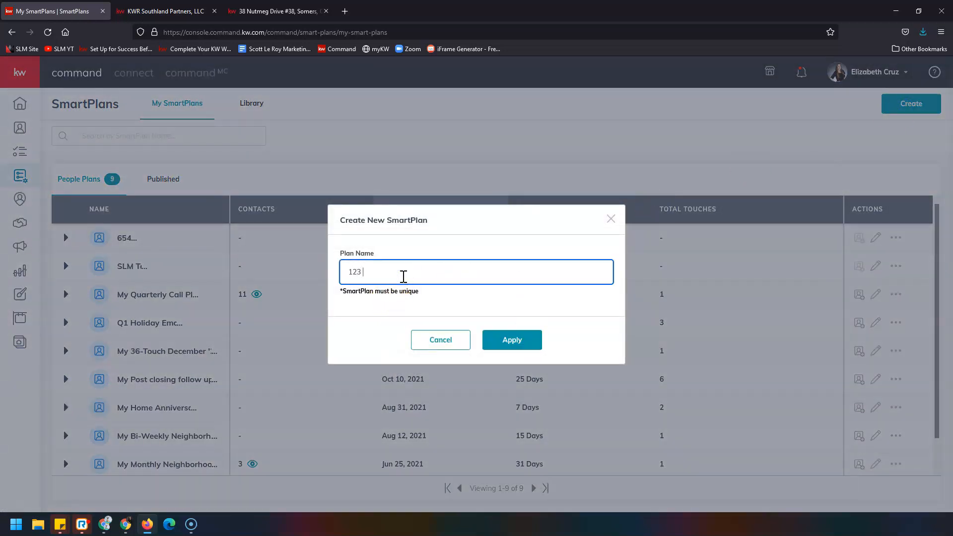
{"action": "type", "text": " Main St"}
{"action": "left_click", "coordinate": [533, 343]}
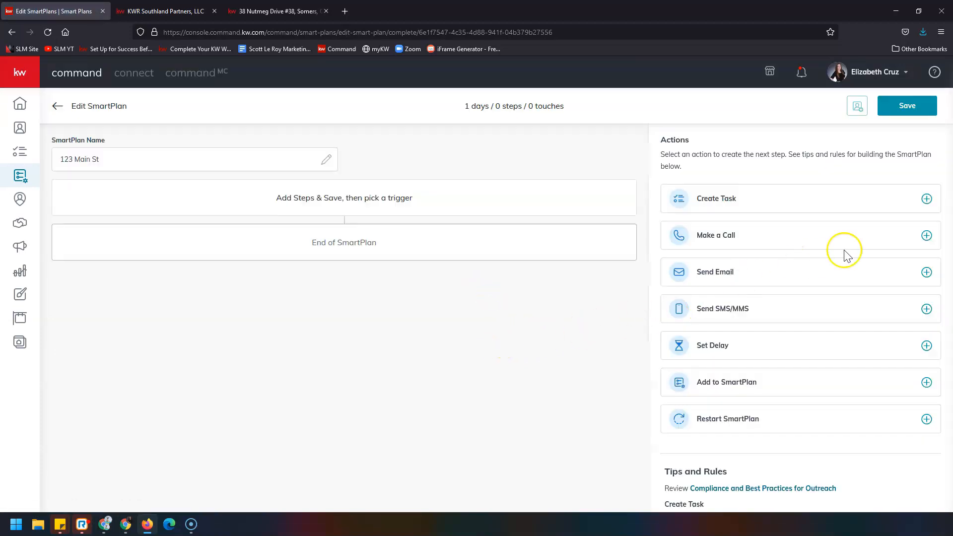
Step: Add a Send Email step titled 'JUST LISTED', switch it to Designs, and open My Design Templates
{"action": "left_click", "coordinate": [926, 273]}
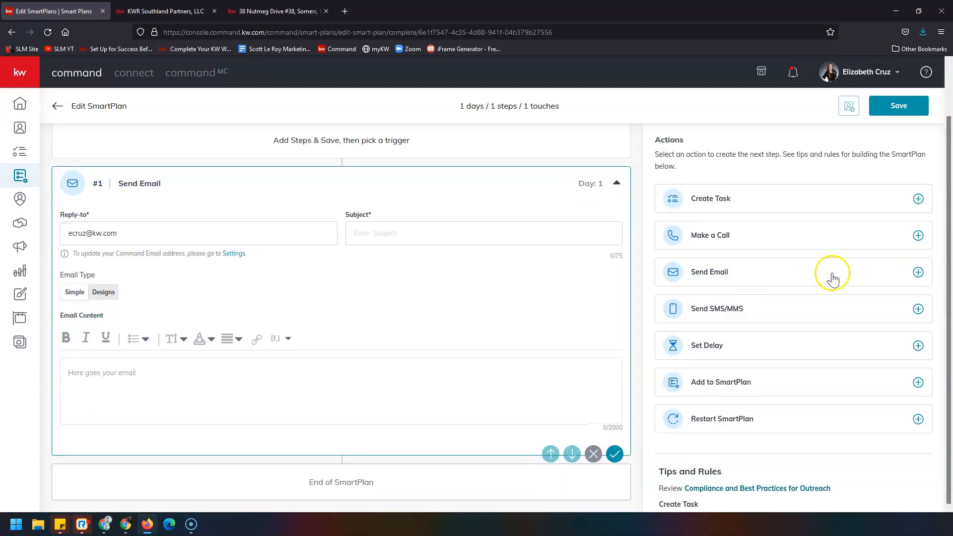
{"action": "left_click", "coordinate": [425, 232]}
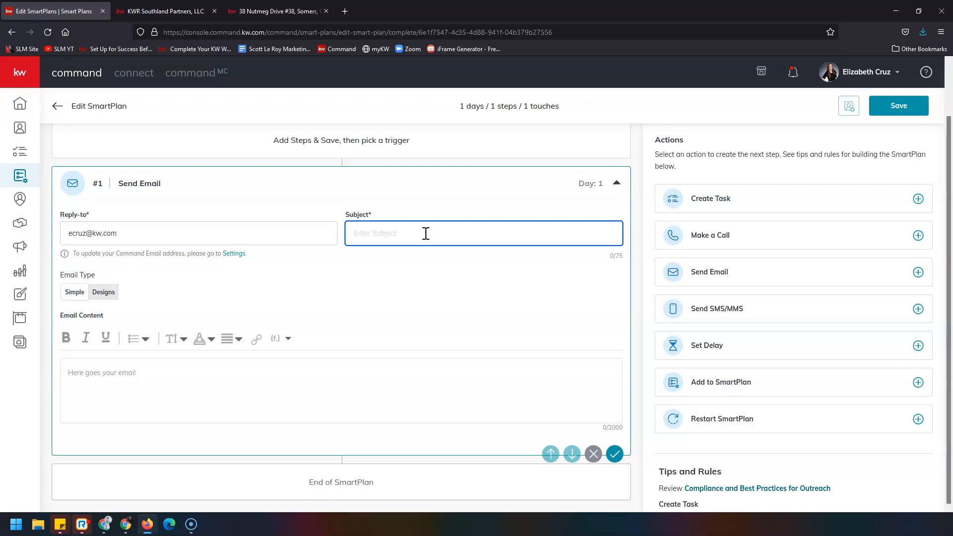
{"action": "type", "text": "JUST LISTED 123 MAIN ST"}
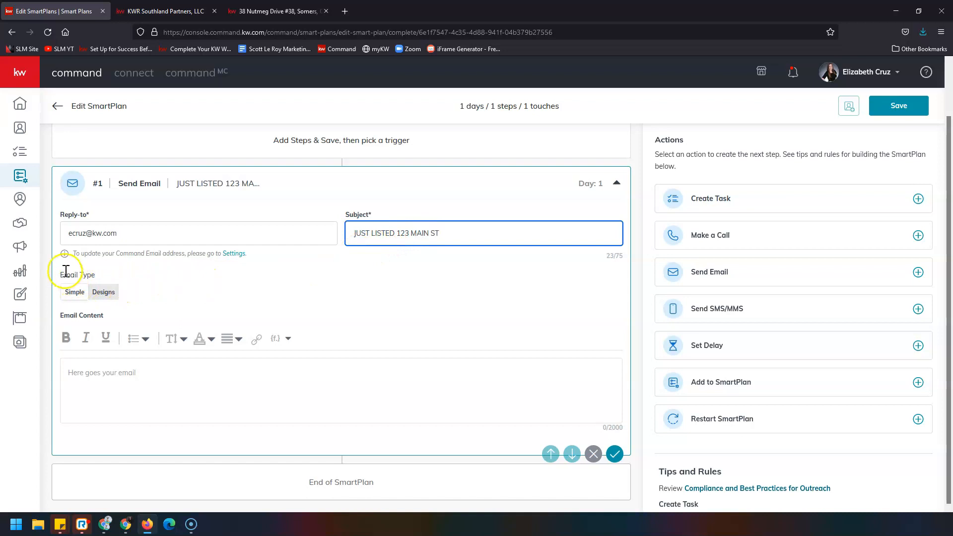
{"action": "left_click", "coordinate": [104, 293]}
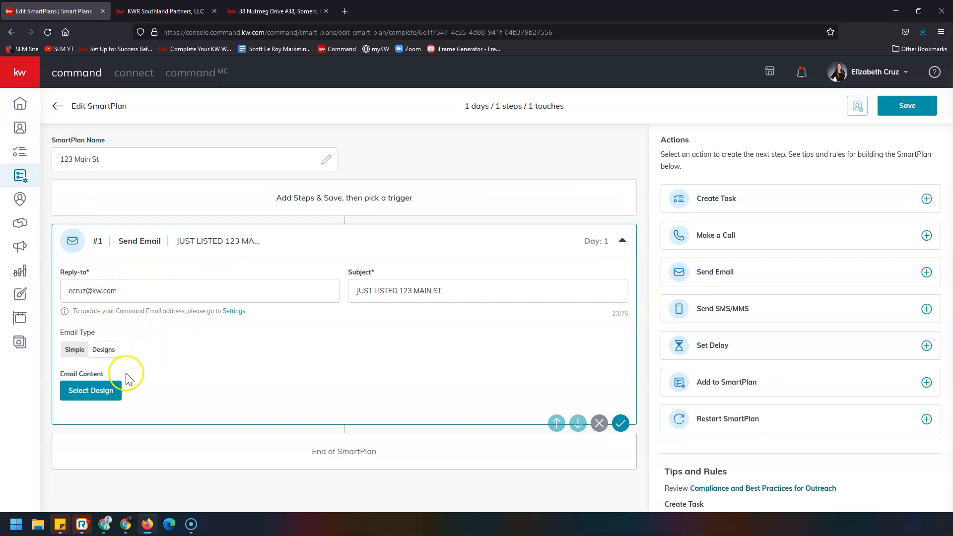
{"action": "left_click", "coordinate": [109, 395]}
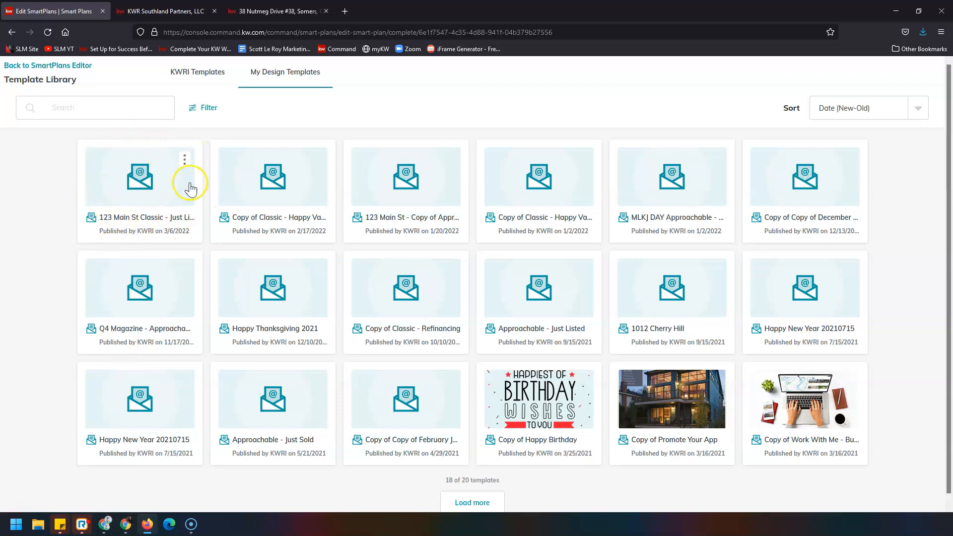
Step: Pick the '123 Main St Classic - Just Listed' design, save it, and exit keeping the changes
{"action": "left_click", "coordinate": [112, 175]}
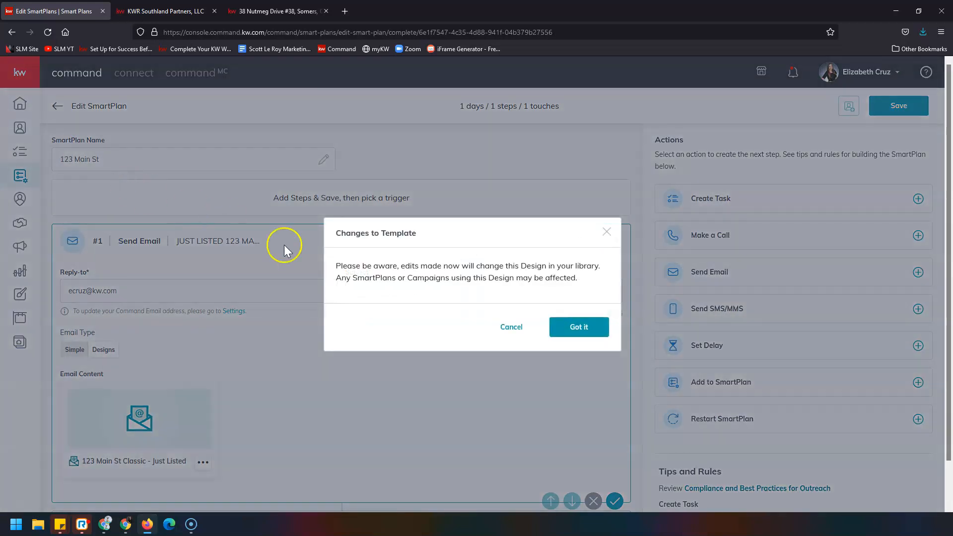
{"action": "left_click", "coordinate": [593, 329]}
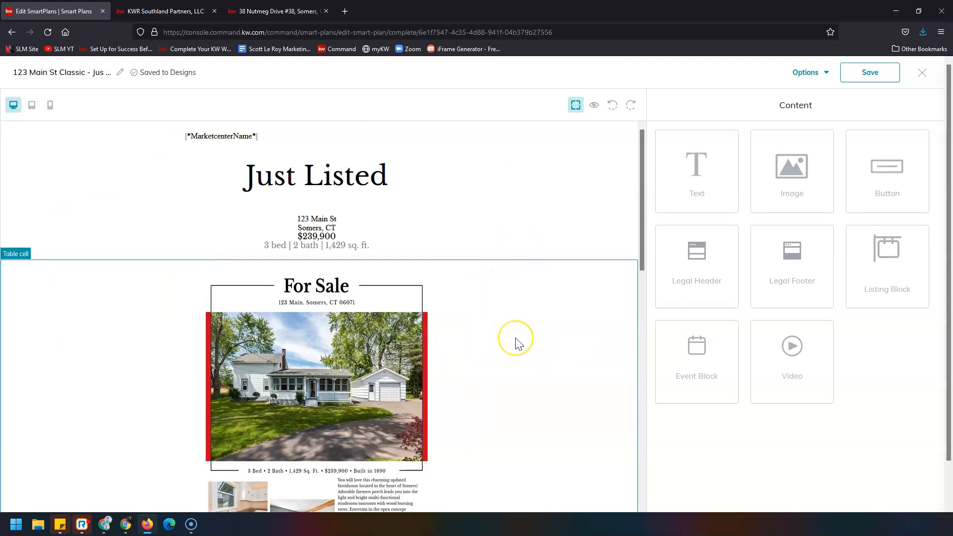
{"action": "scroll", "coordinate": [516, 344], "scroll_direction": "down", "scroll_amount": 3}
{"action": "scroll", "coordinate": [516, 343], "scroll_direction": "down", "scroll_amount": 7}
{"action": "scroll", "coordinate": [515, 342], "scroll_direction": "up", "scroll_amount": 10}
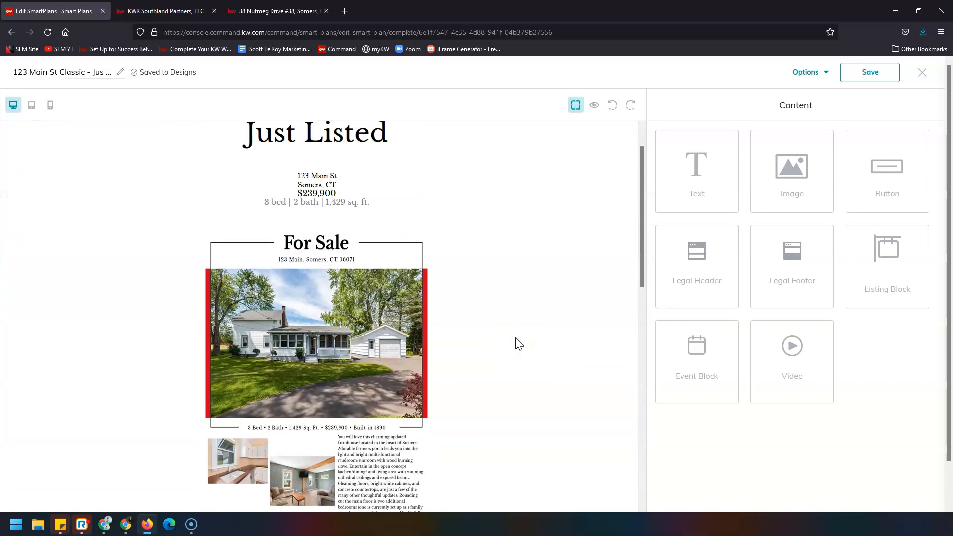
{"action": "left_click", "coordinate": [870, 73]}
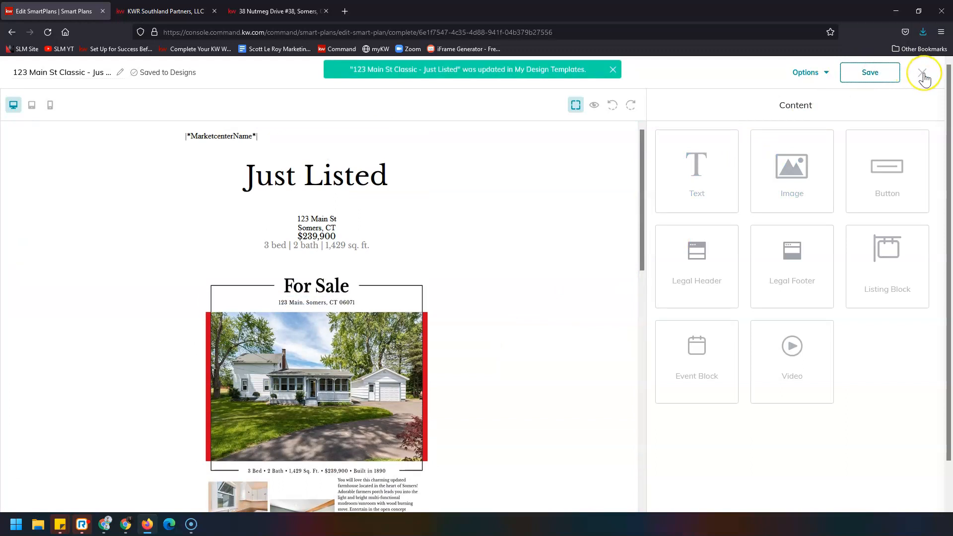
{"action": "left_click", "coordinate": [922, 73]}
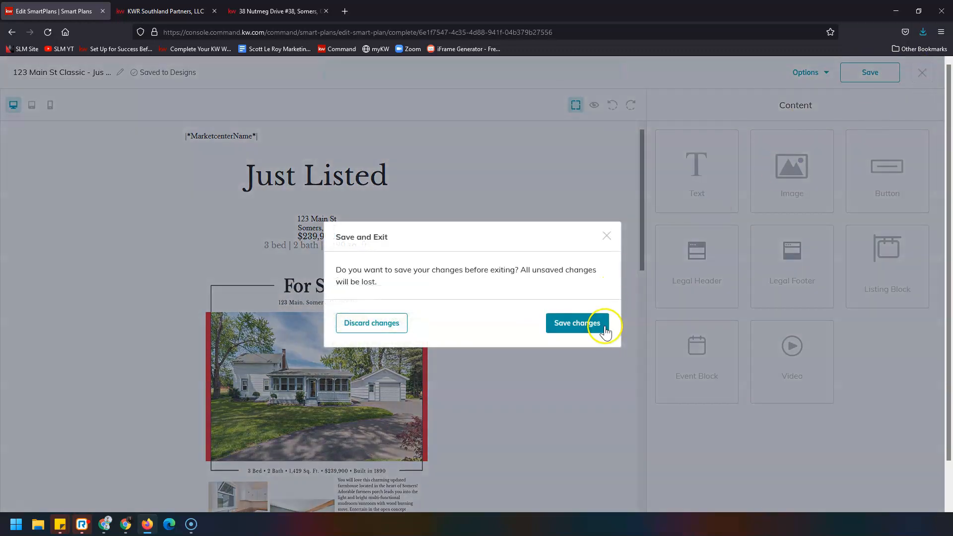
{"action": "left_click", "coordinate": [589, 331]}
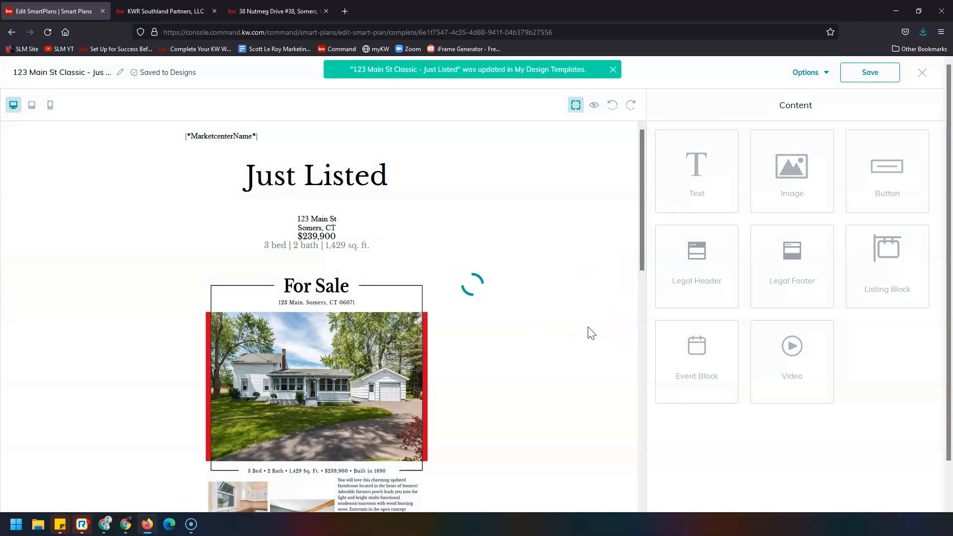
{"action": "scroll", "coordinate": [253, 364], "scroll_direction": "down", "scroll_amount": 1}
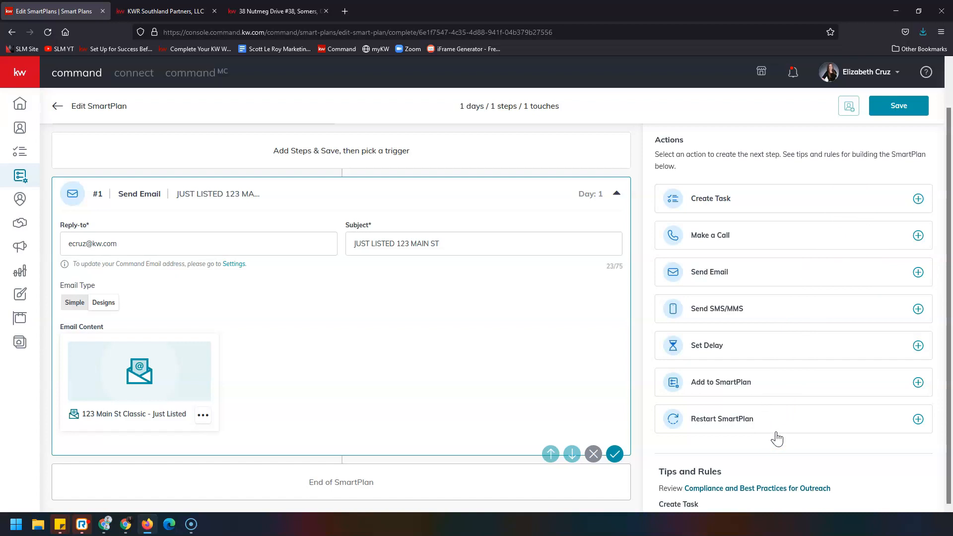
Step: Add a Set Delay action of 7 days, save the SmartPlan, and go back to My SmartPlans
{"action": "left_click", "coordinate": [918, 346]}
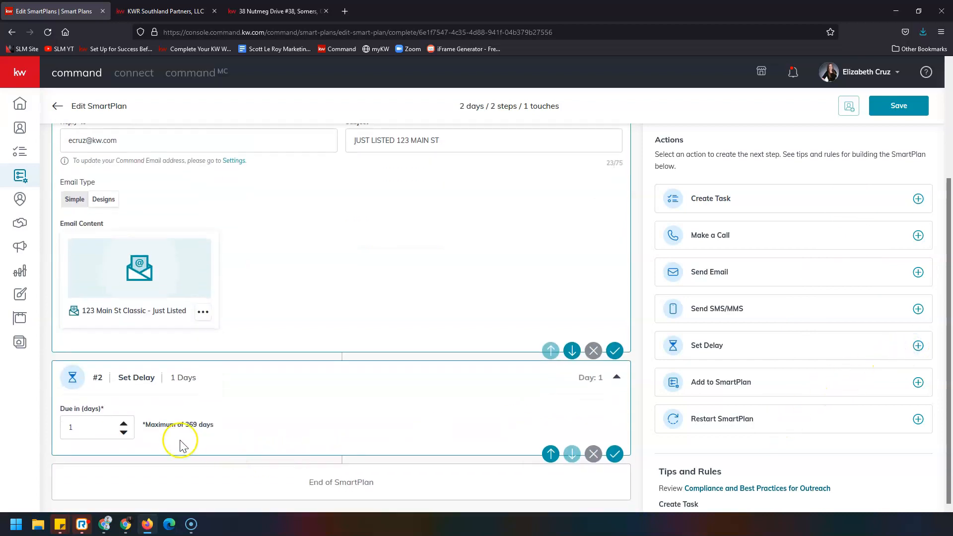
{"action": "left_click", "coordinate": [123, 425]}
{"action": "left_click", "coordinate": [123, 425]}
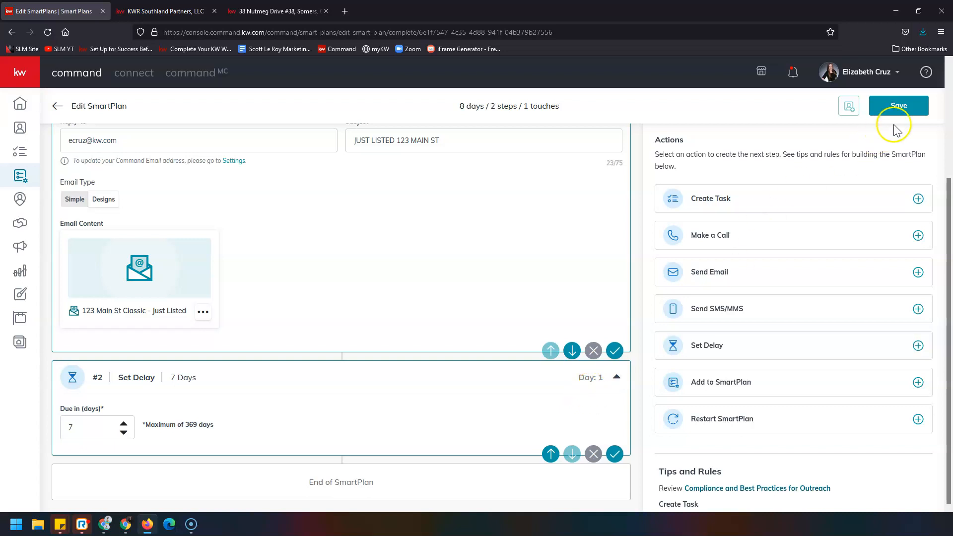
{"action": "left_click", "coordinate": [916, 107]}
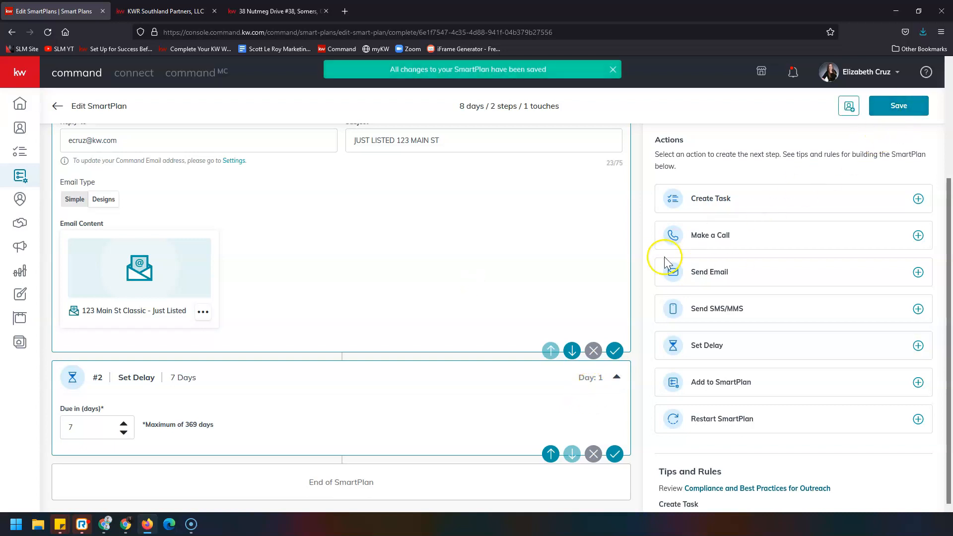
{"action": "left_click", "coordinate": [56, 109]}
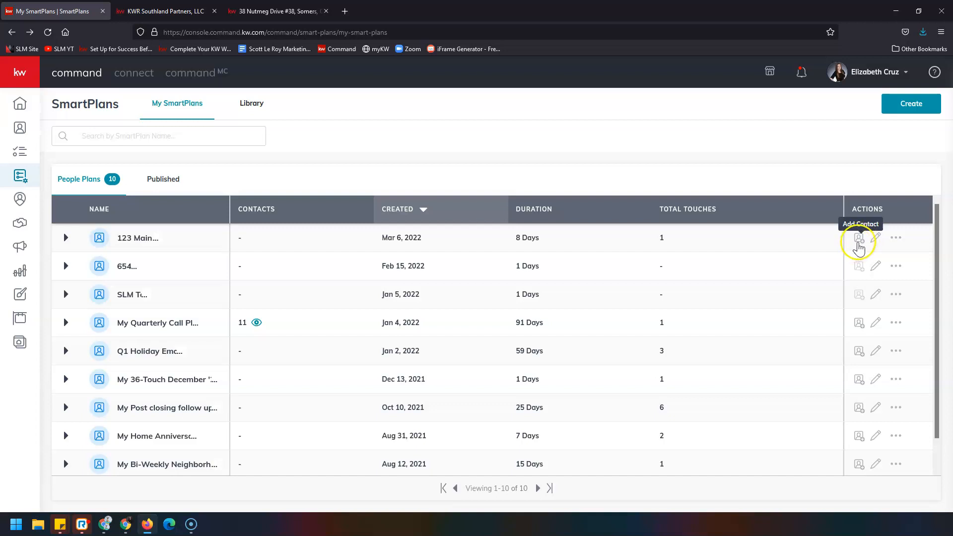
Step: Search for the test contact by name and add them to the 123 Main St plan
{"action": "left_click", "coordinate": [859, 240]}
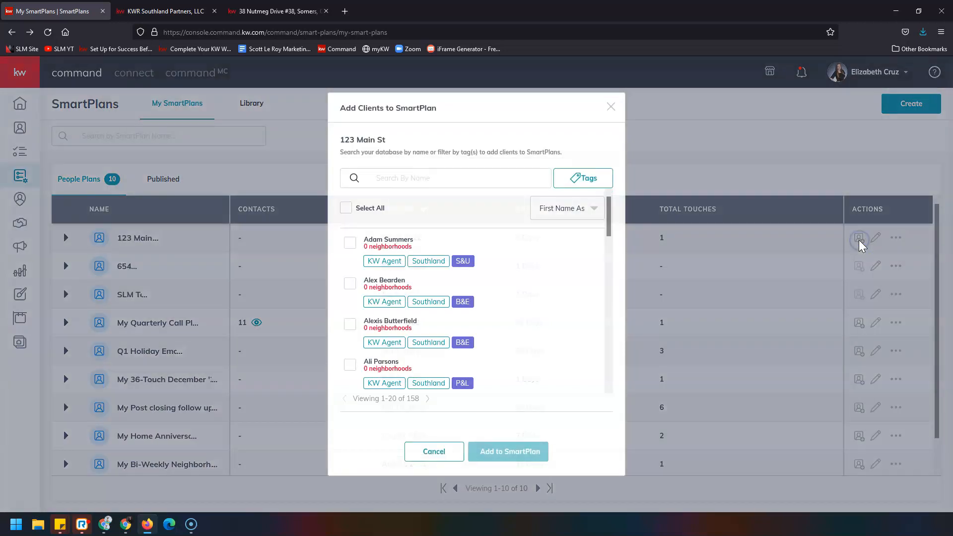
{"action": "left_click", "coordinate": [450, 179]}
{"action": "type", "text": "ELIZABET"}
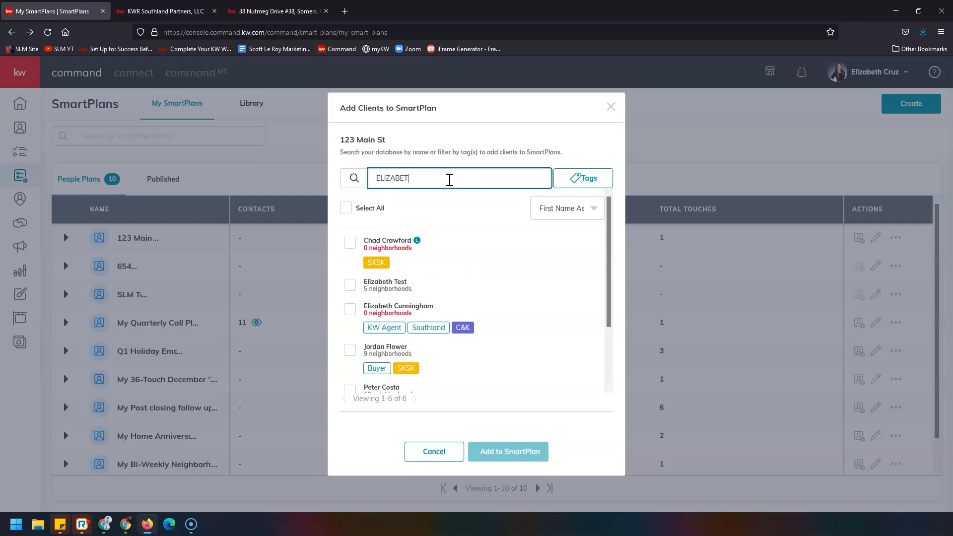
{"action": "left_click", "coordinate": [349, 284]}
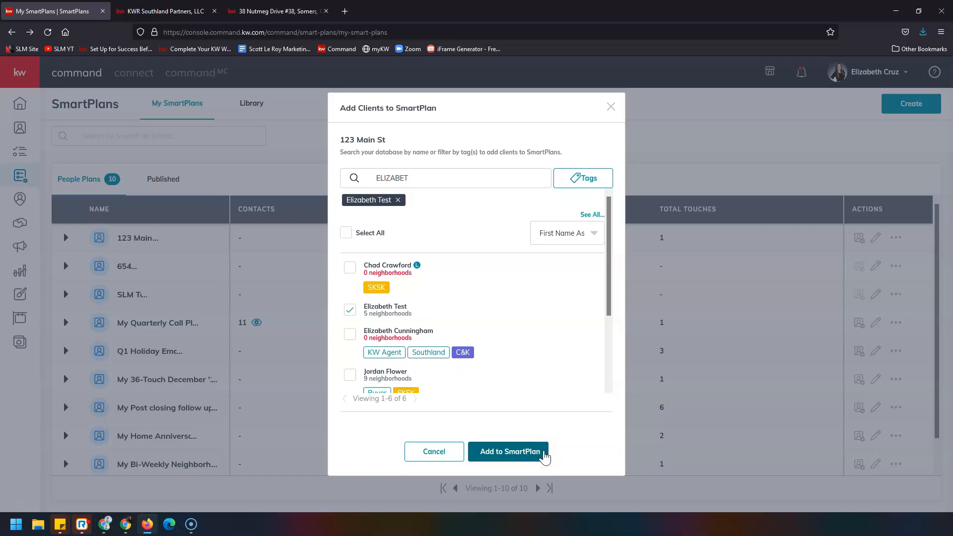
{"action": "left_click", "coordinate": [544, 454]}
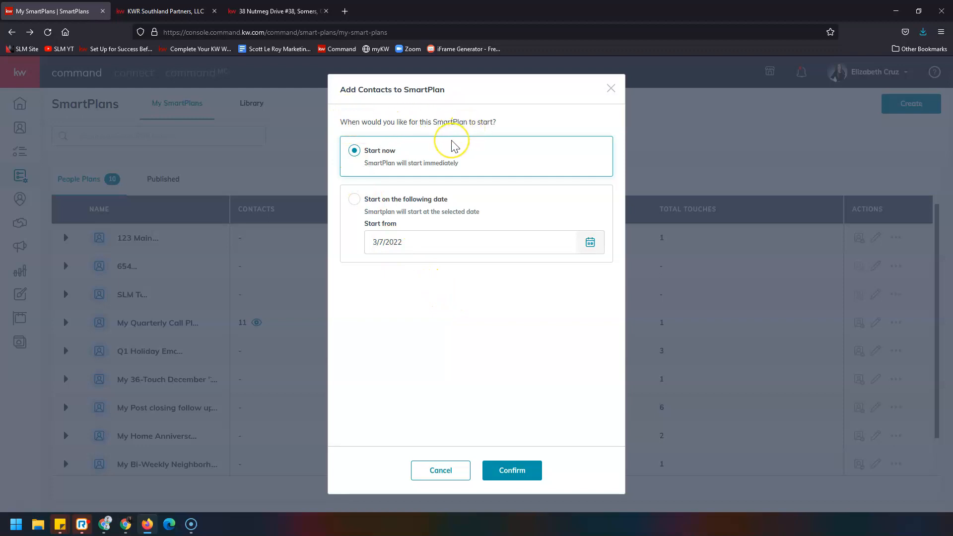
Step: Choose 'Start on the following date', pick March 11, 2022, and confirm the start date
{"action": "left_click", "coordinate": [366, 161]}
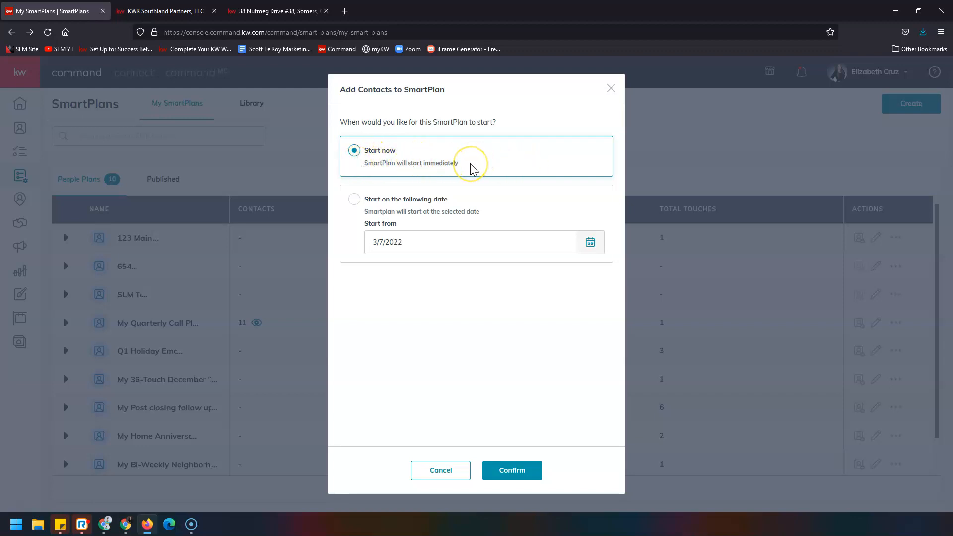
{"action": "left_click", "coordinate": [356, 165]}
{"action": "left_click", "coordinate": [469, 157]}
{"action": "left_click", "coordinate": [353, 201]}
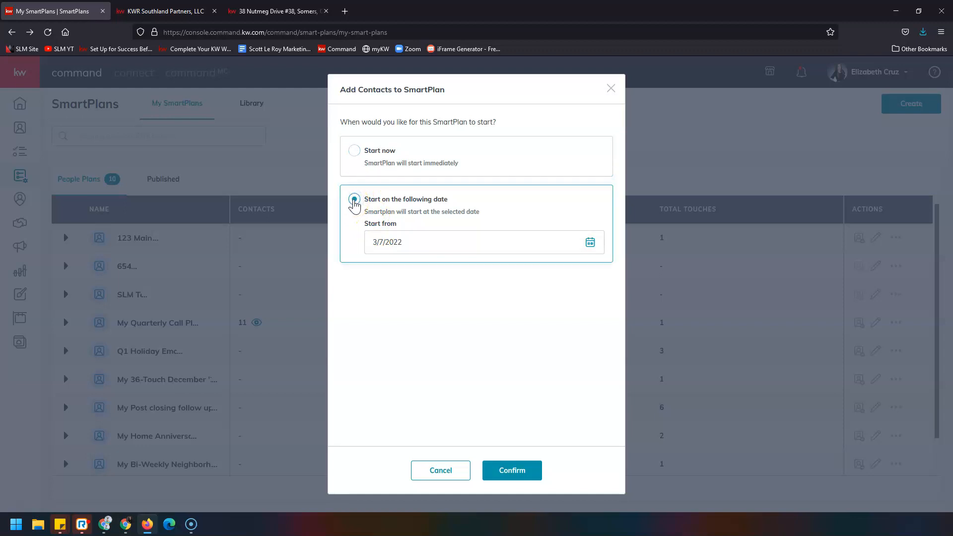
{"action": "left_click", "coordinate": [590, 242]}
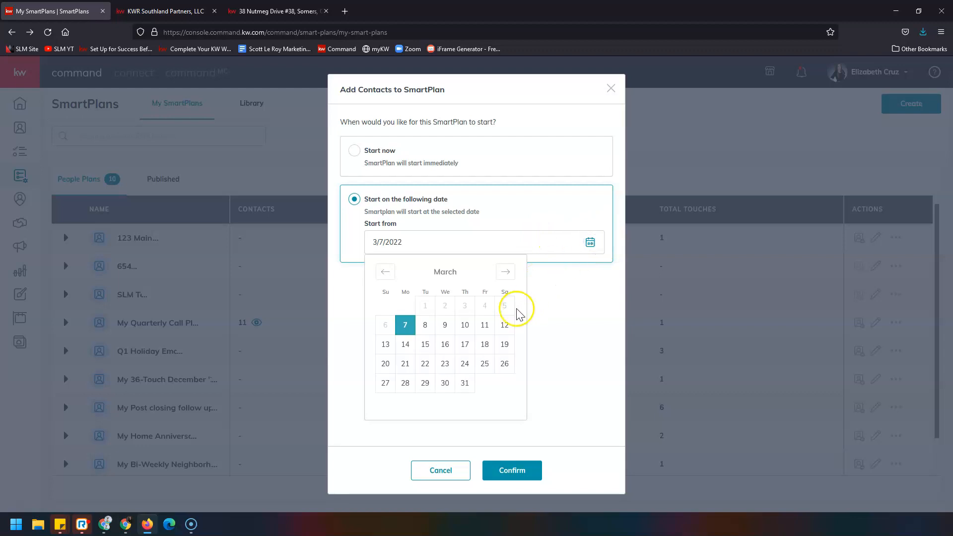
{"action": "left_click", "coordinate": [486, 328]}
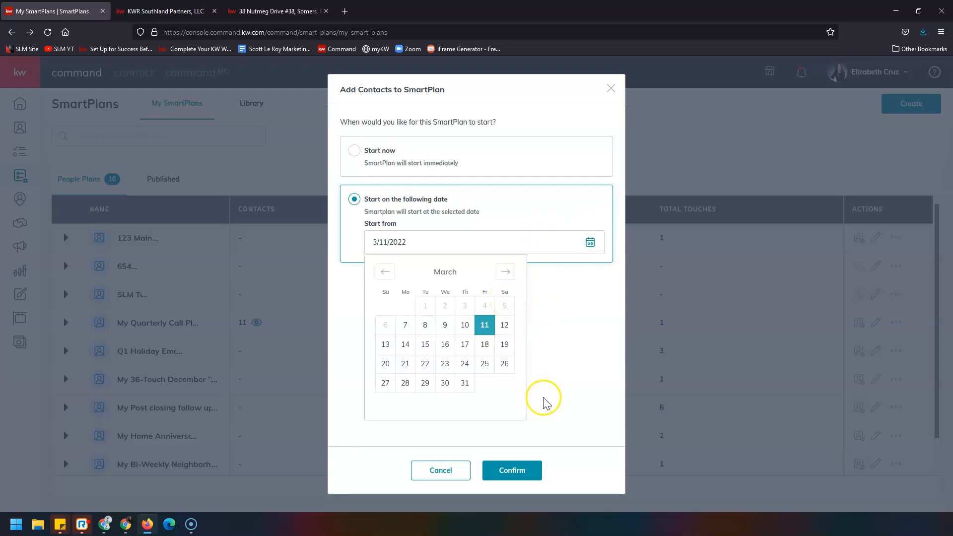
{"action": "left_click", "coordinate": [580, 419]}
{"action": "left_click", "coordinate": [534, 476]}
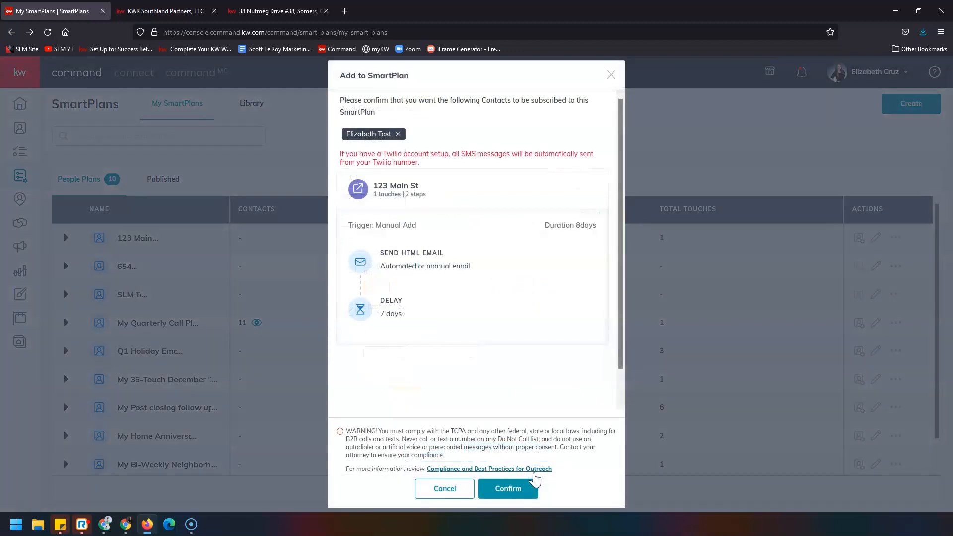
Step: Confirm and submit the contact's subscription to 123 Main St, then close the Add Clients dialog
{"action": "left_click", "coordinate": [550, 458]}
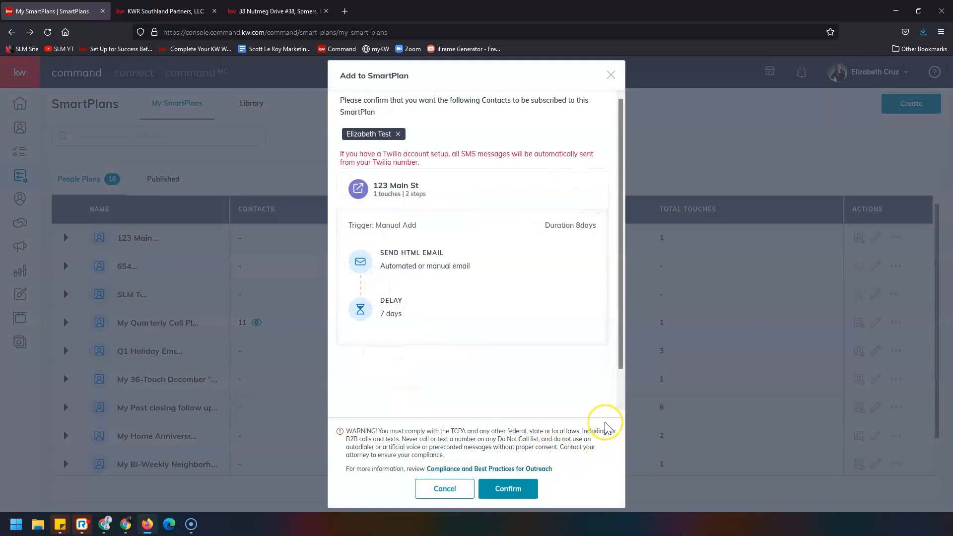
{"action": "left_click", "coordinate": [529, 492]}
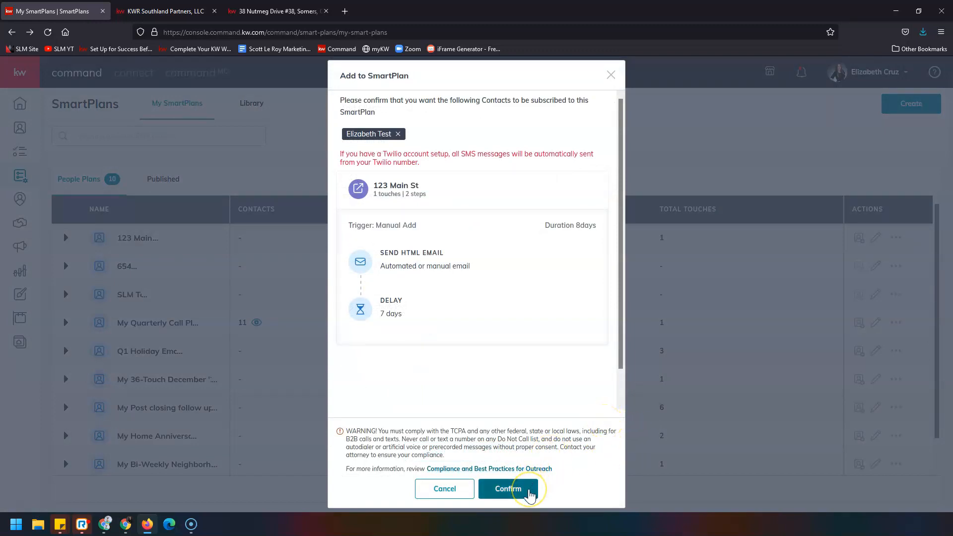
{"action": "left_click", "coordinate": [529, 492]}
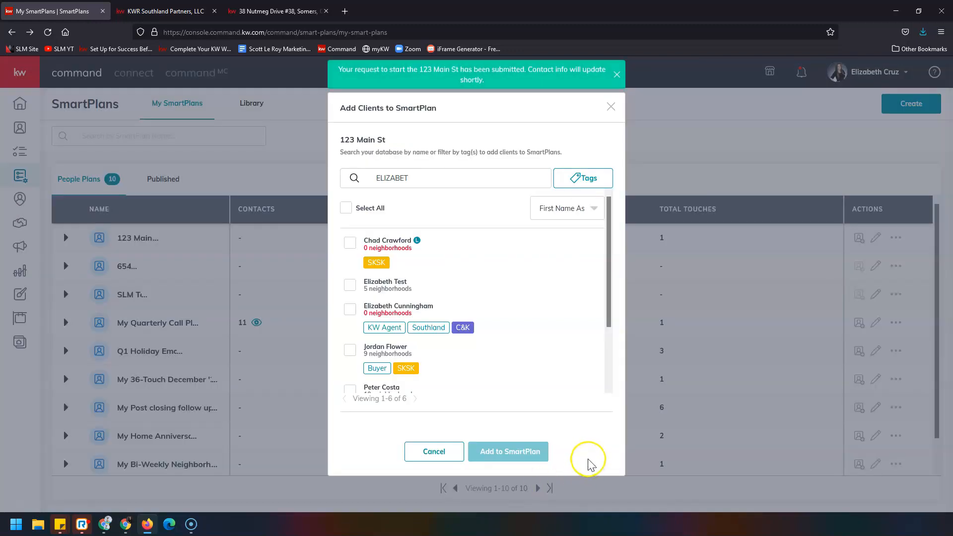
{"action": "left_click", "coordinate": [591, 465]}
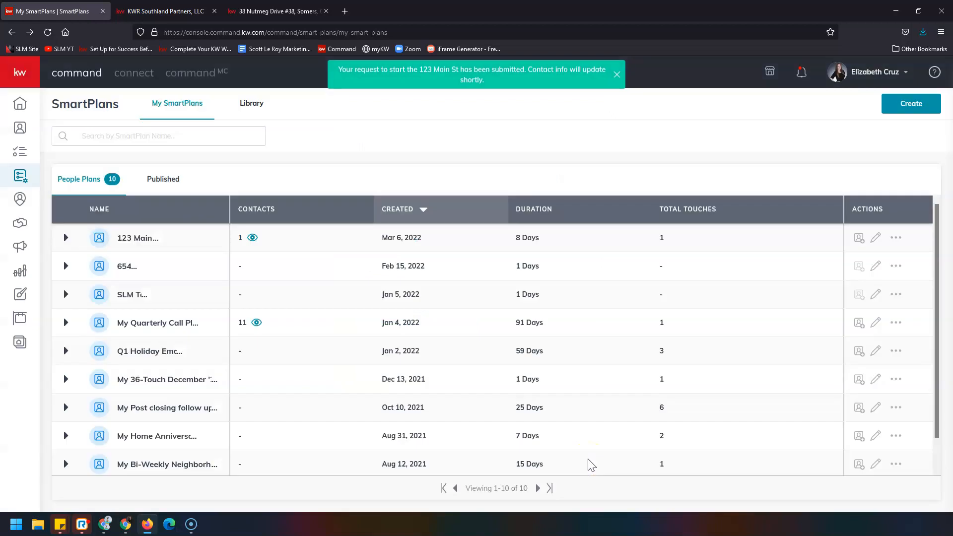